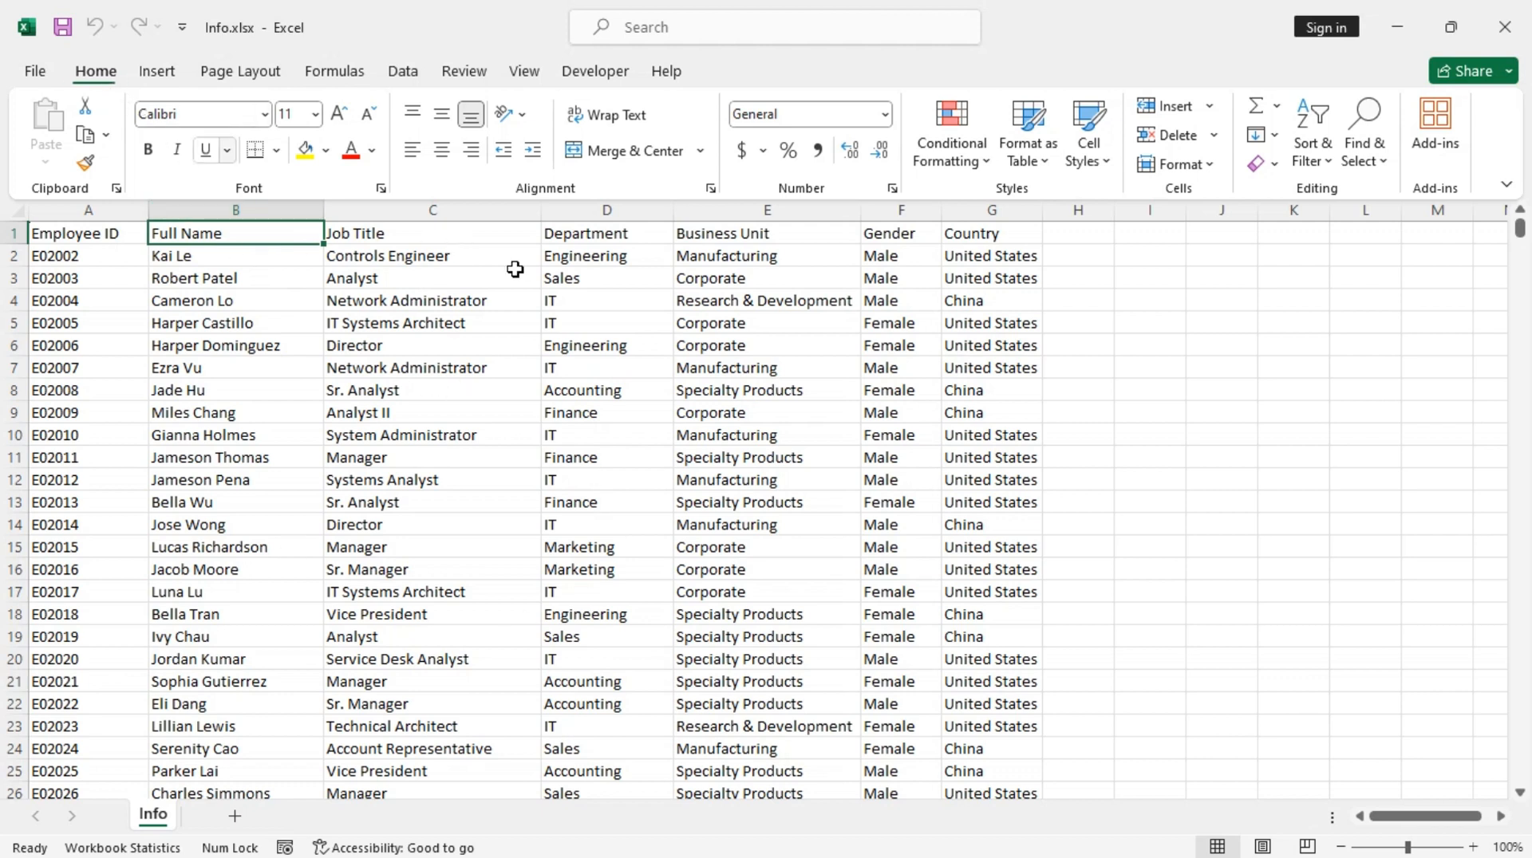
pyautogui.click(1036, 170)
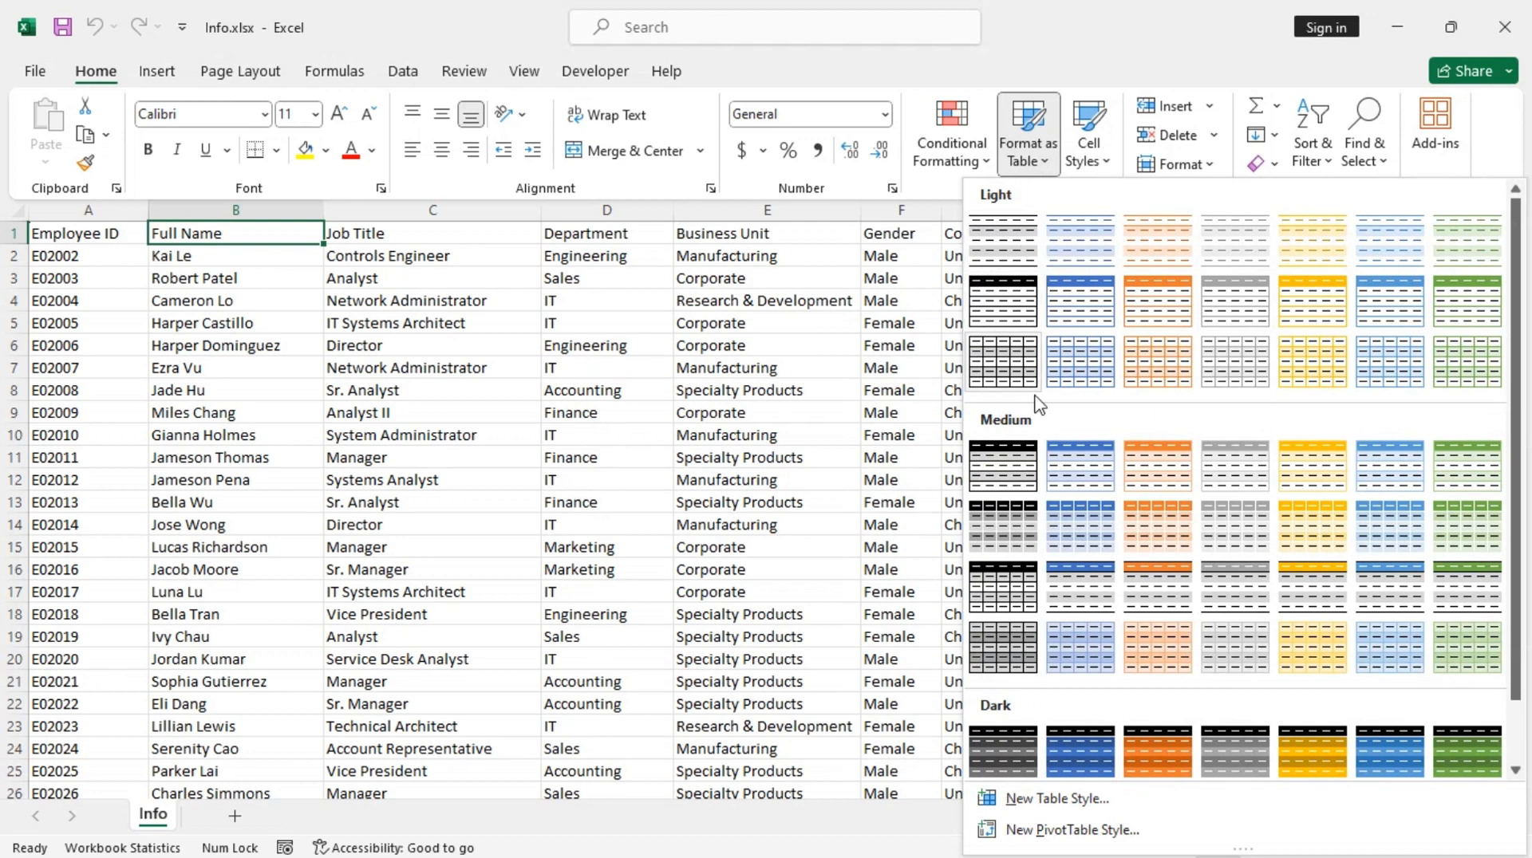
pyautogui.click(1003, 237)
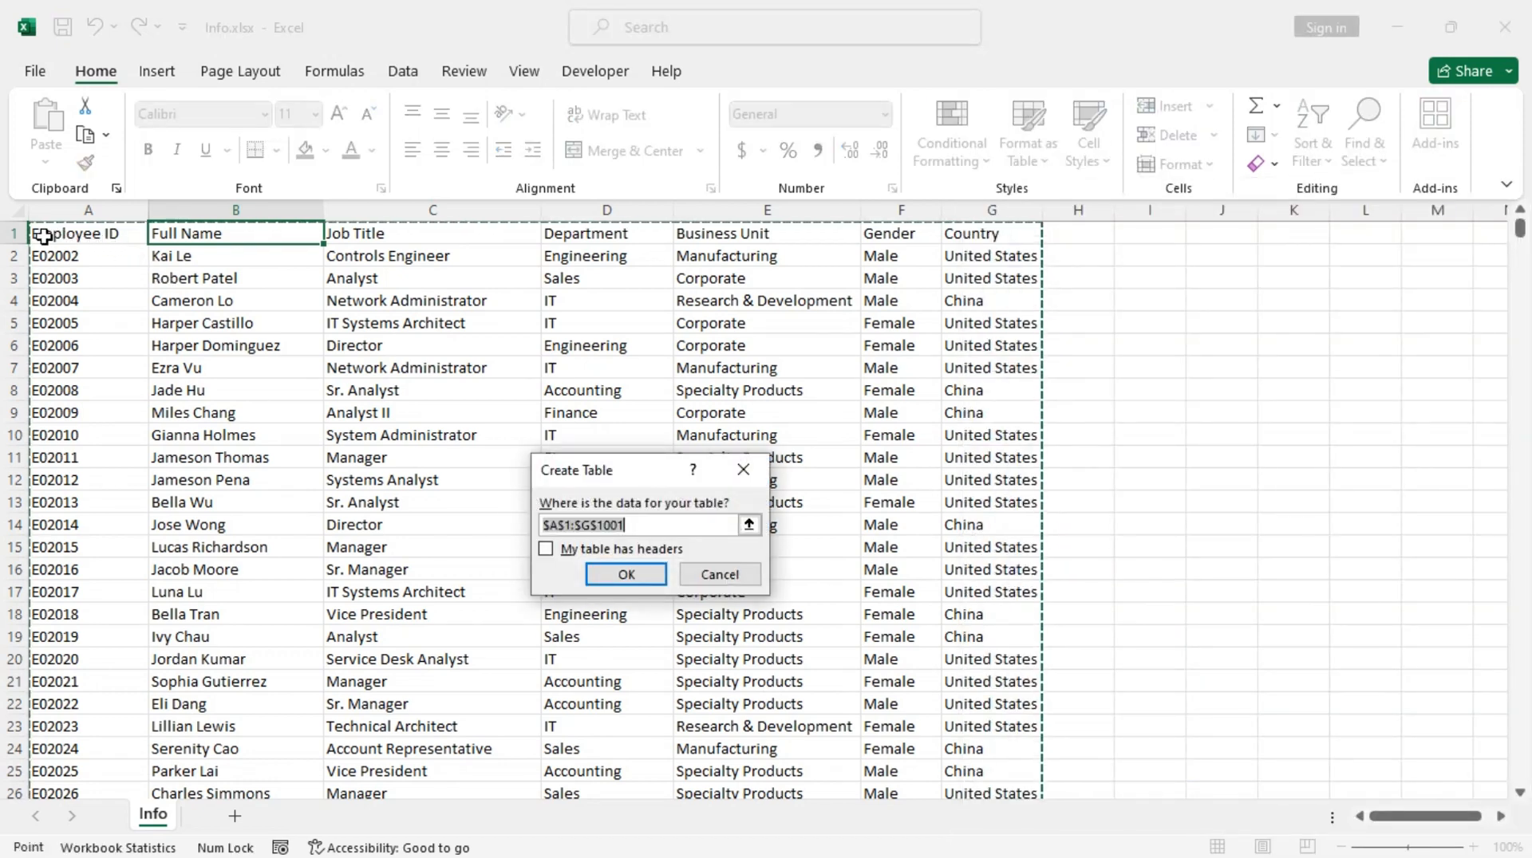
pyautogui.click(547, 551)
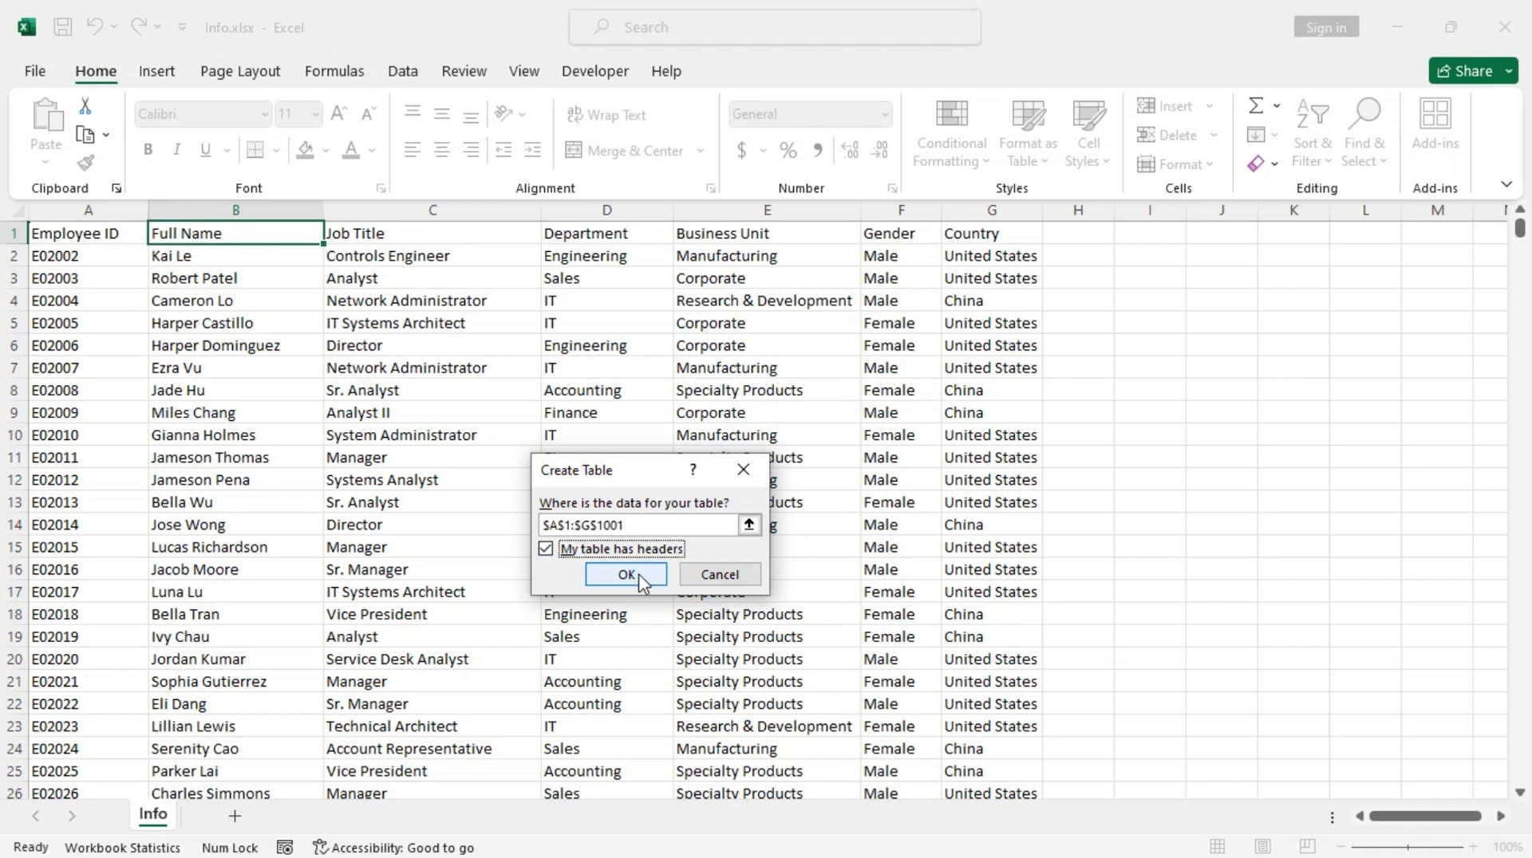
pyautogui.click(719, 575)
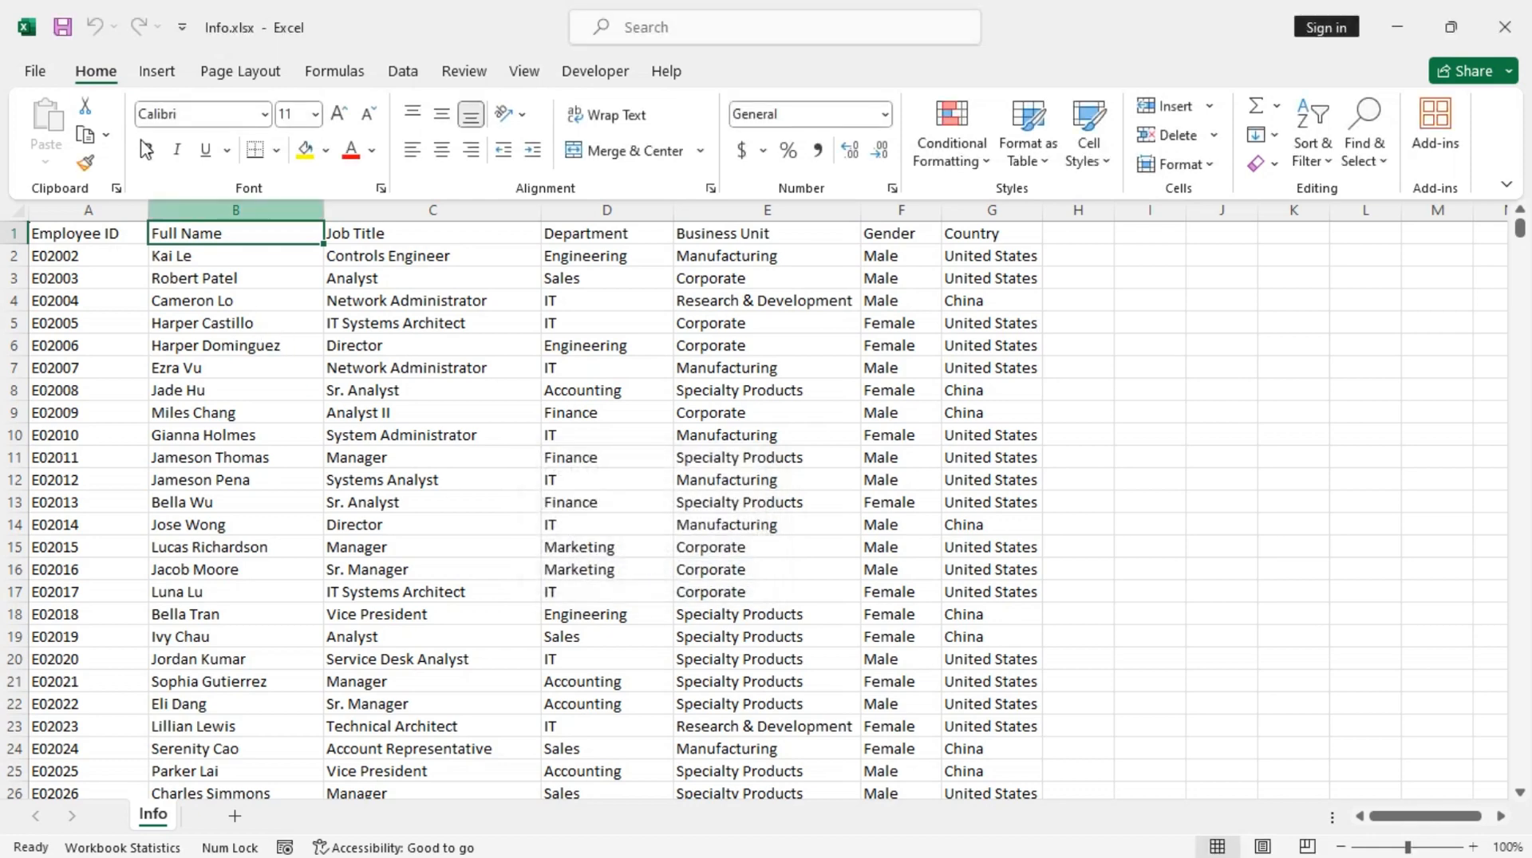
# Convert the employee data range $A$1:$G$1001 into a table with headers.
pyautogui.click(160, 72)
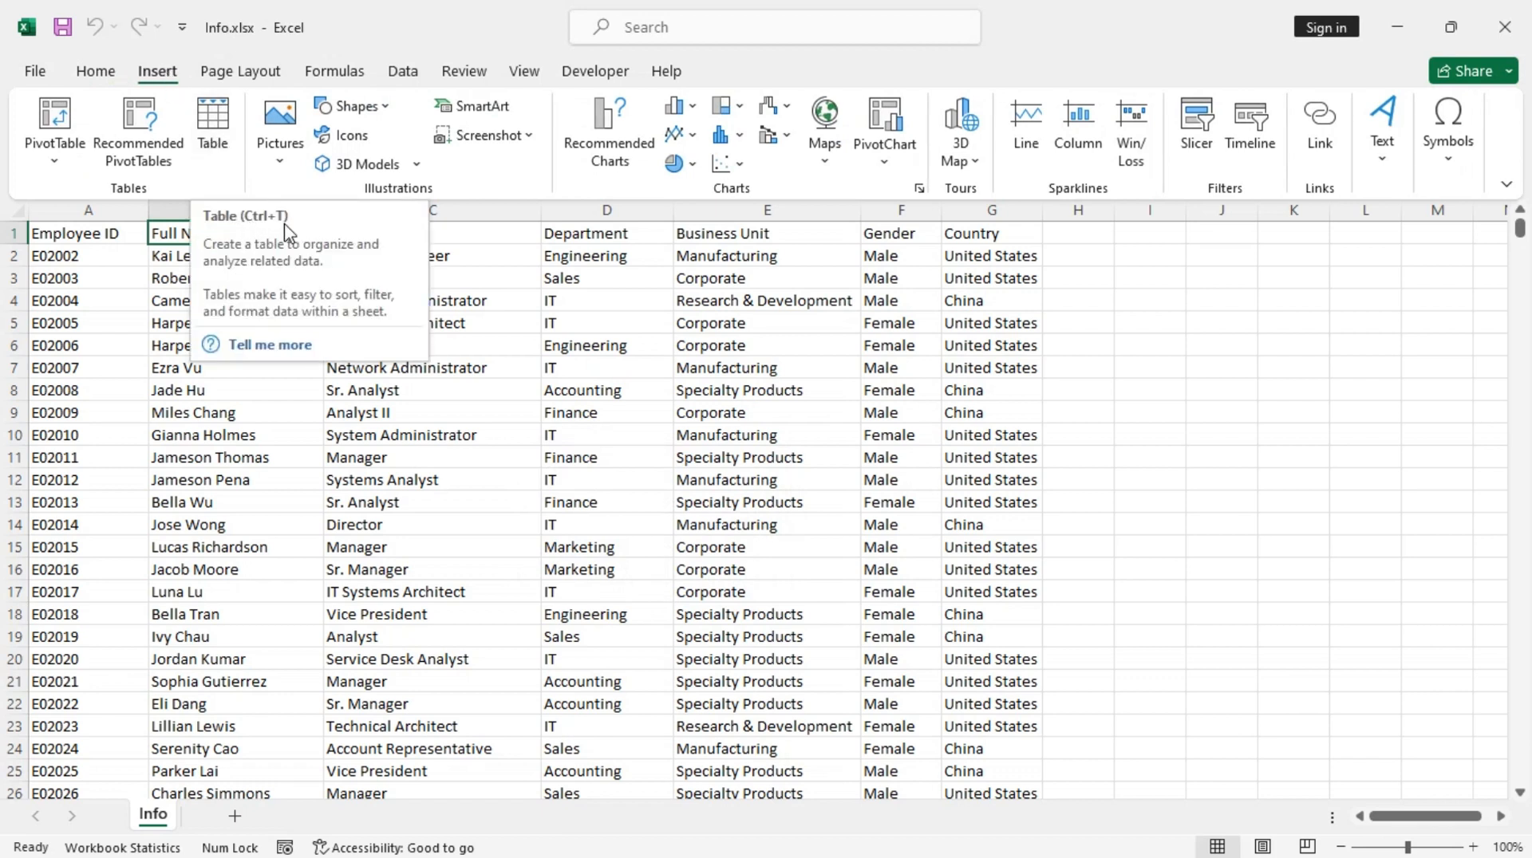
pyautogui.click(220, 148)
pyautogui.click(546, 549)
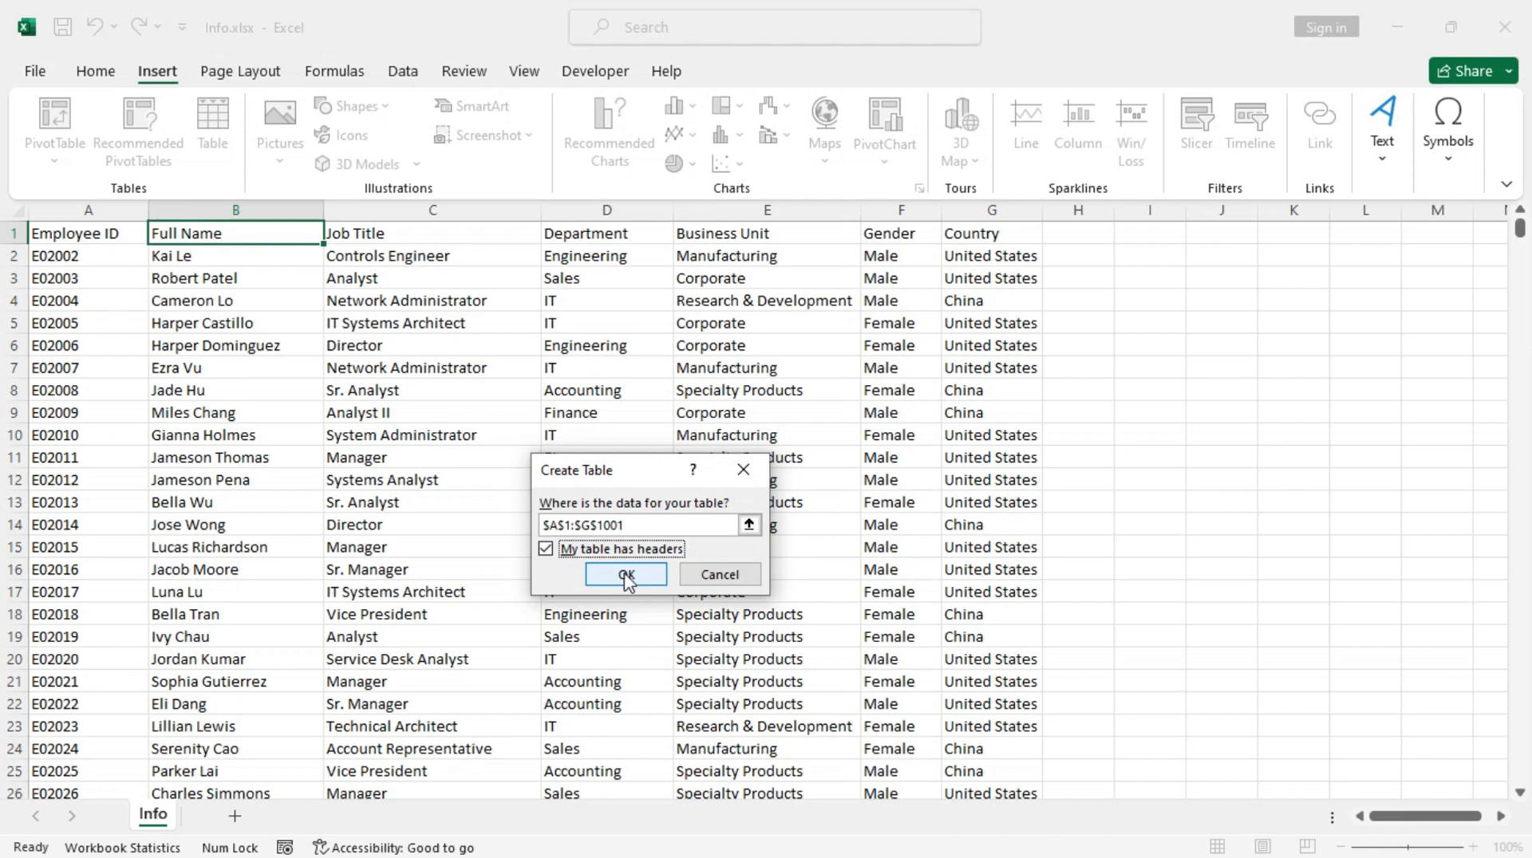
pyautogui.click(627, 575)
pyautogui.click(336, 370)
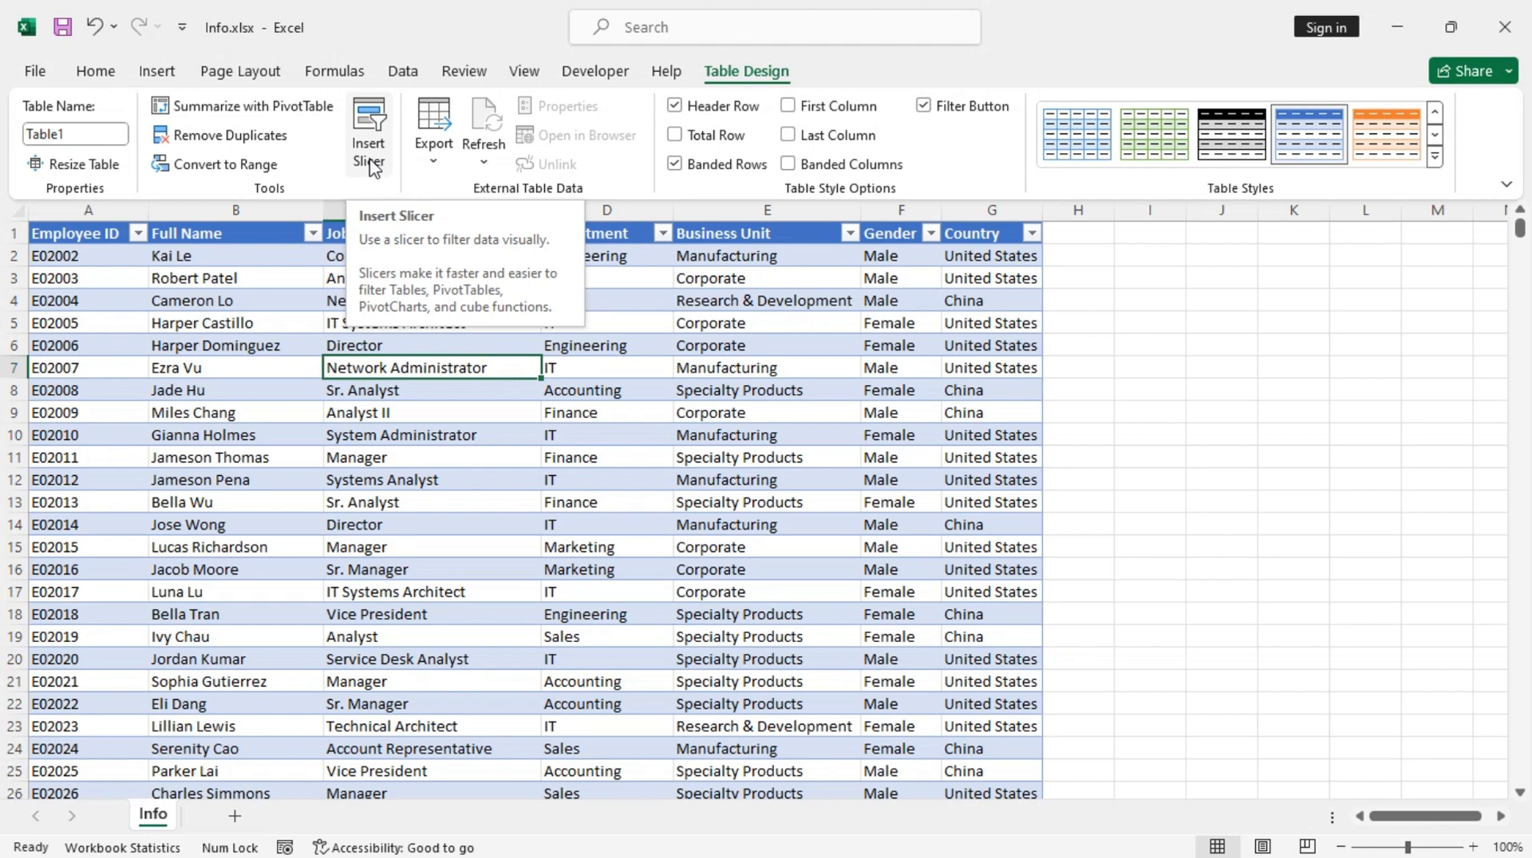
pyautogui.click(158, 73)
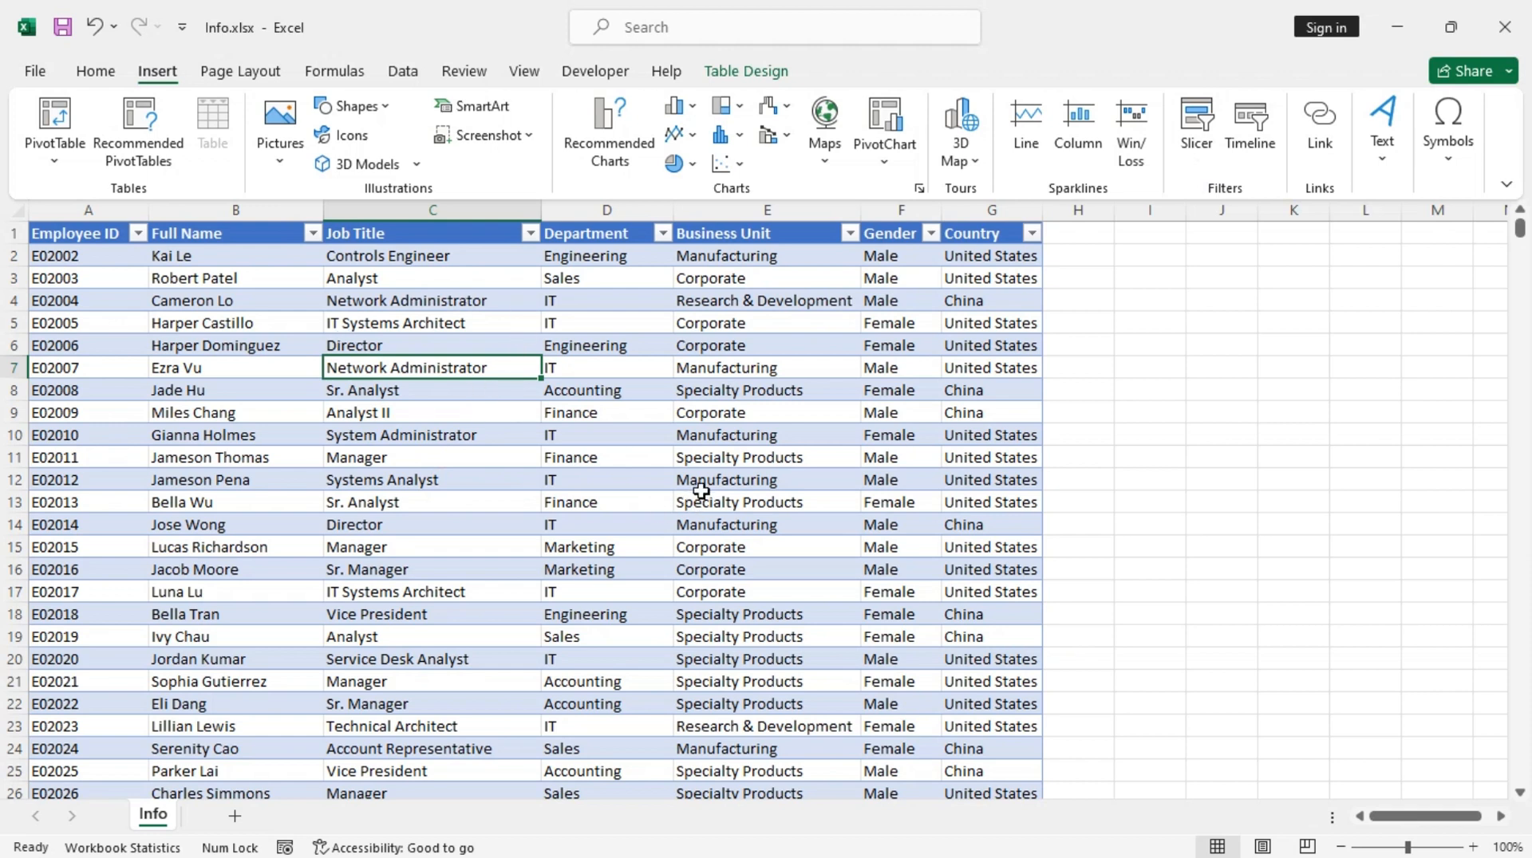
pyautogui.click(1177, 501)
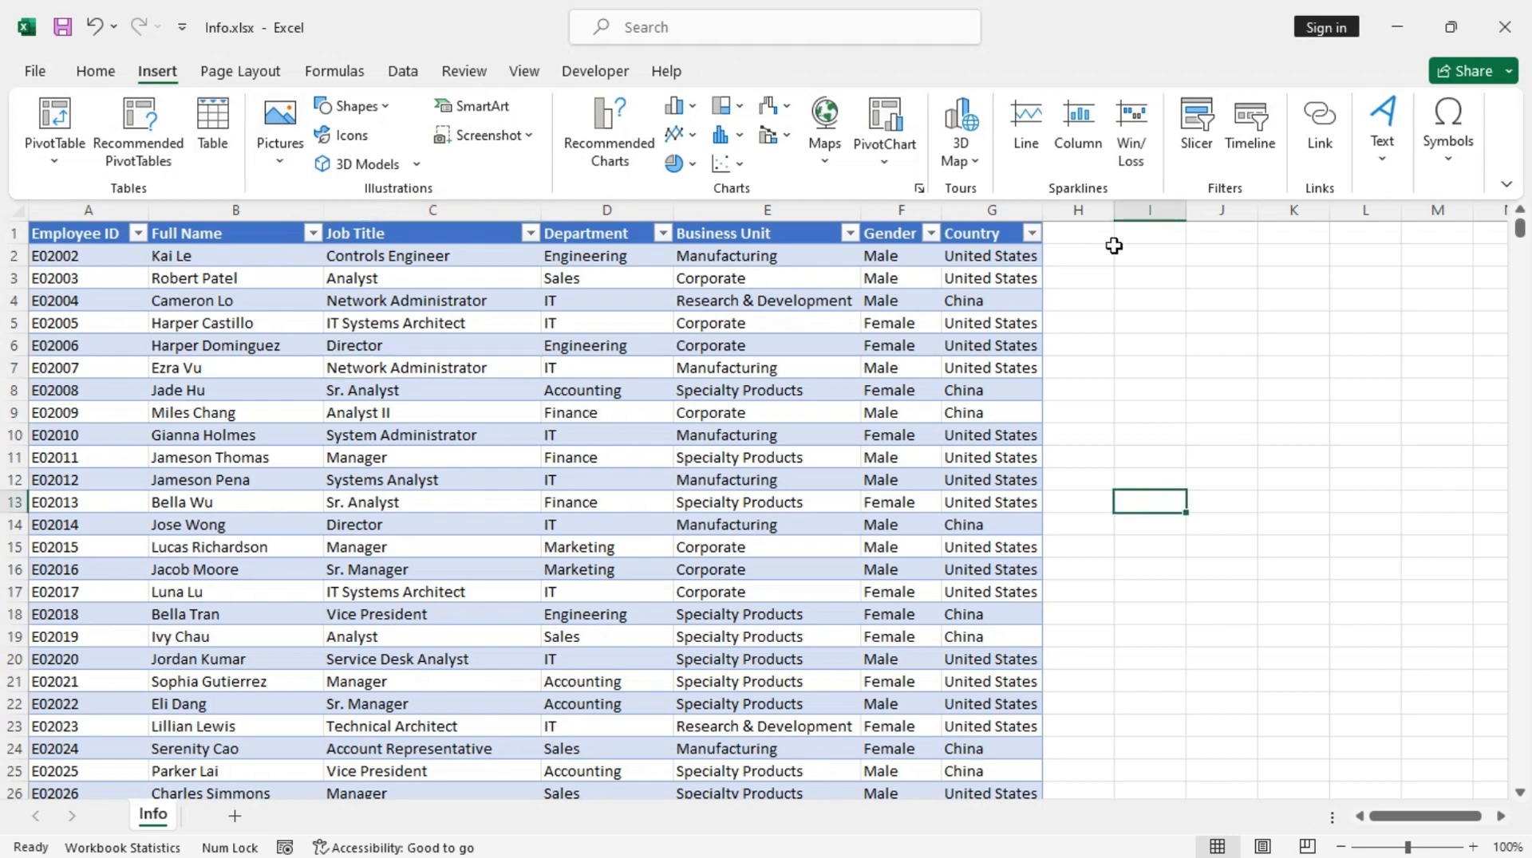
pyautogui.click(1194, 158)
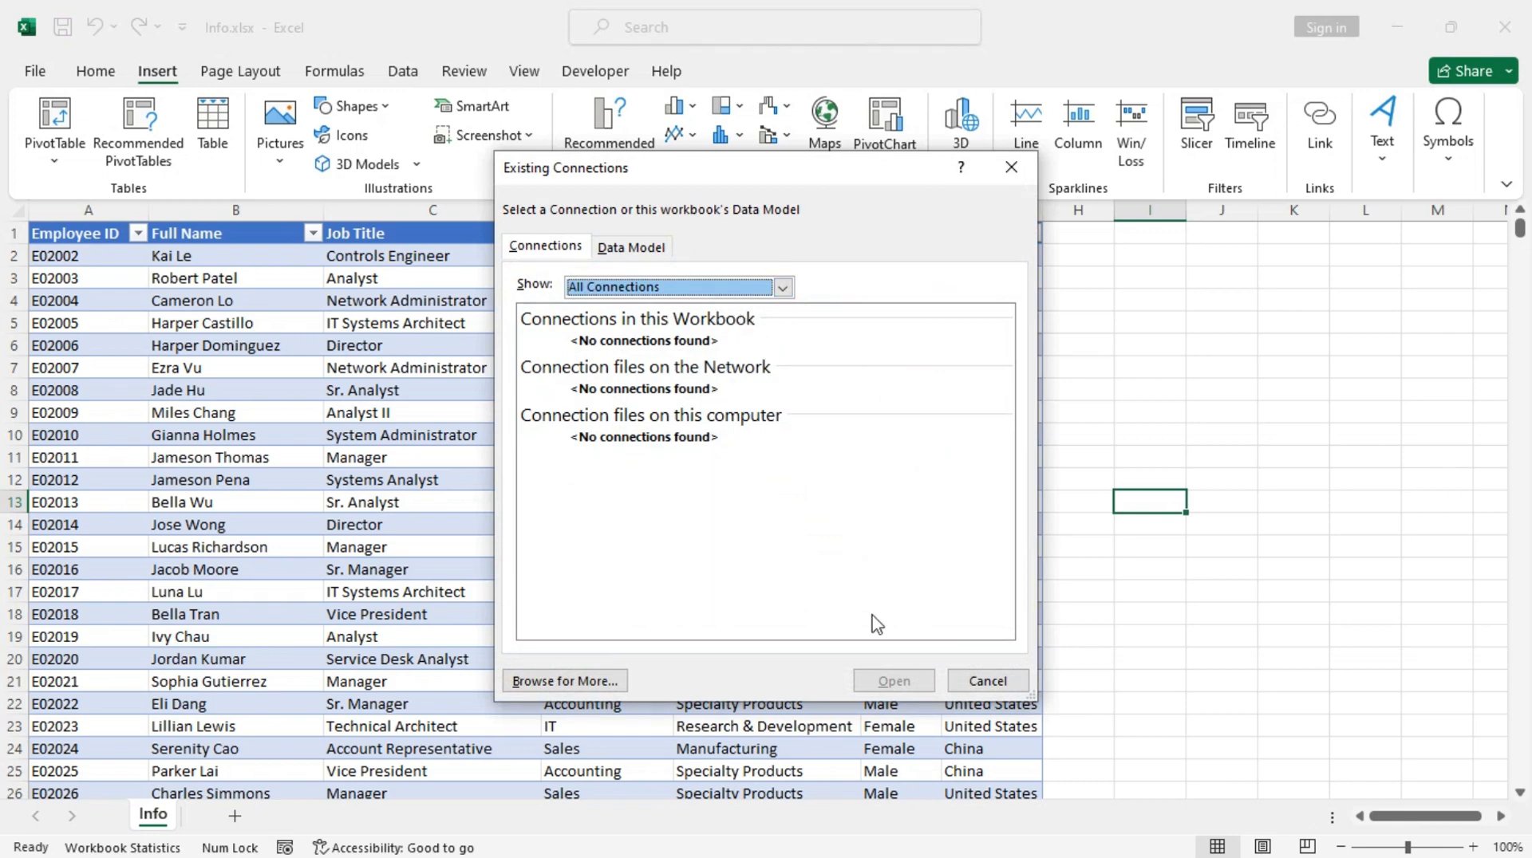
pyautogui.click(986, 678)
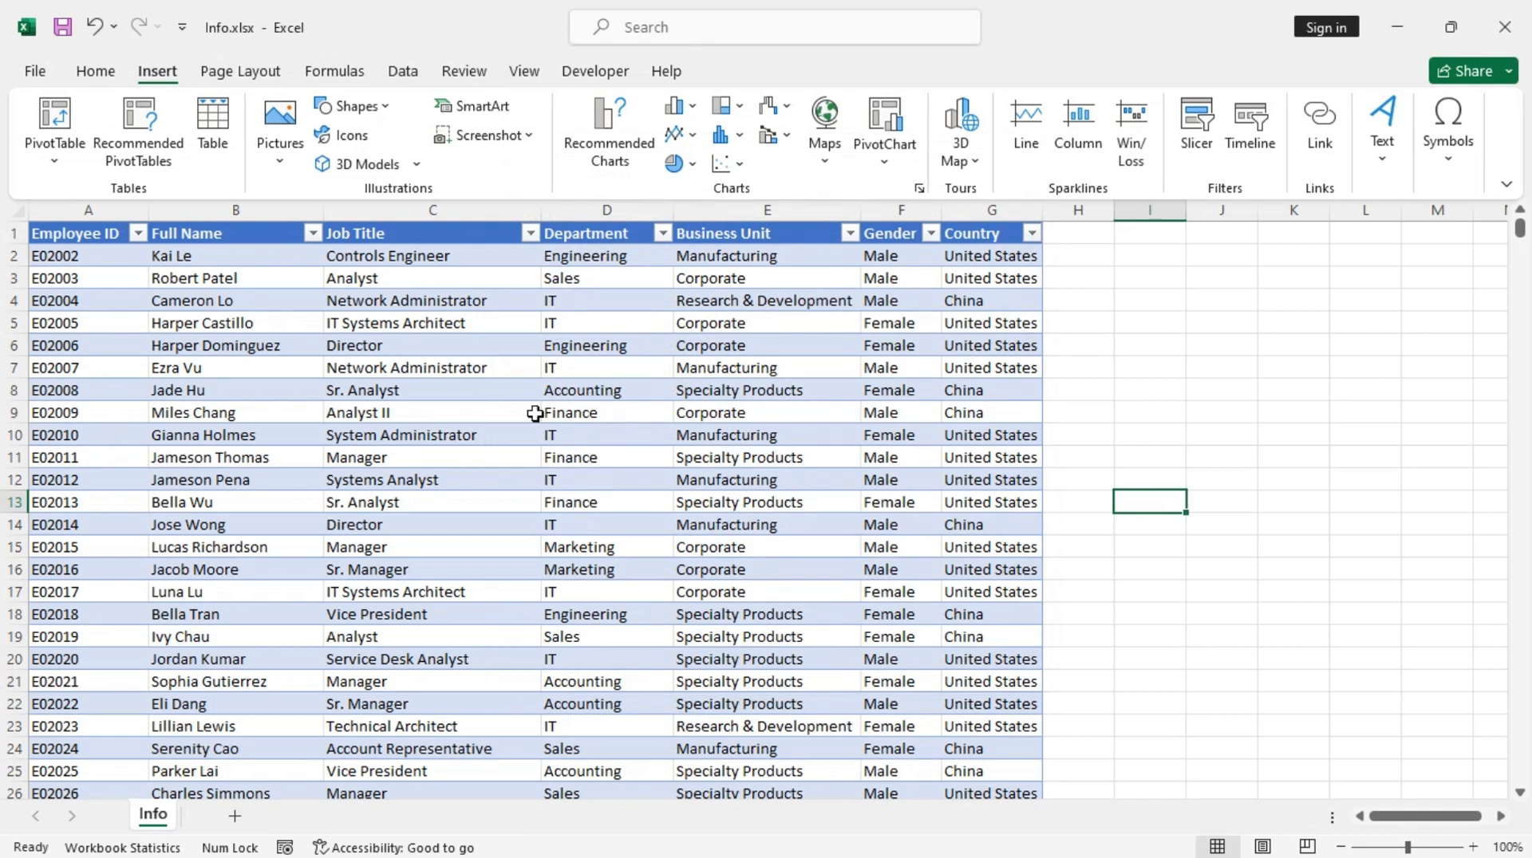
# Insert a slicer for the Department field of the employee table.
pyautogui.click(364, 409)
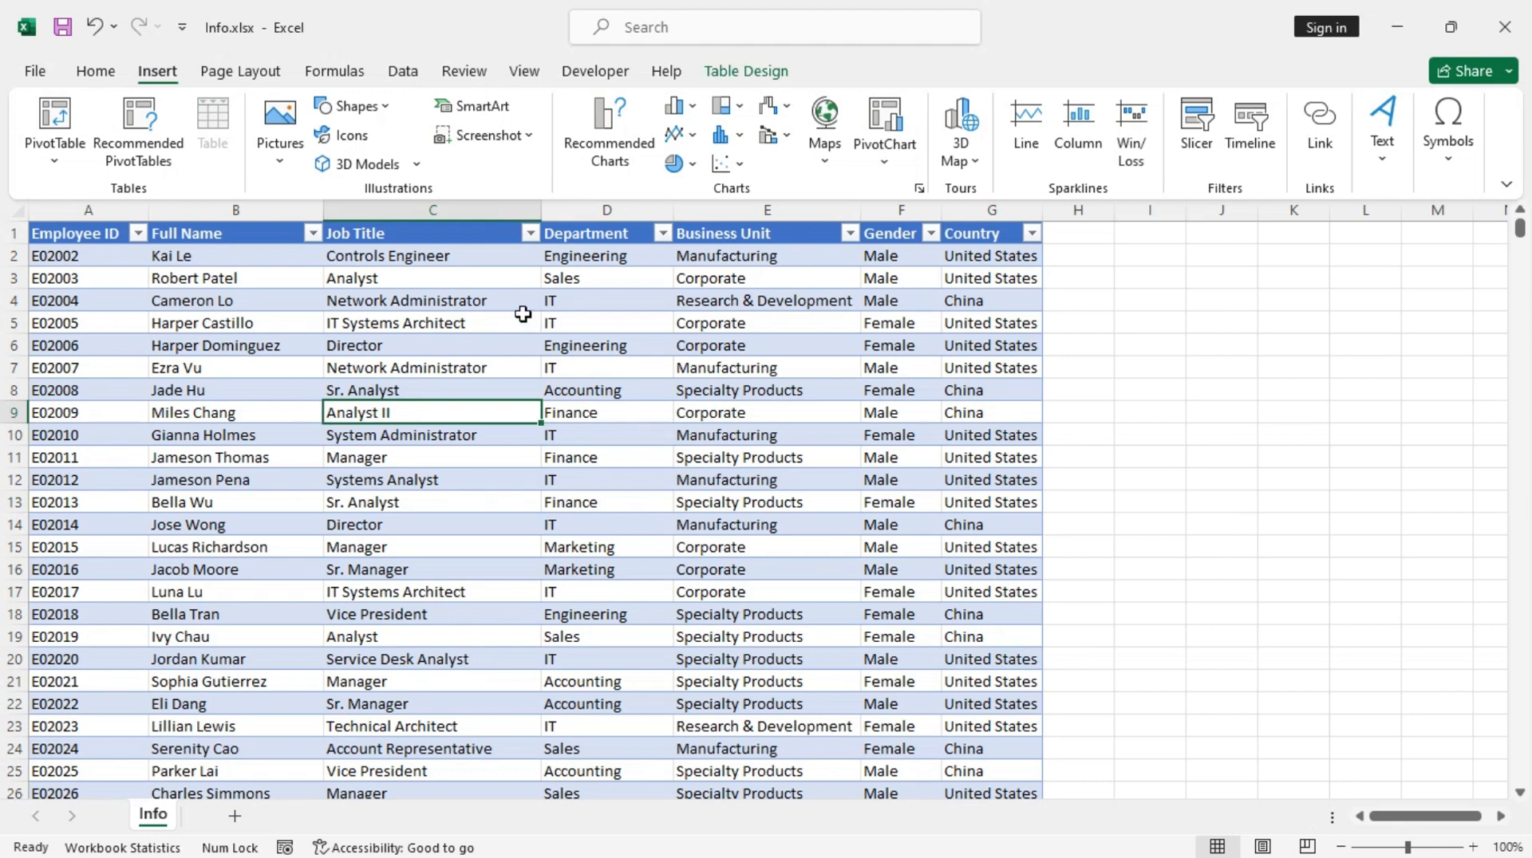
pyautogui.click(1196, 123)
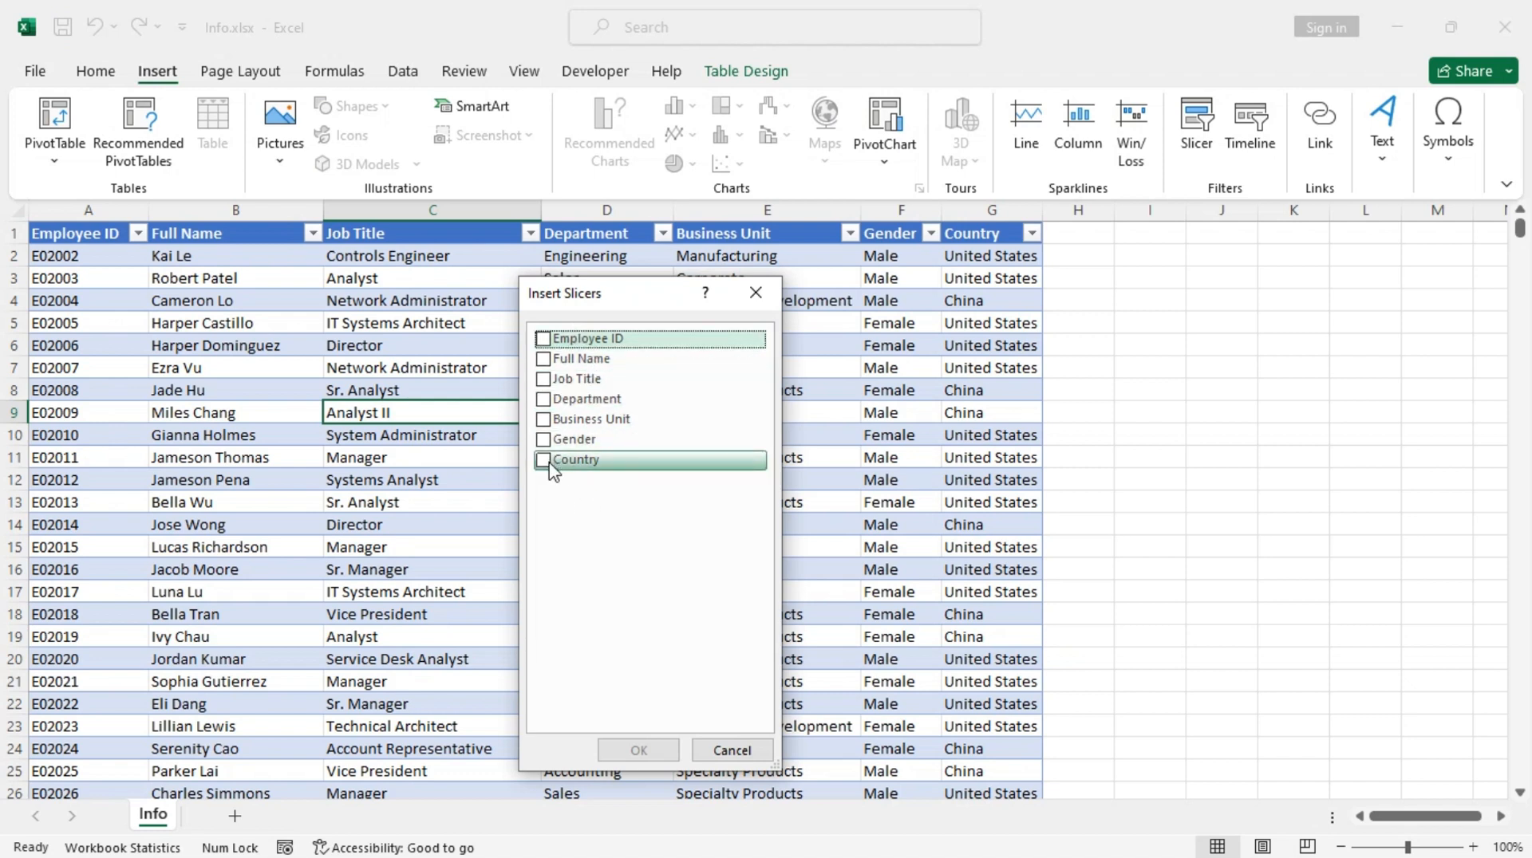
pyautogui.click(543, 400)
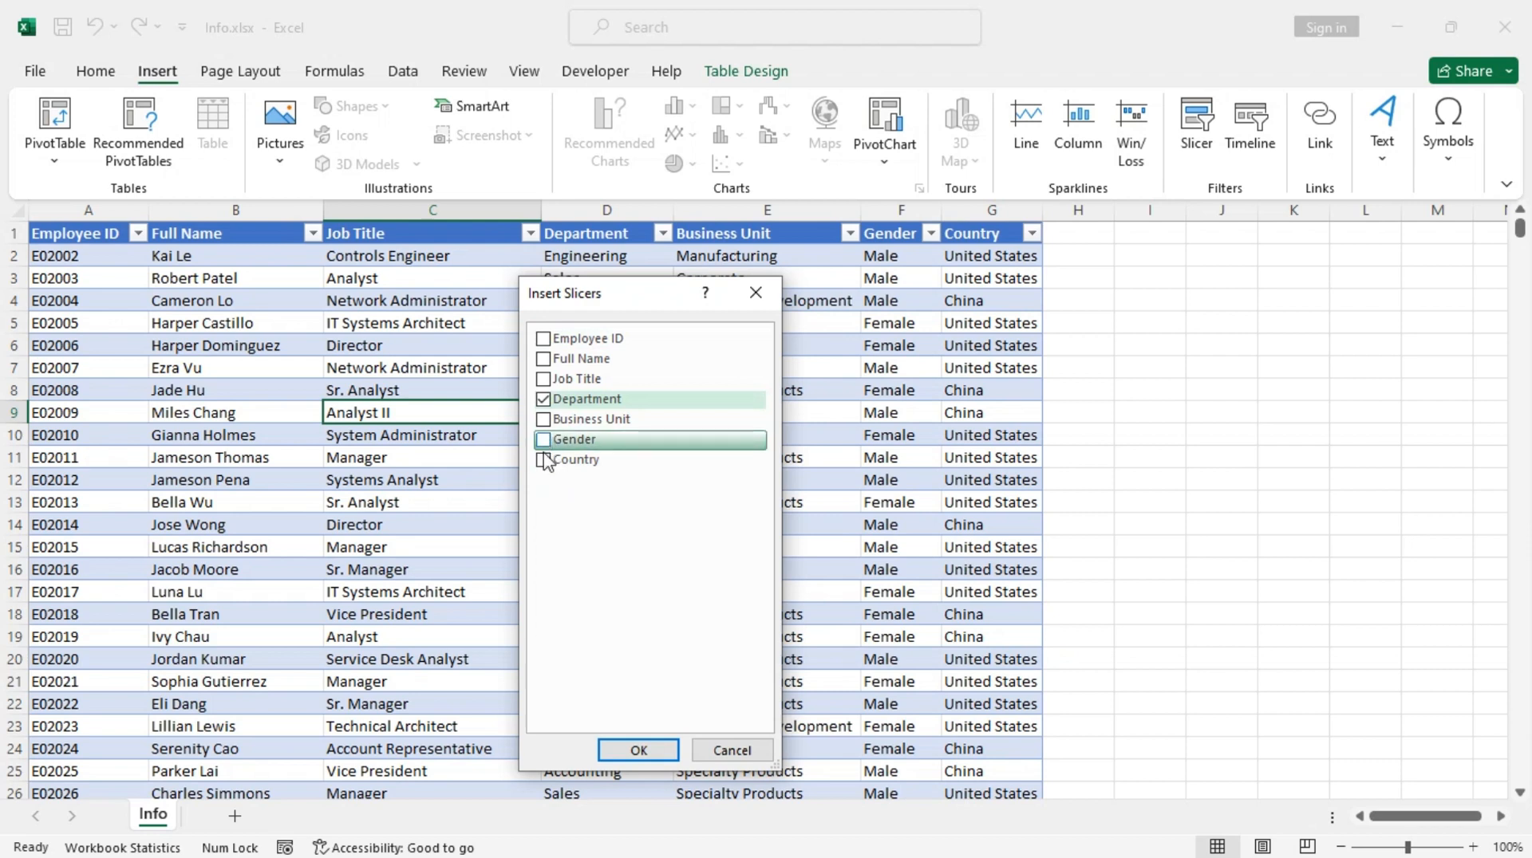
pyautogui.click(639, 751)
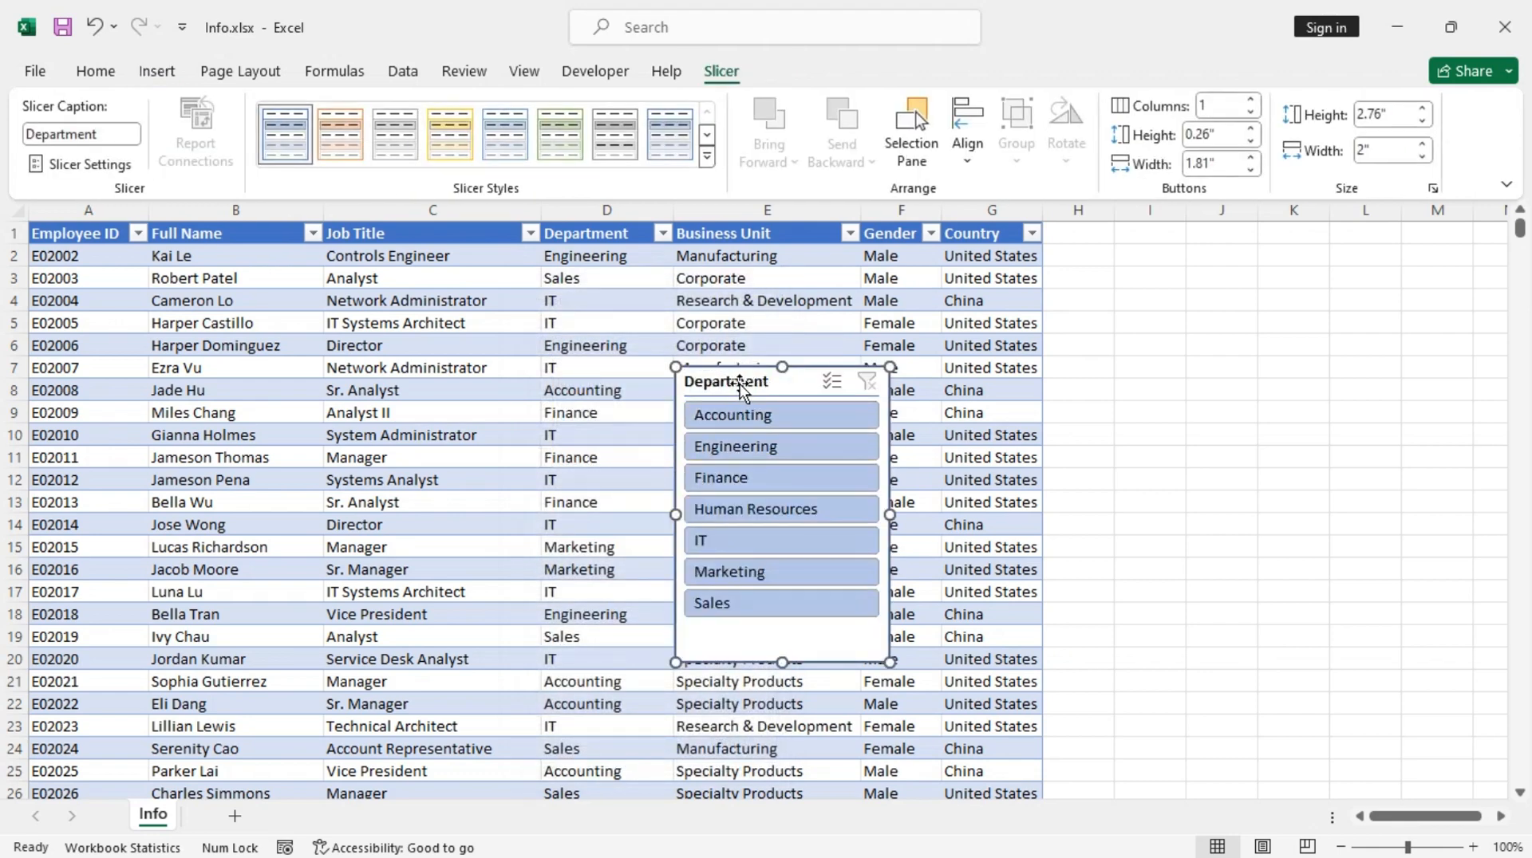
# Move the Department slicer into the empty area beside the Country column and shorten it to about 2.56" high.
pyautogui.moveTo(741, 388); pyautogui.dragTo(1113, 241)
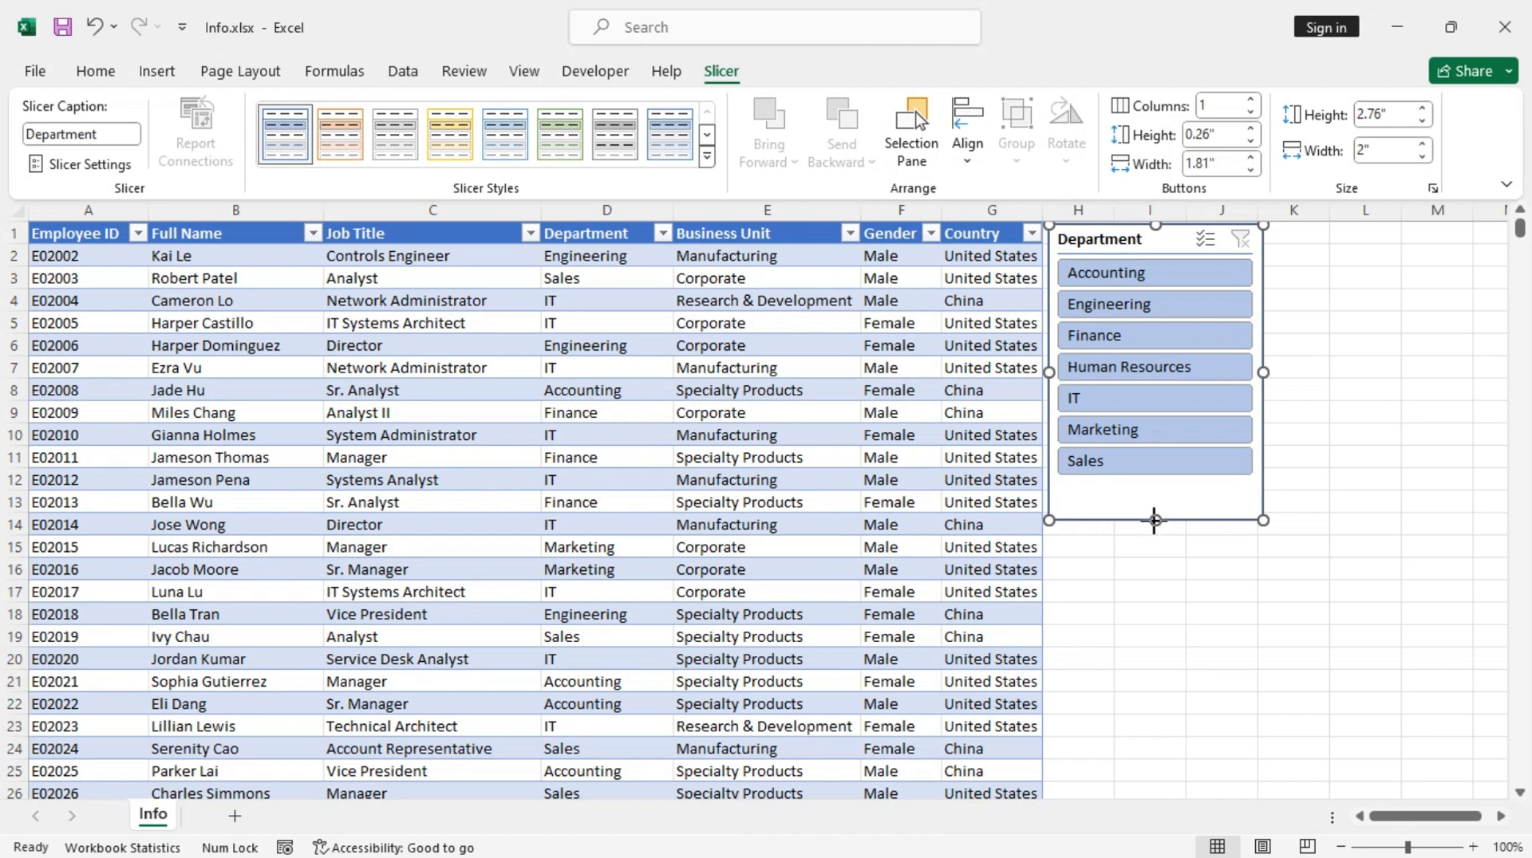
pyautogui.moveTo(1154, 520); pyautogui.dragTo(1156, 500)
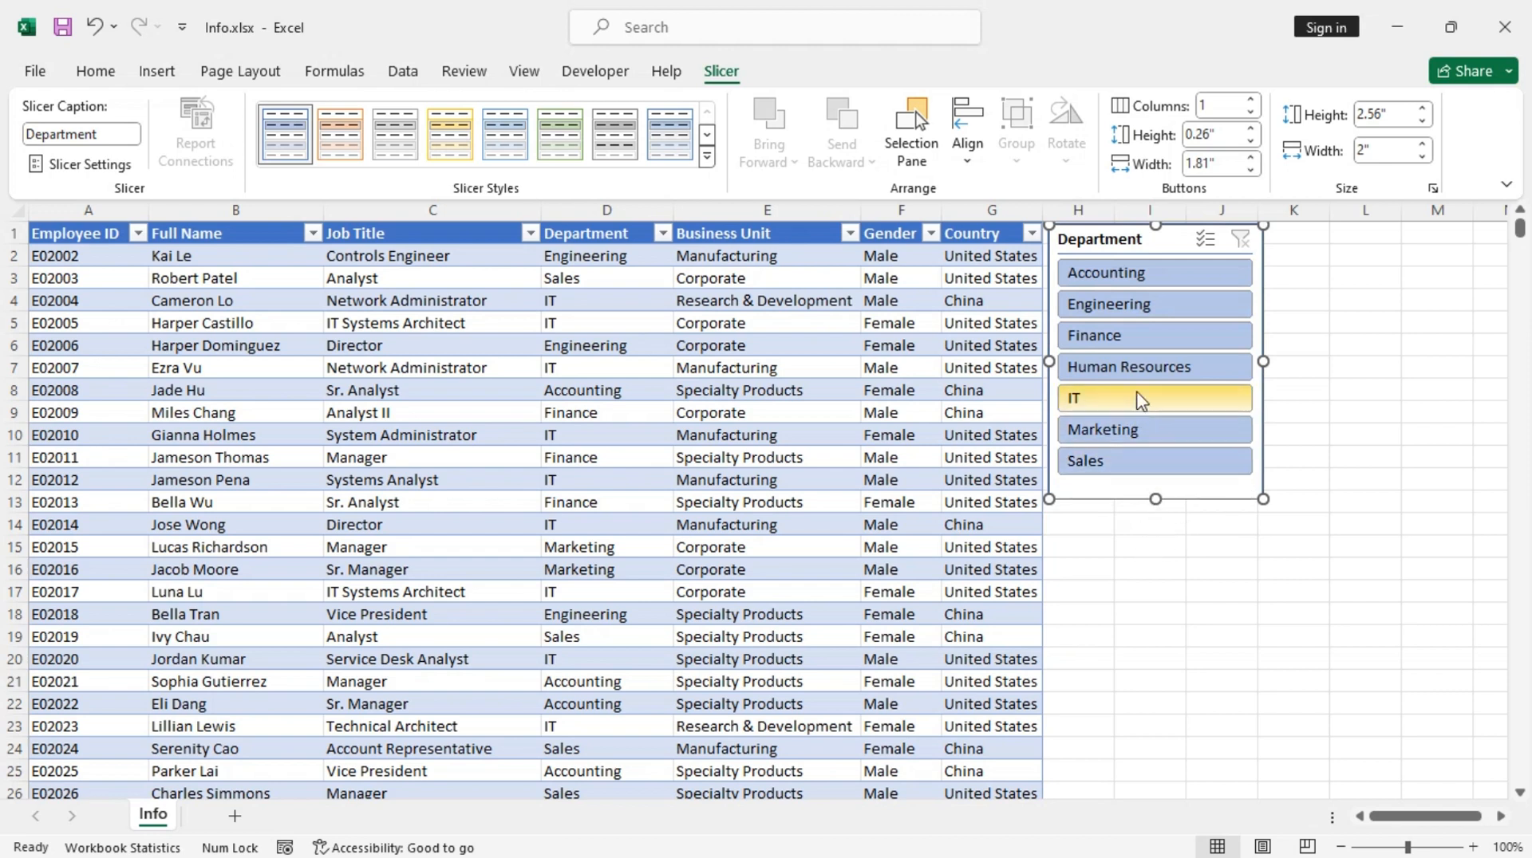
# Filter the table with the Department slicer by Finance, IT and Engineering in turn, and clear the filter.
pyautogui.click(1160, 337)
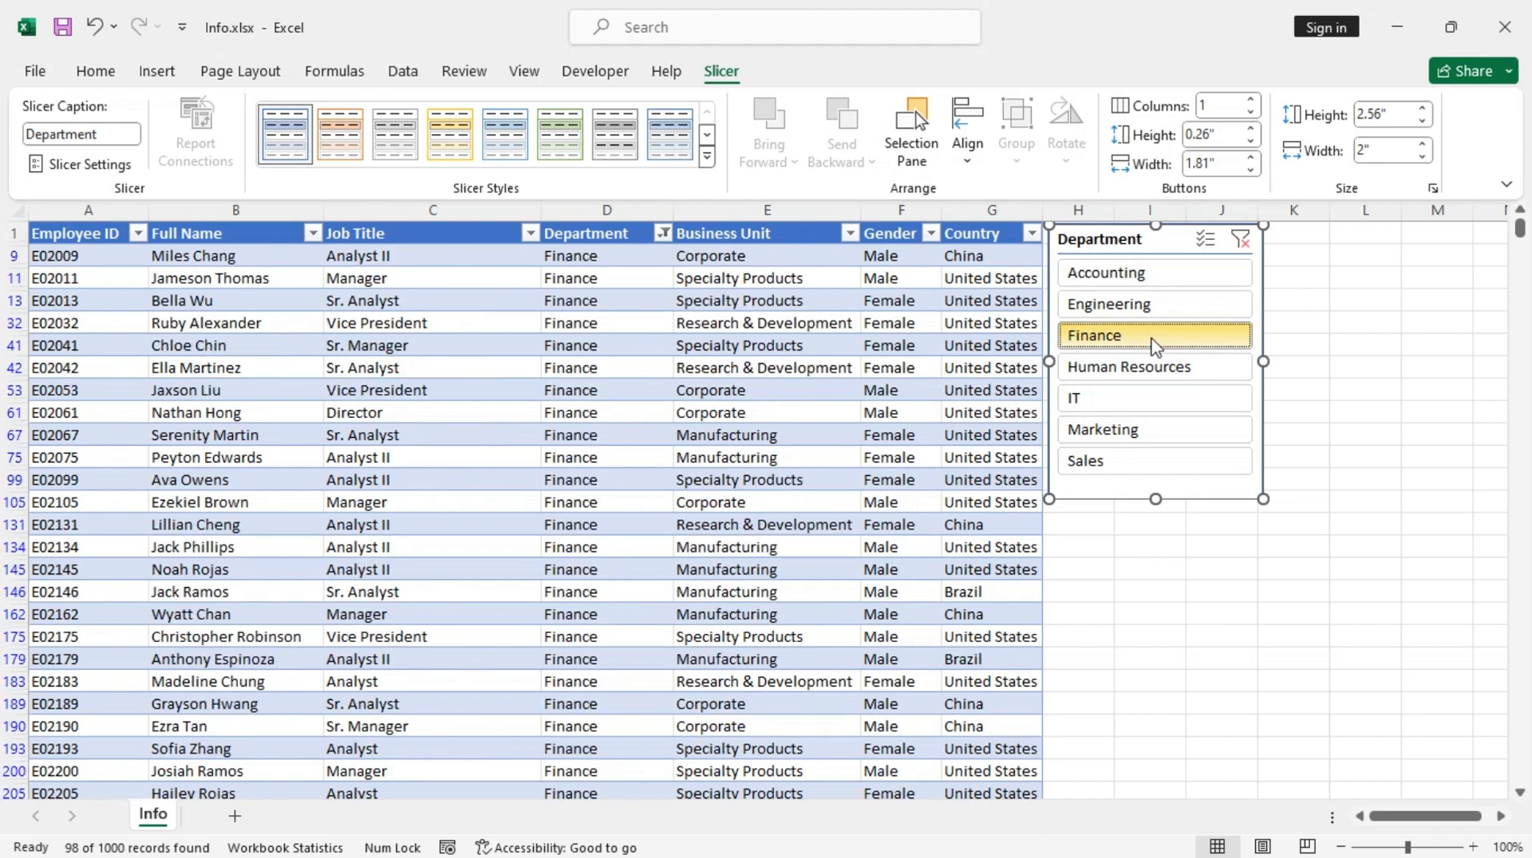
pyautogui.click(1152, 399)
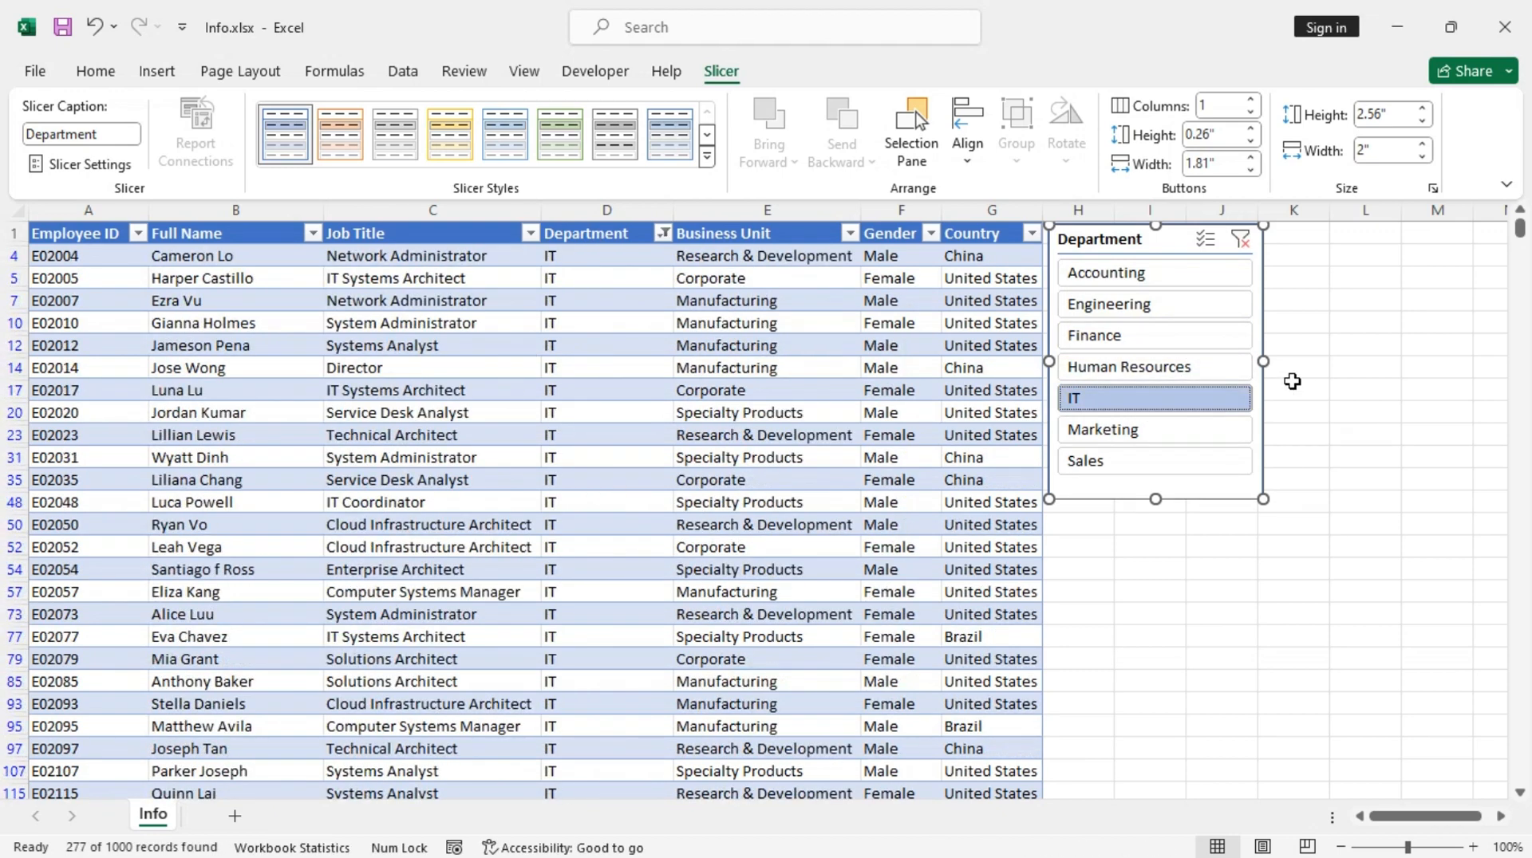
pyautogui.click(1131, 308)
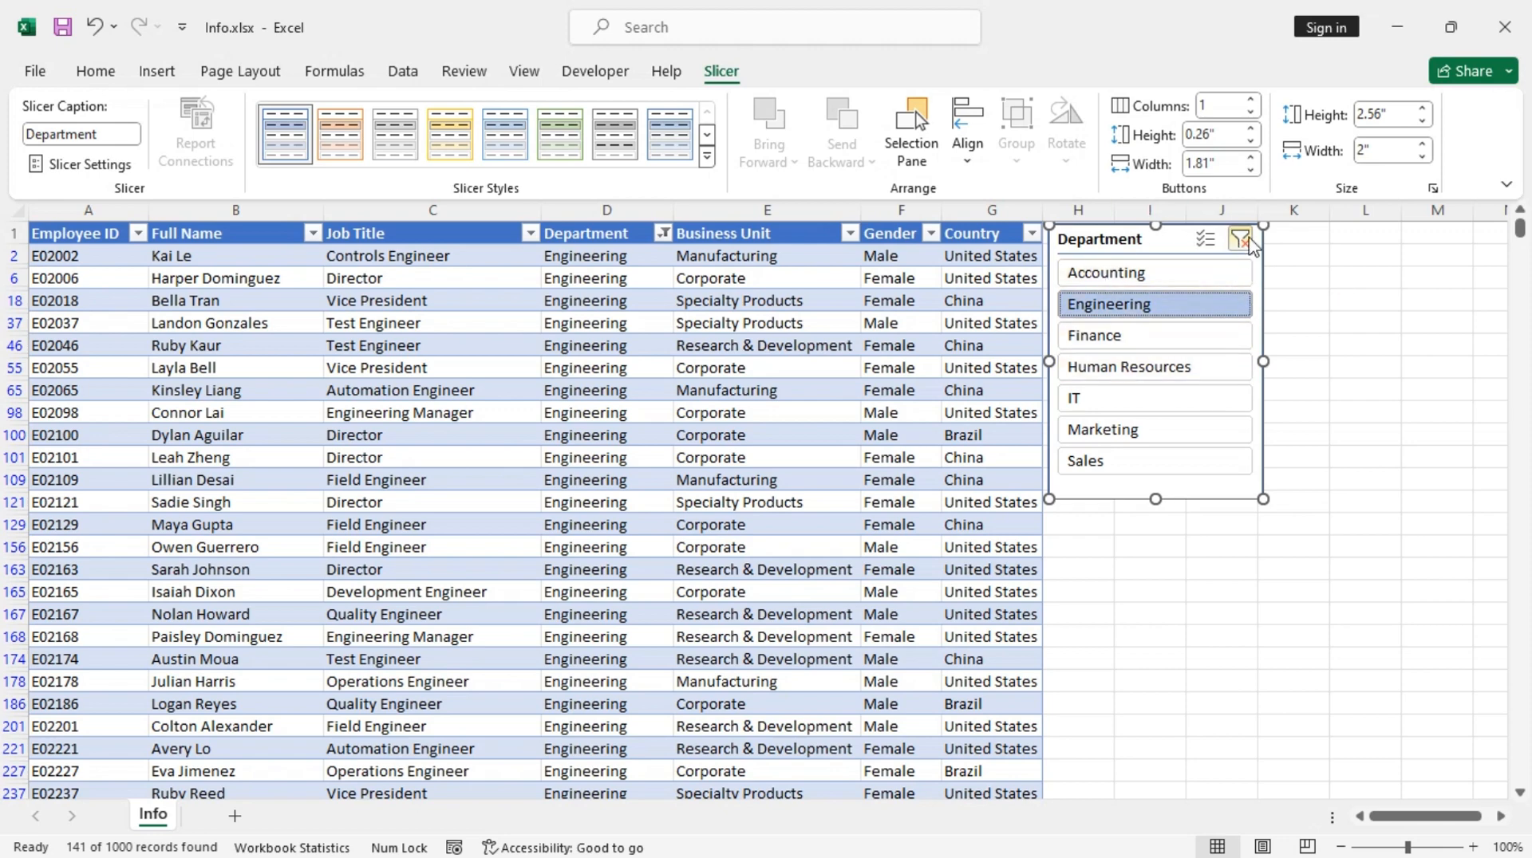
pyautogui.click(1241, 239)
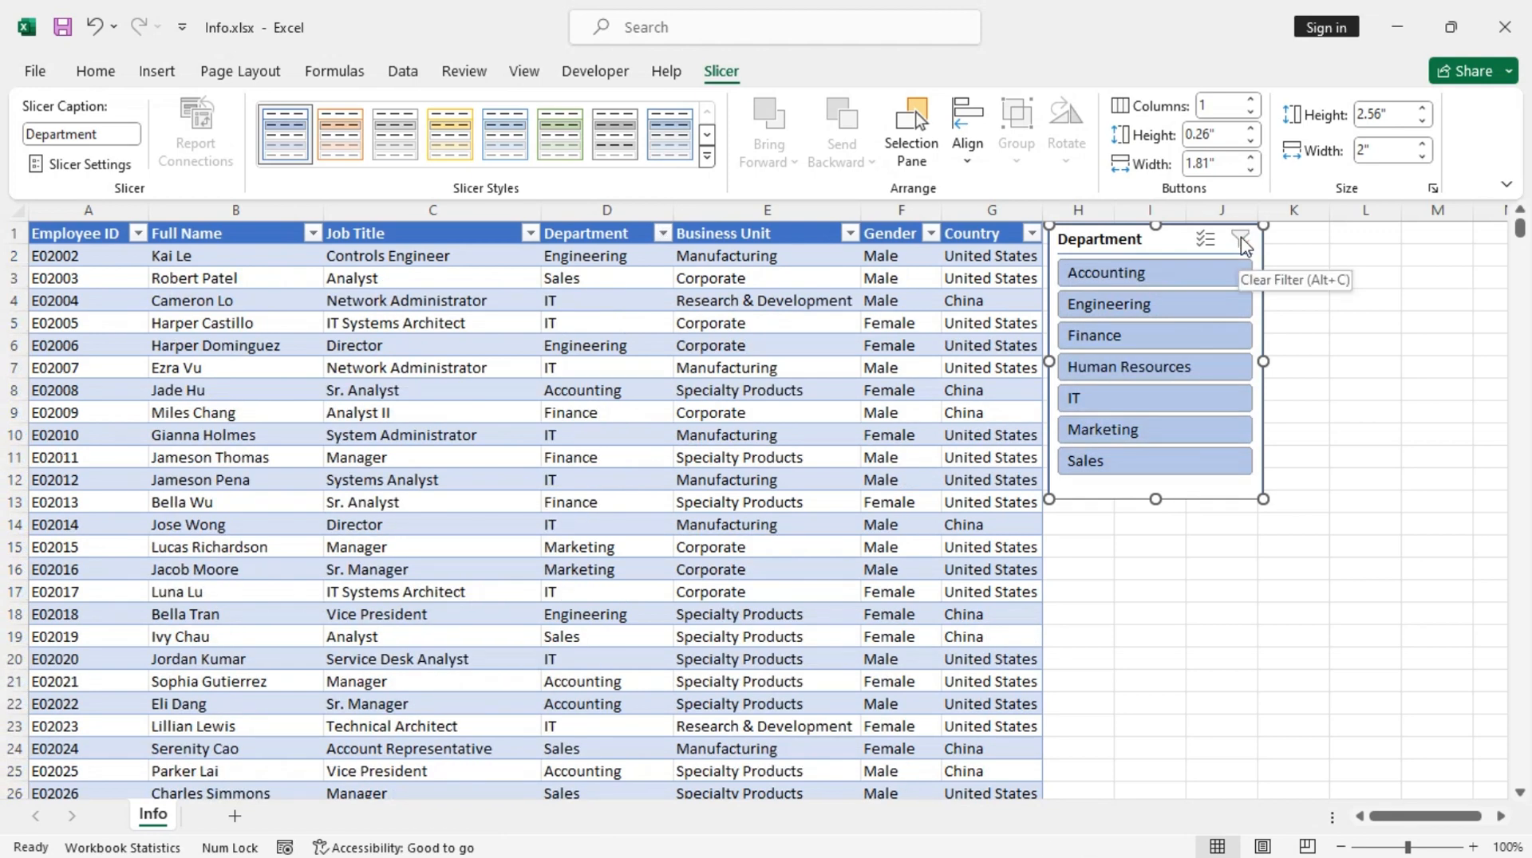
# Disable resizing and moving for the Department slicer and close its format settings.
pyautogui.rightClick(1187, 491)
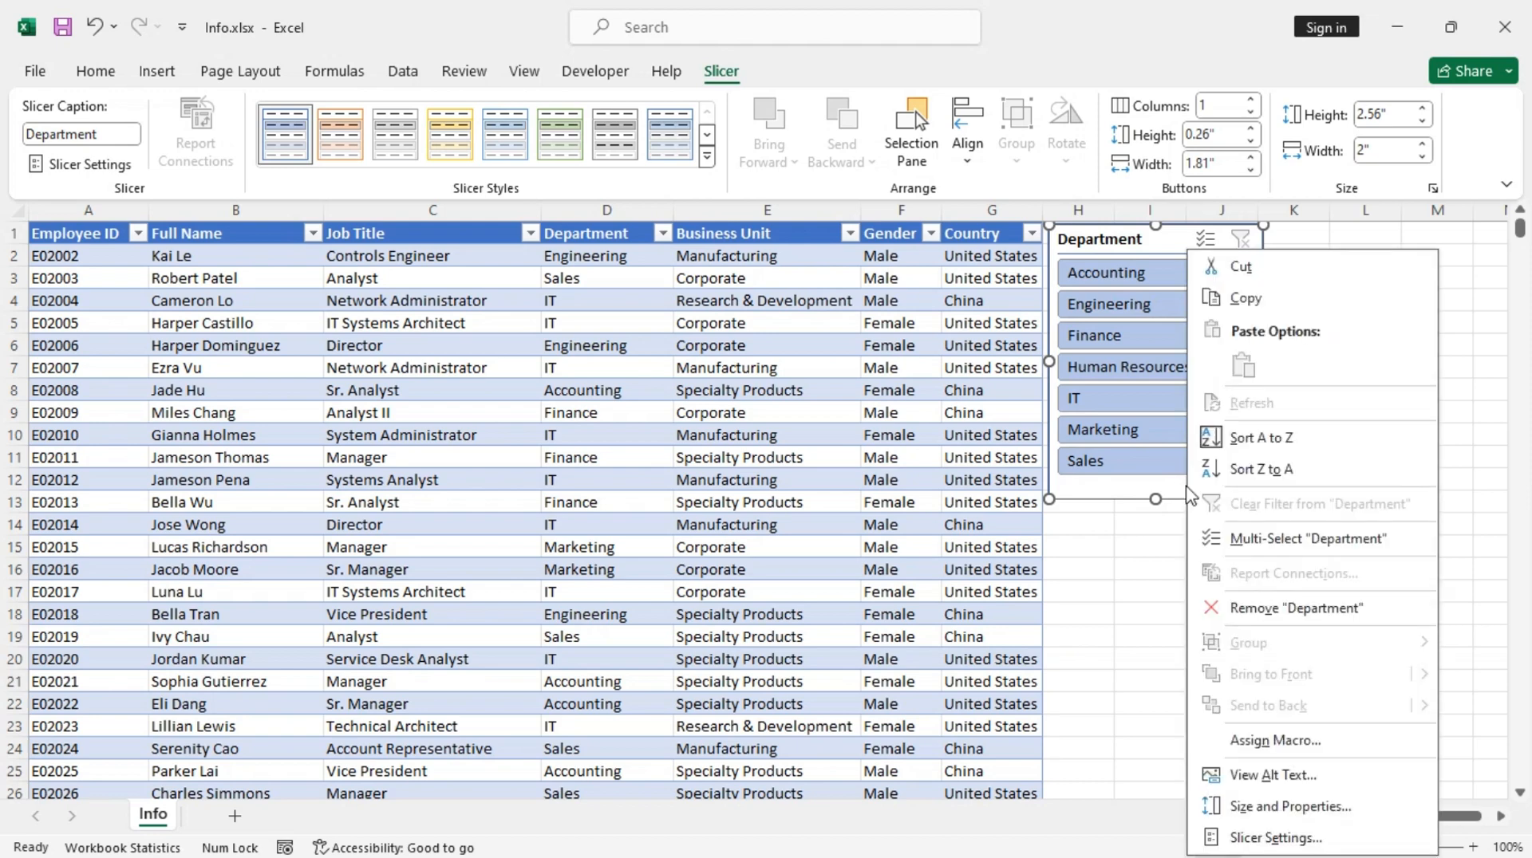
pyautogui.click(1301, 809)
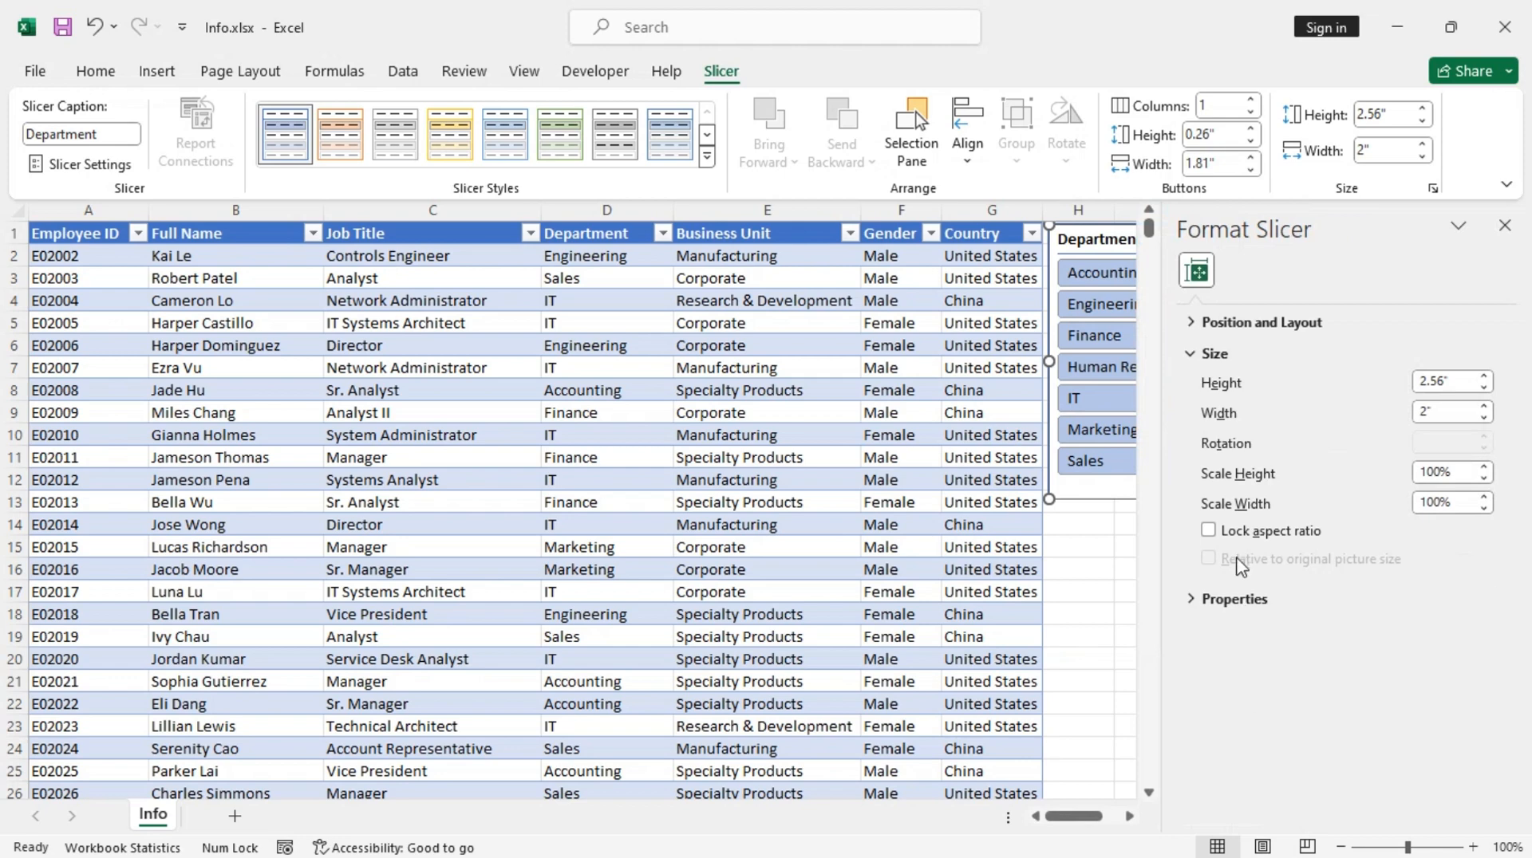
pyautogui.click(1192, 324)
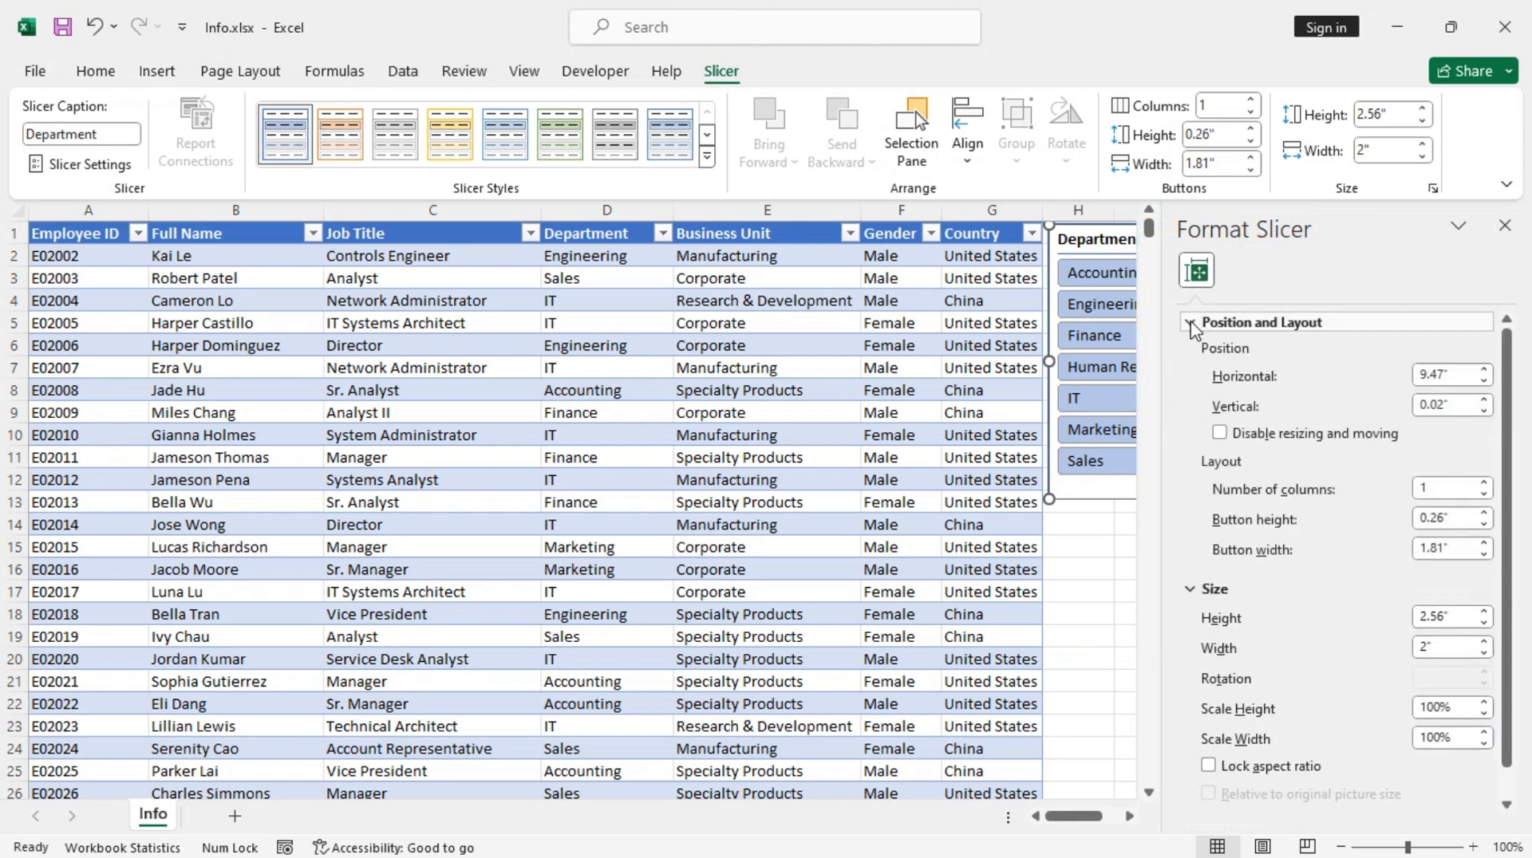
pyautogui.click(1219, 433)
pyautogui.click(1114, 534)
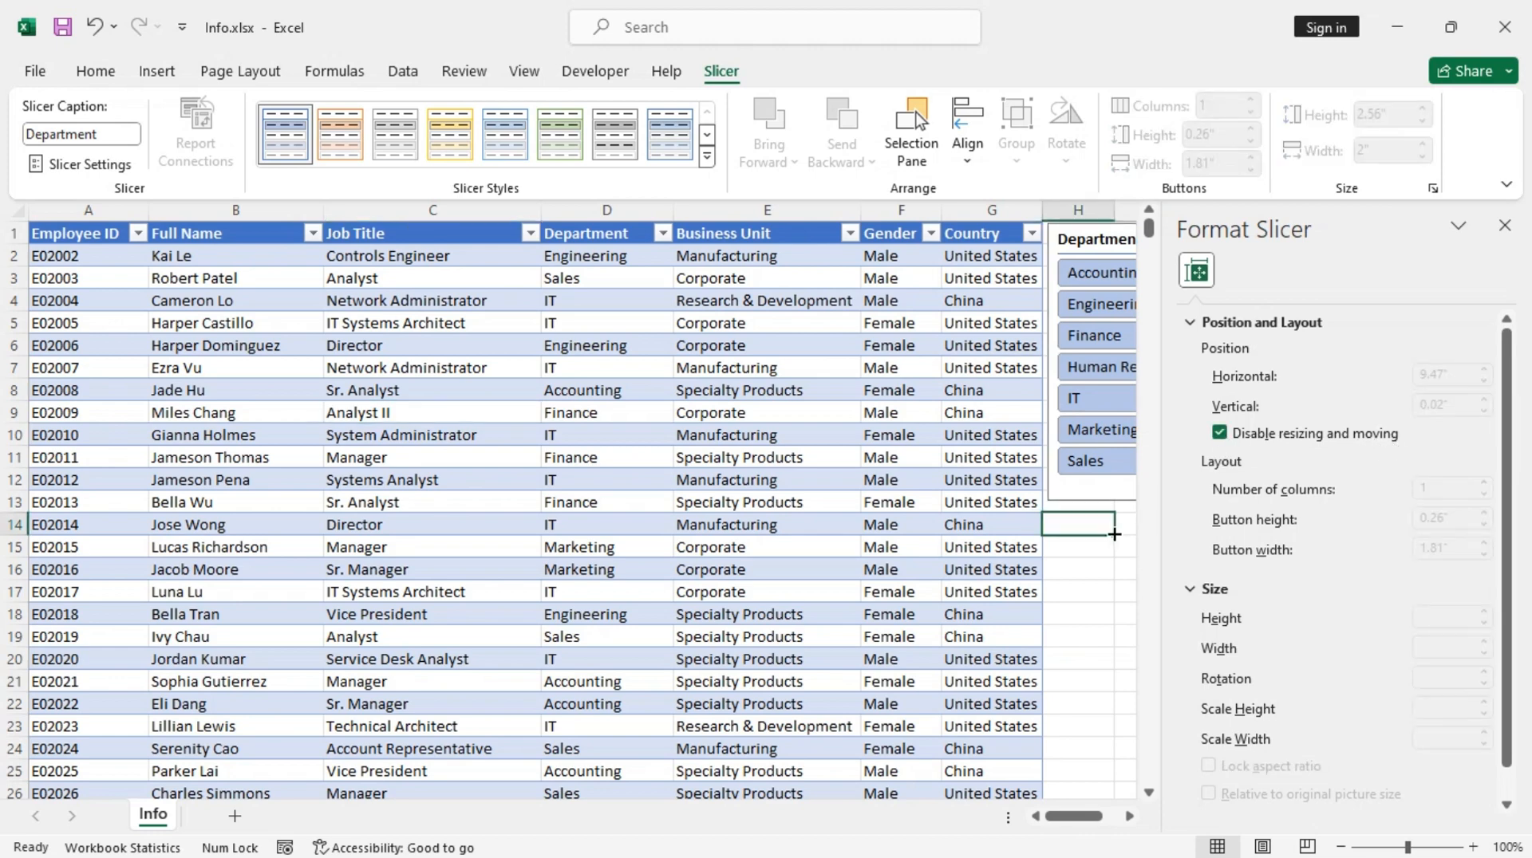
pyautogui.click(1503, 228)
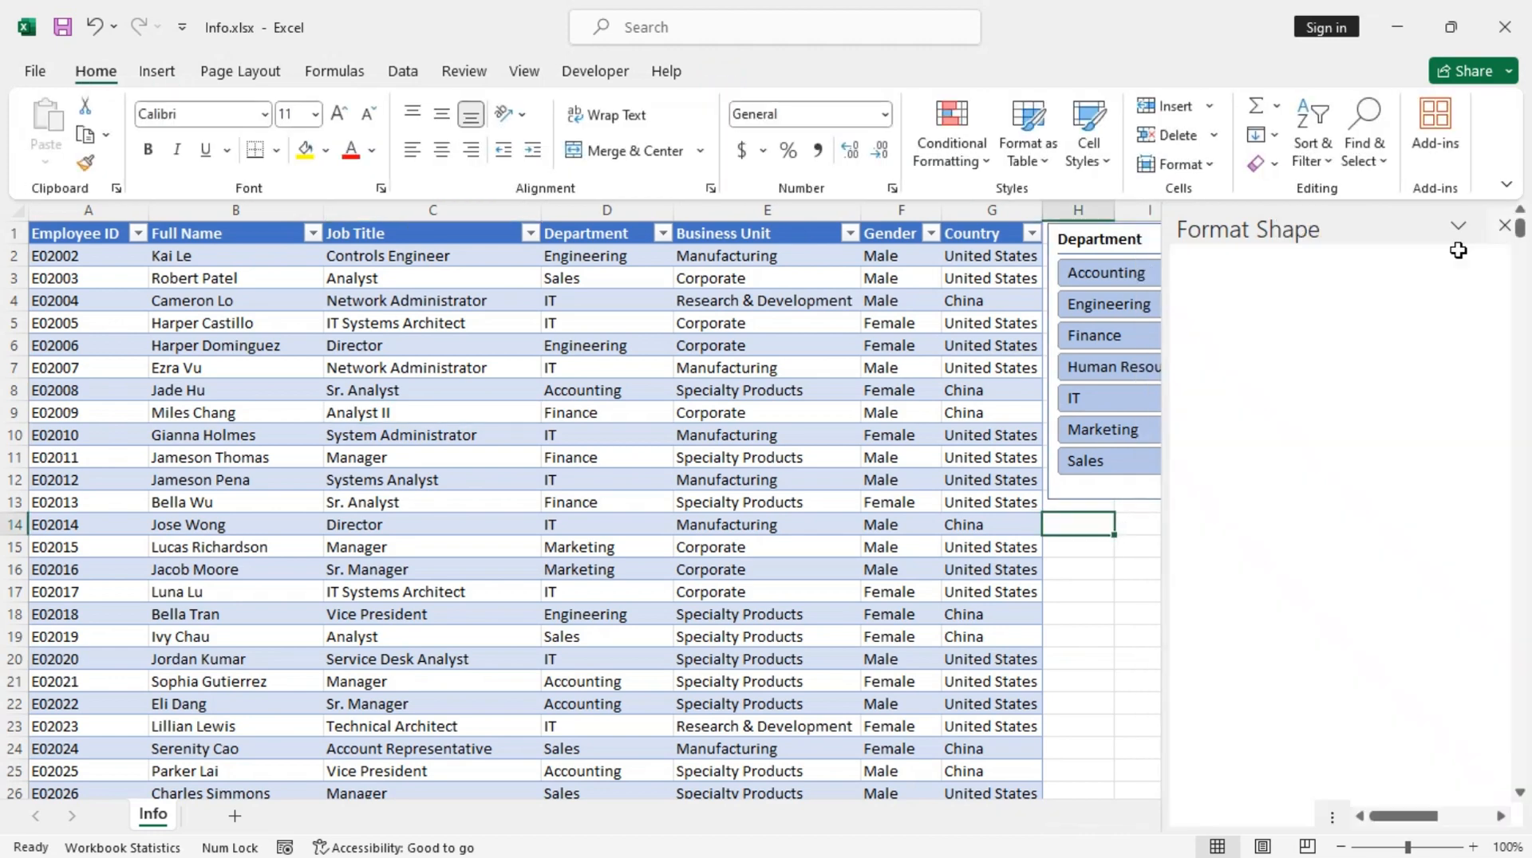
# Allow resizing and moving of the Department slicer again in its size and properties settings.
pyautogui.click(1155, 241)
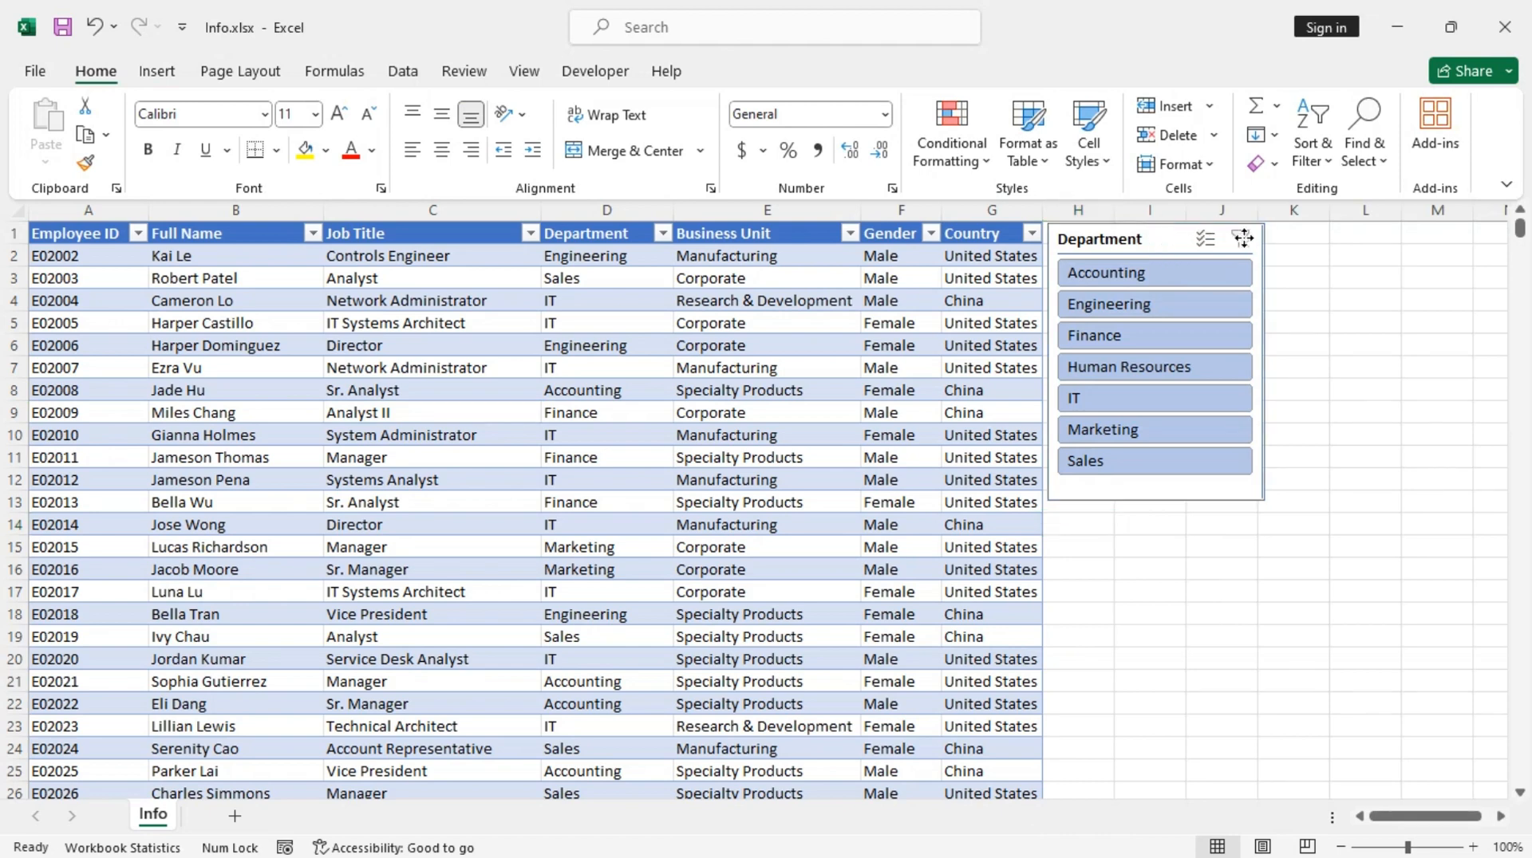
pyautogui.rightClick(1164, 248)
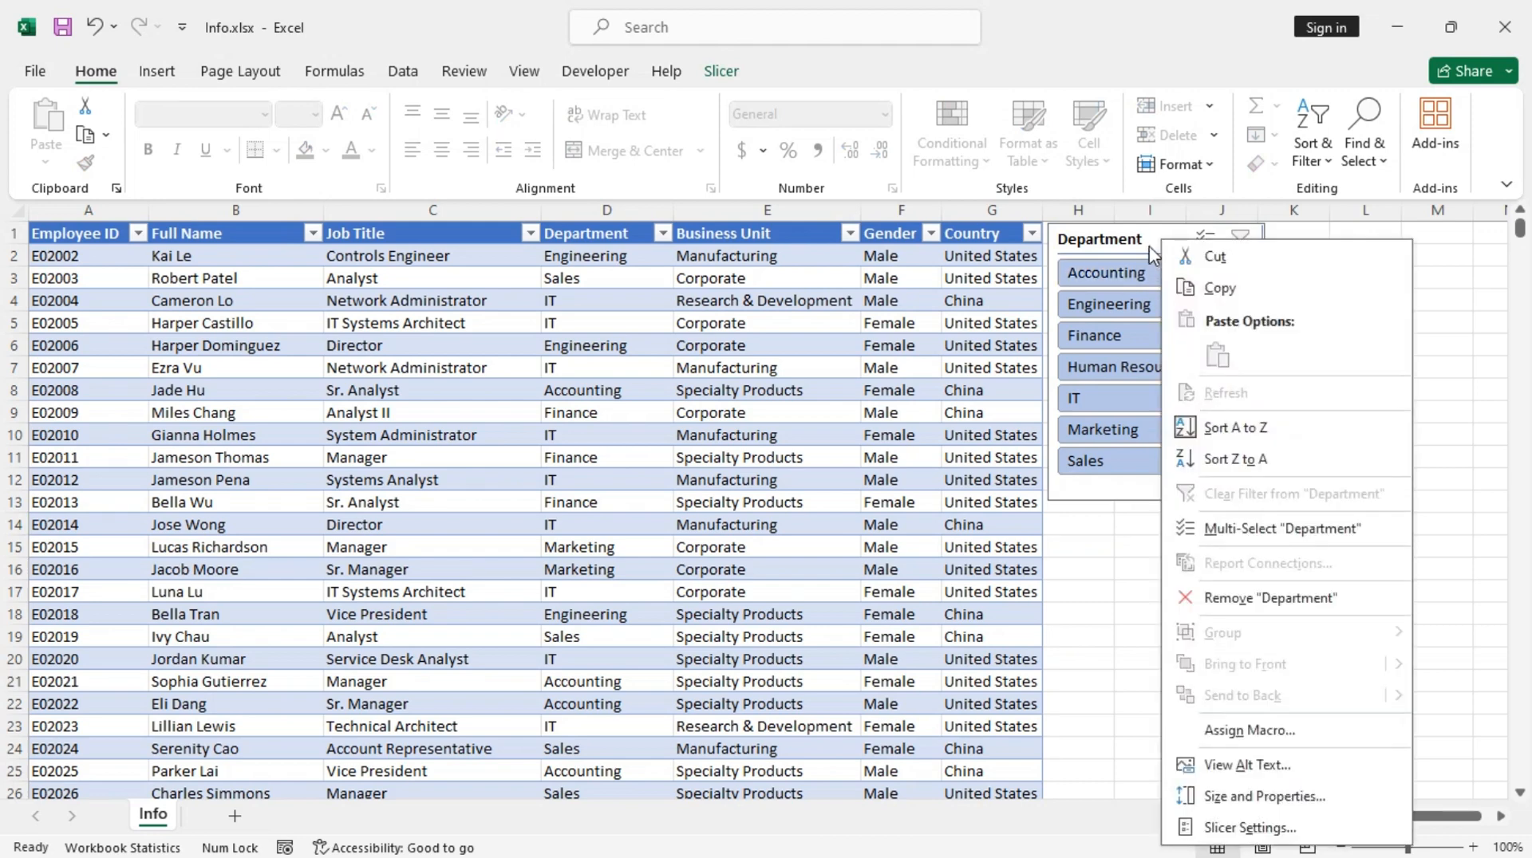
pyautogui.click(1155, 248)
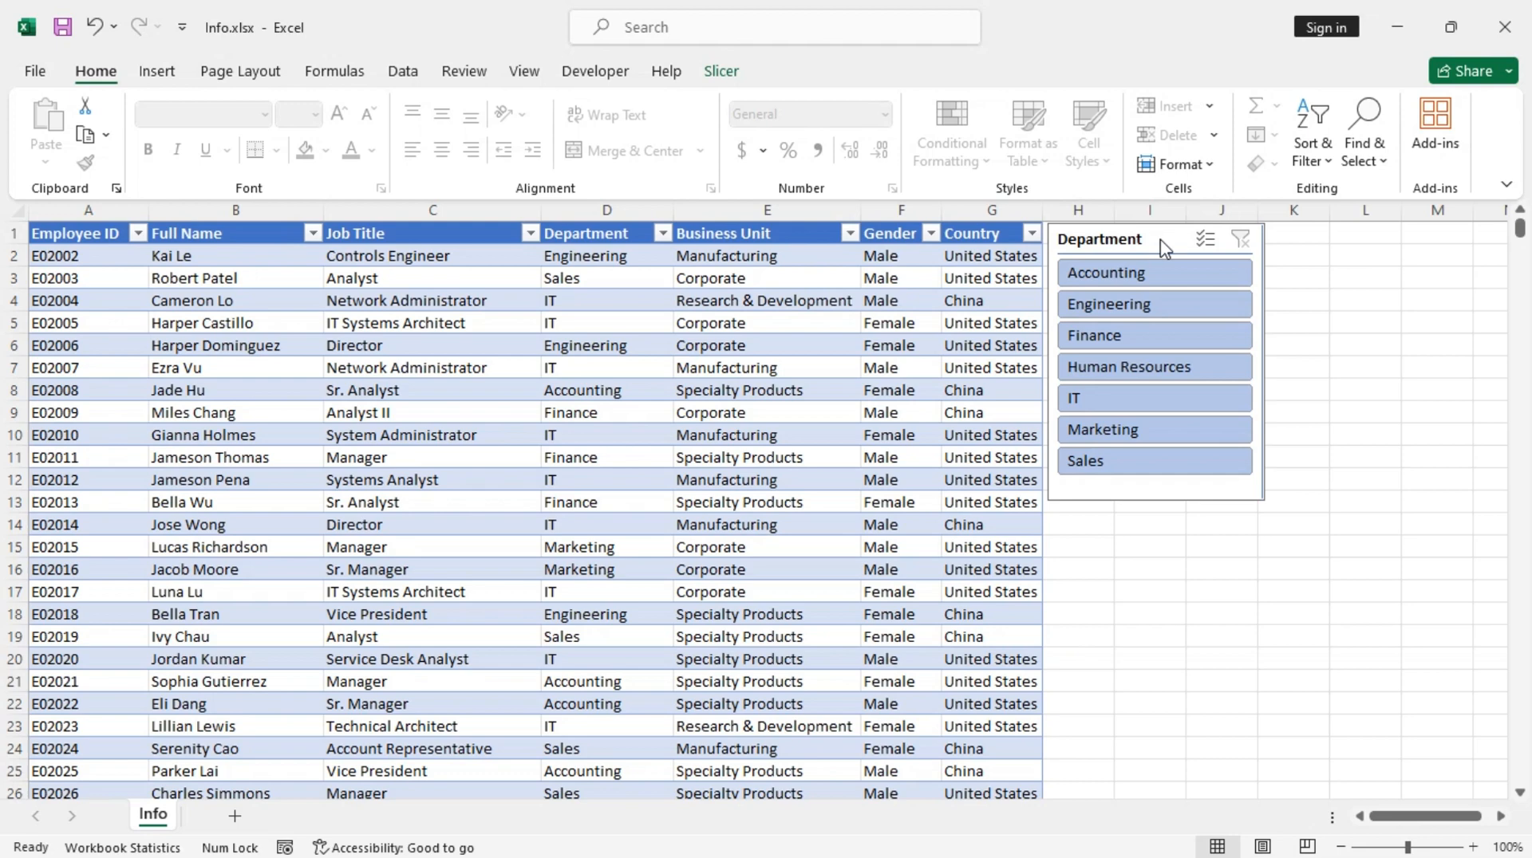
pyautogui.rightClick(1165, 248)
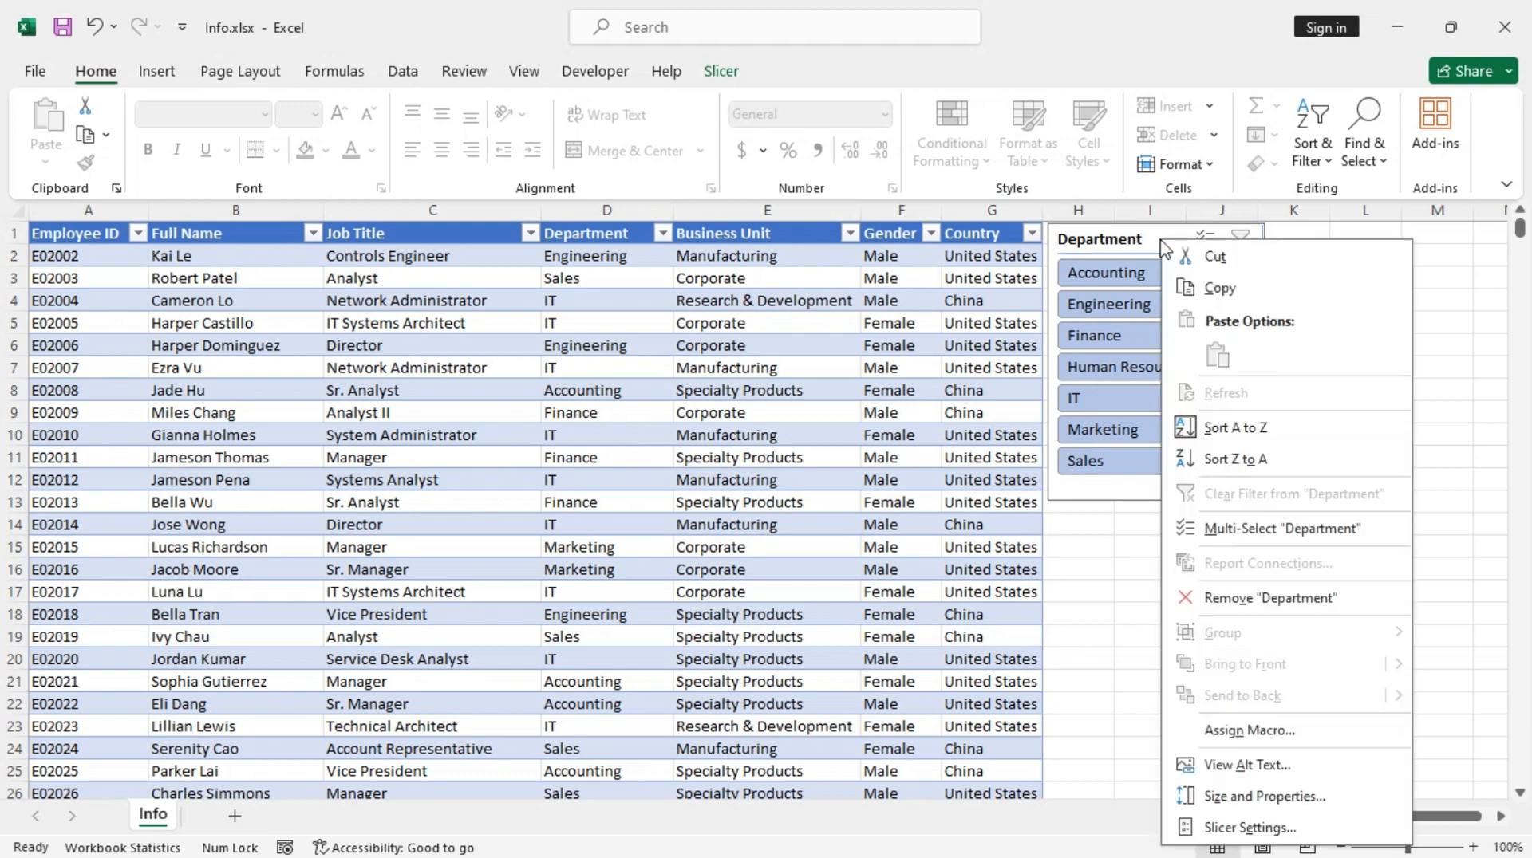
pyautogui.click(1265, 796)
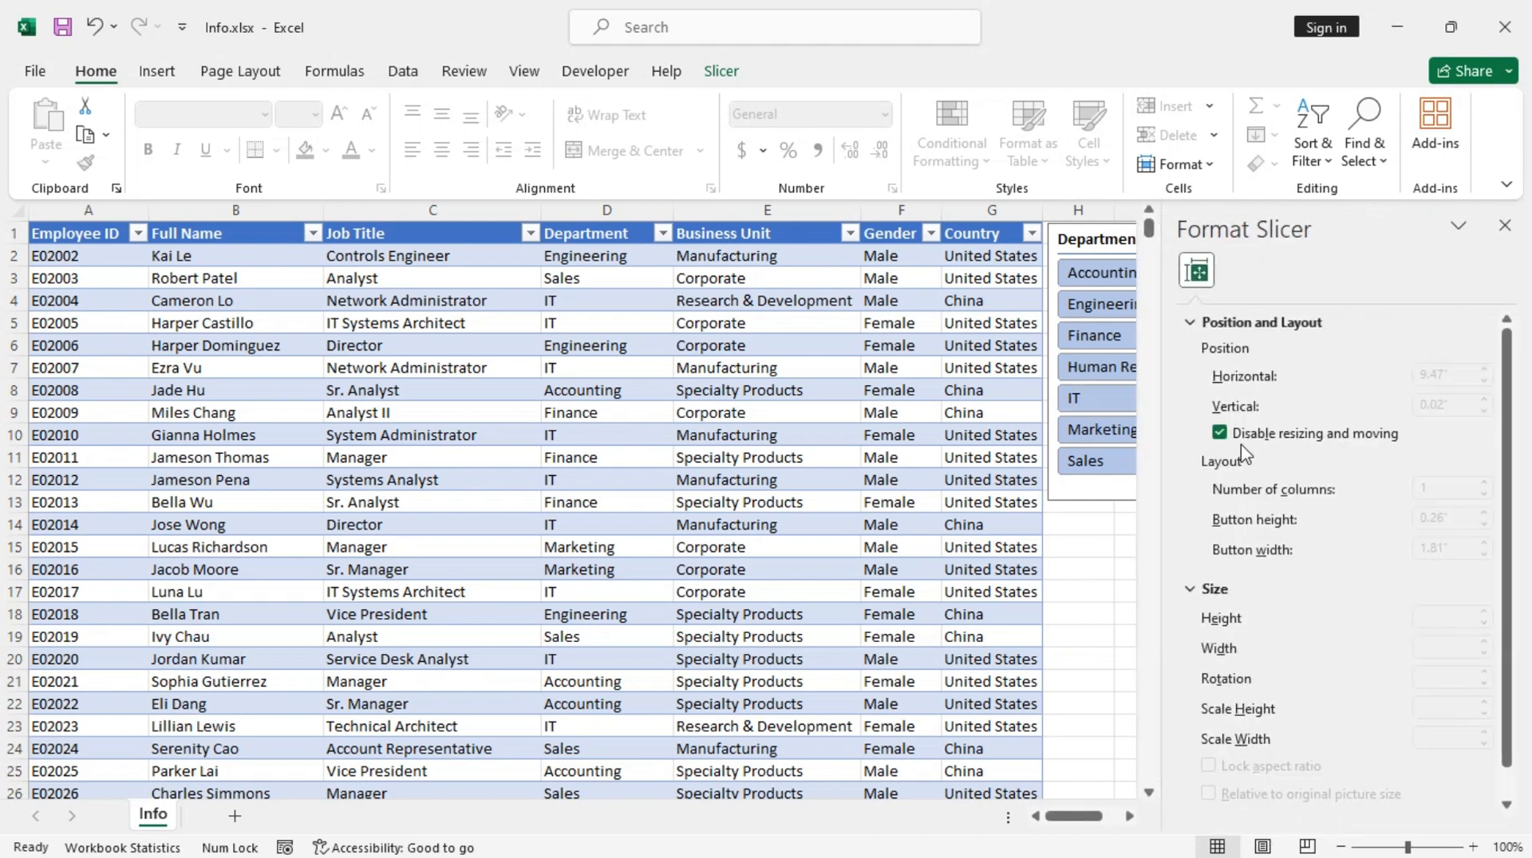
pyautogui.click(1220, 434)
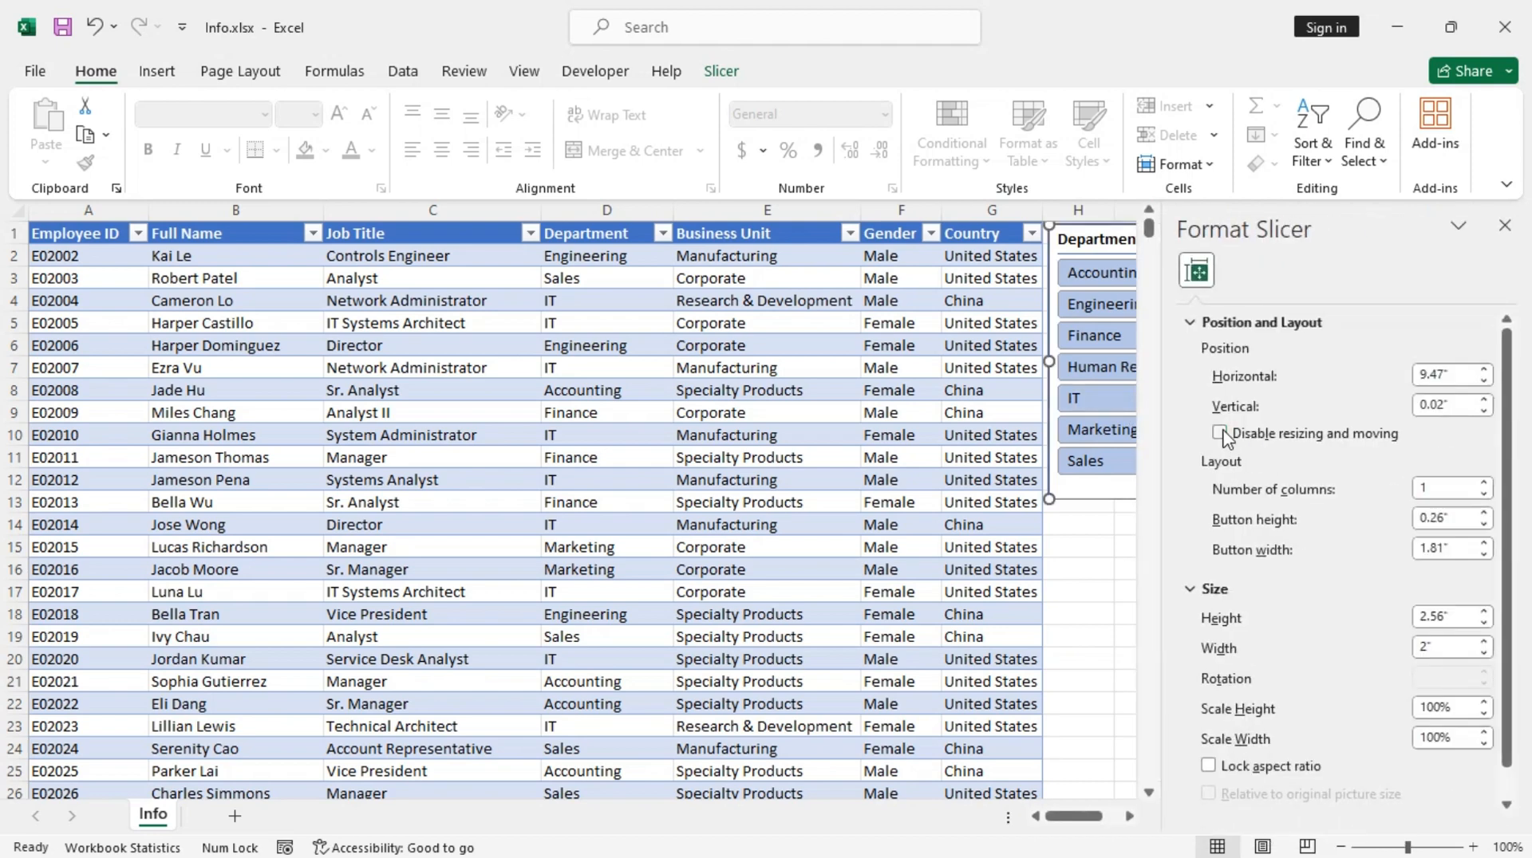
# Turn off Print object and Locked in the Department slicer's properties and close its format settings.
pyautogui.scroll(-1, 1260, 546)
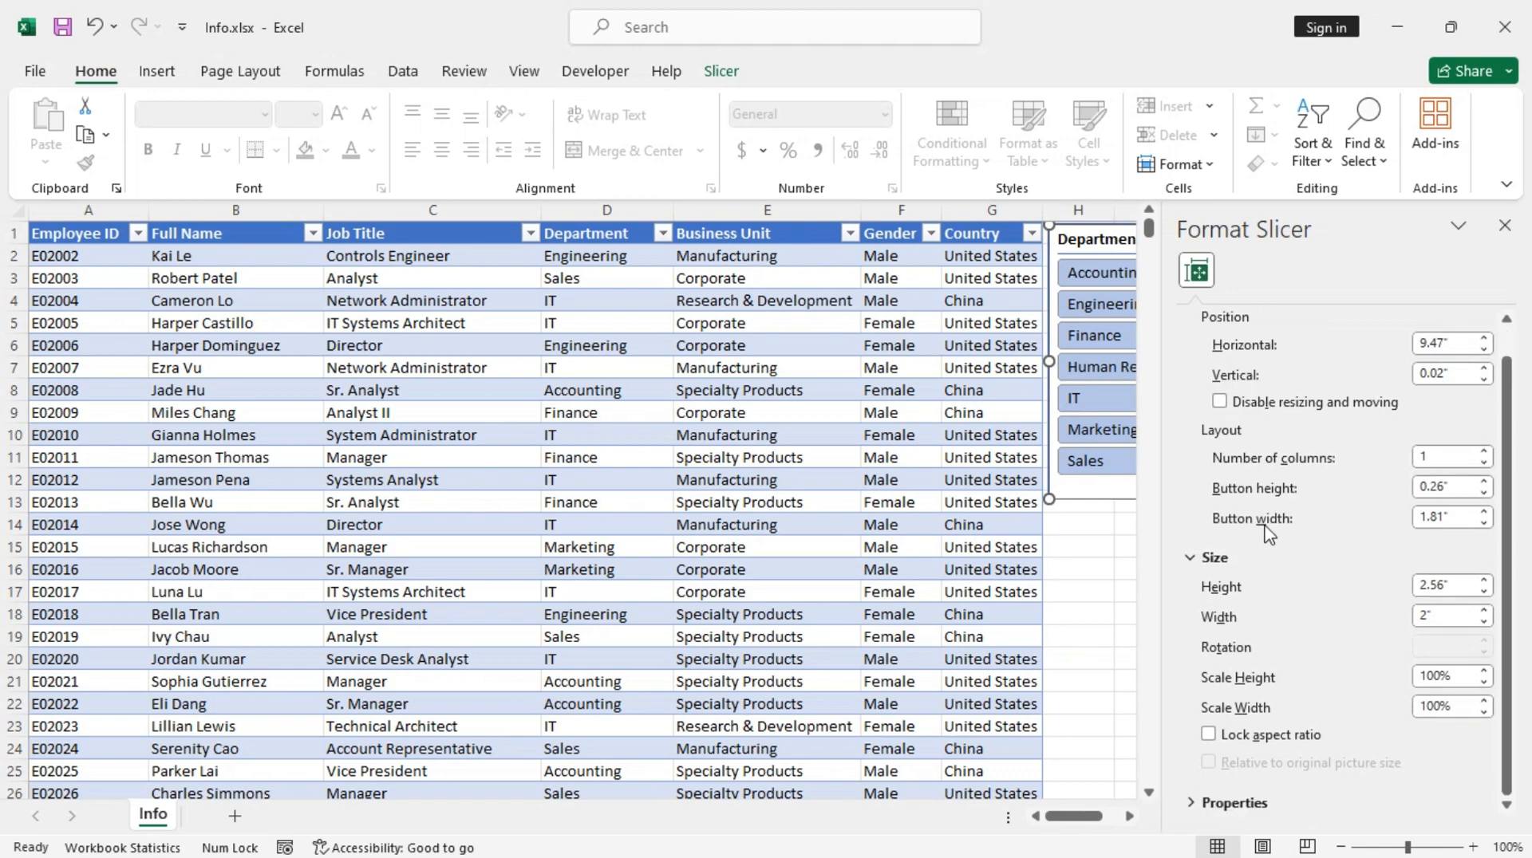
pyautogui.click(1192, 804)
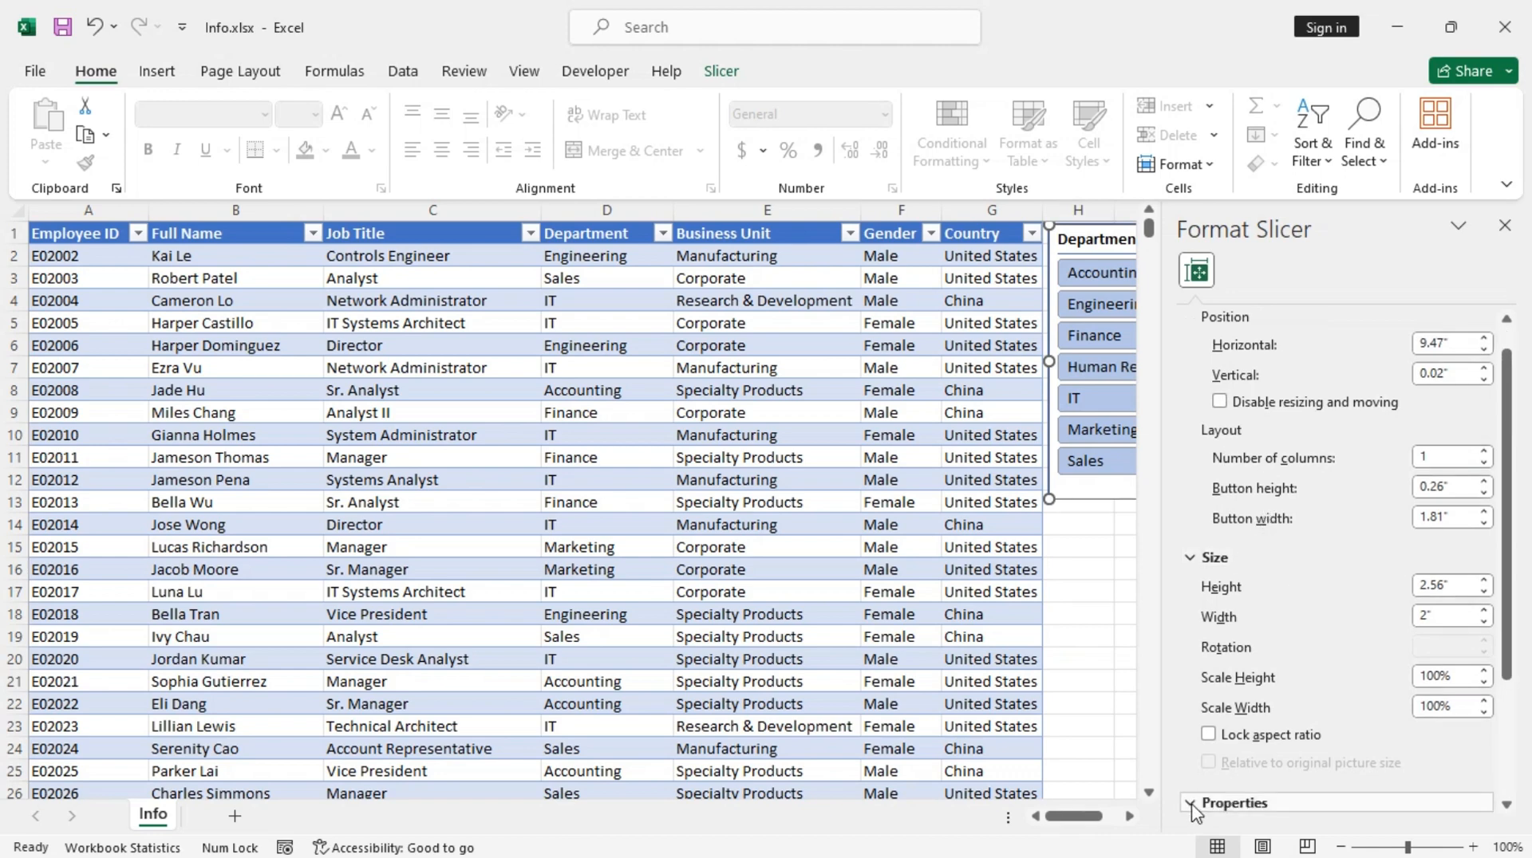
pyautogui.scroll(-5, 1276, 610)
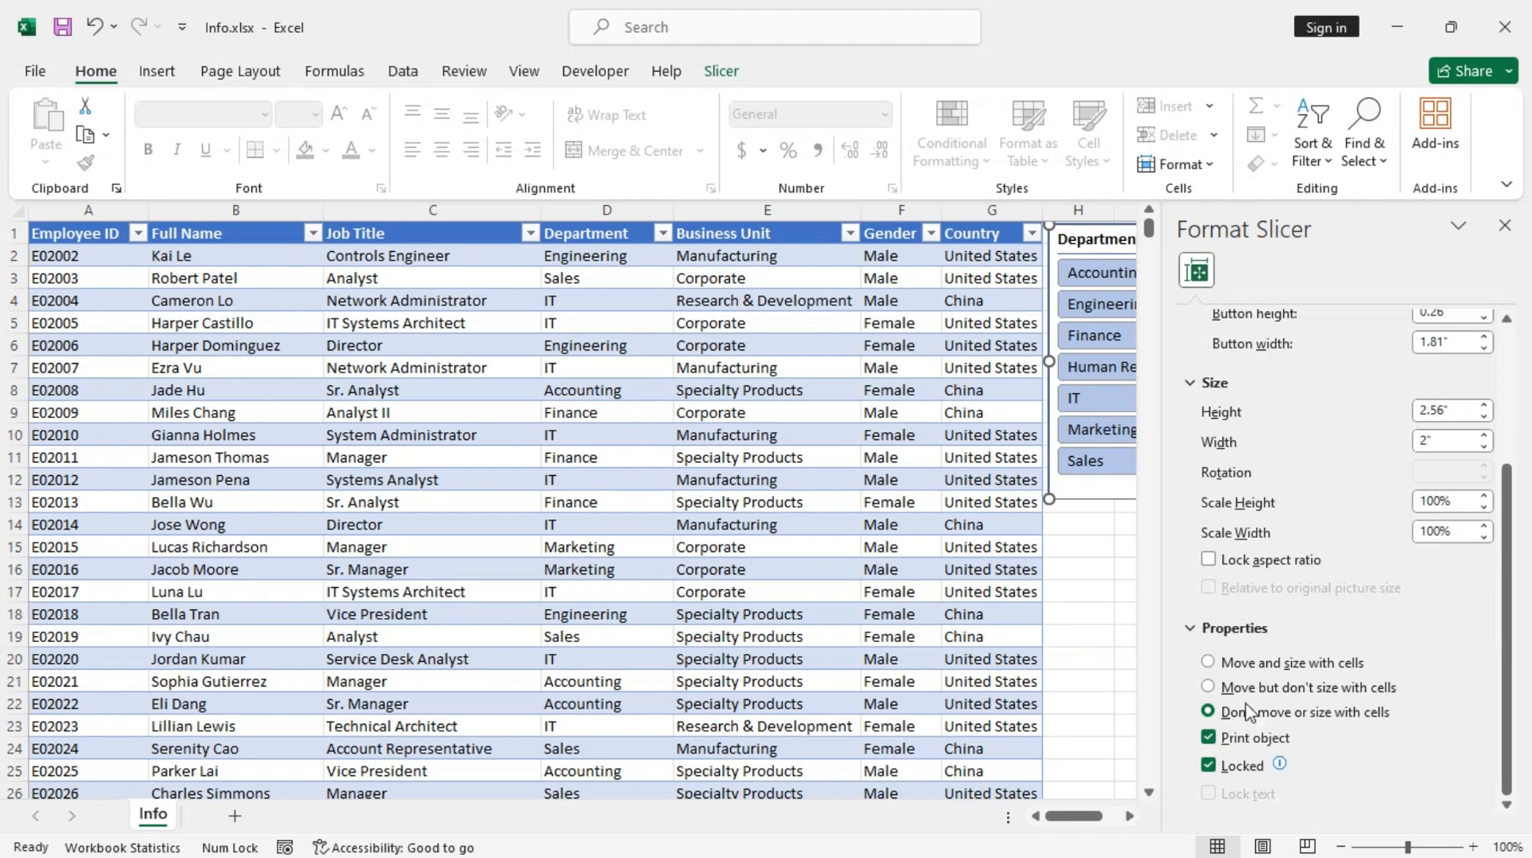
pyautogui.click(1209, 738)
pyautogui.click(1209, 768)
pyautogui.click(1503, 227)
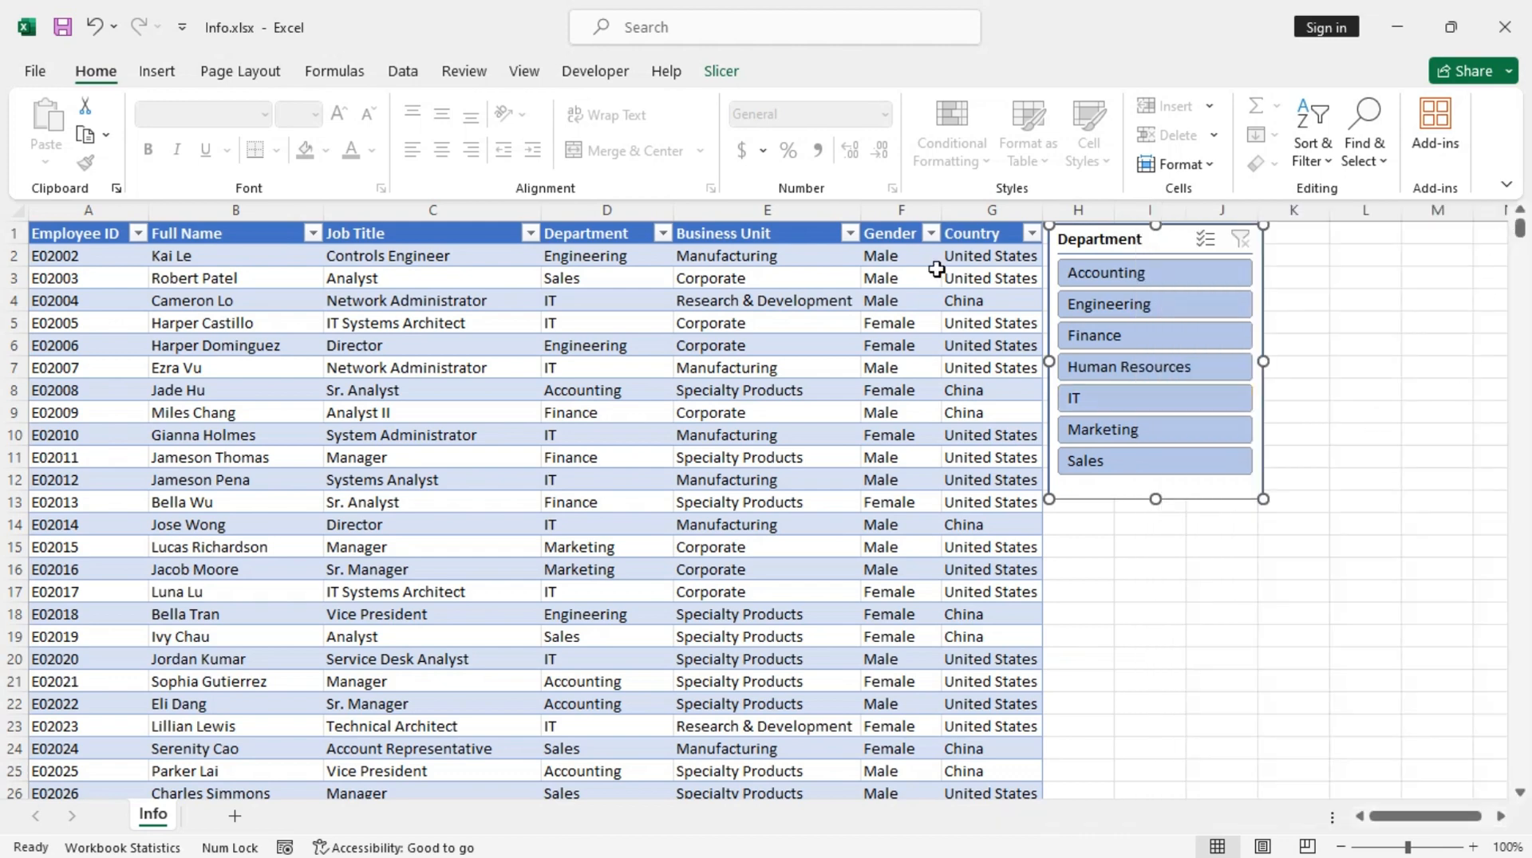
# Set up sheet protection that allows Use AutoFilter but disallows Edit objects and Edit scenarios.
pyautogui.click(463, 70)
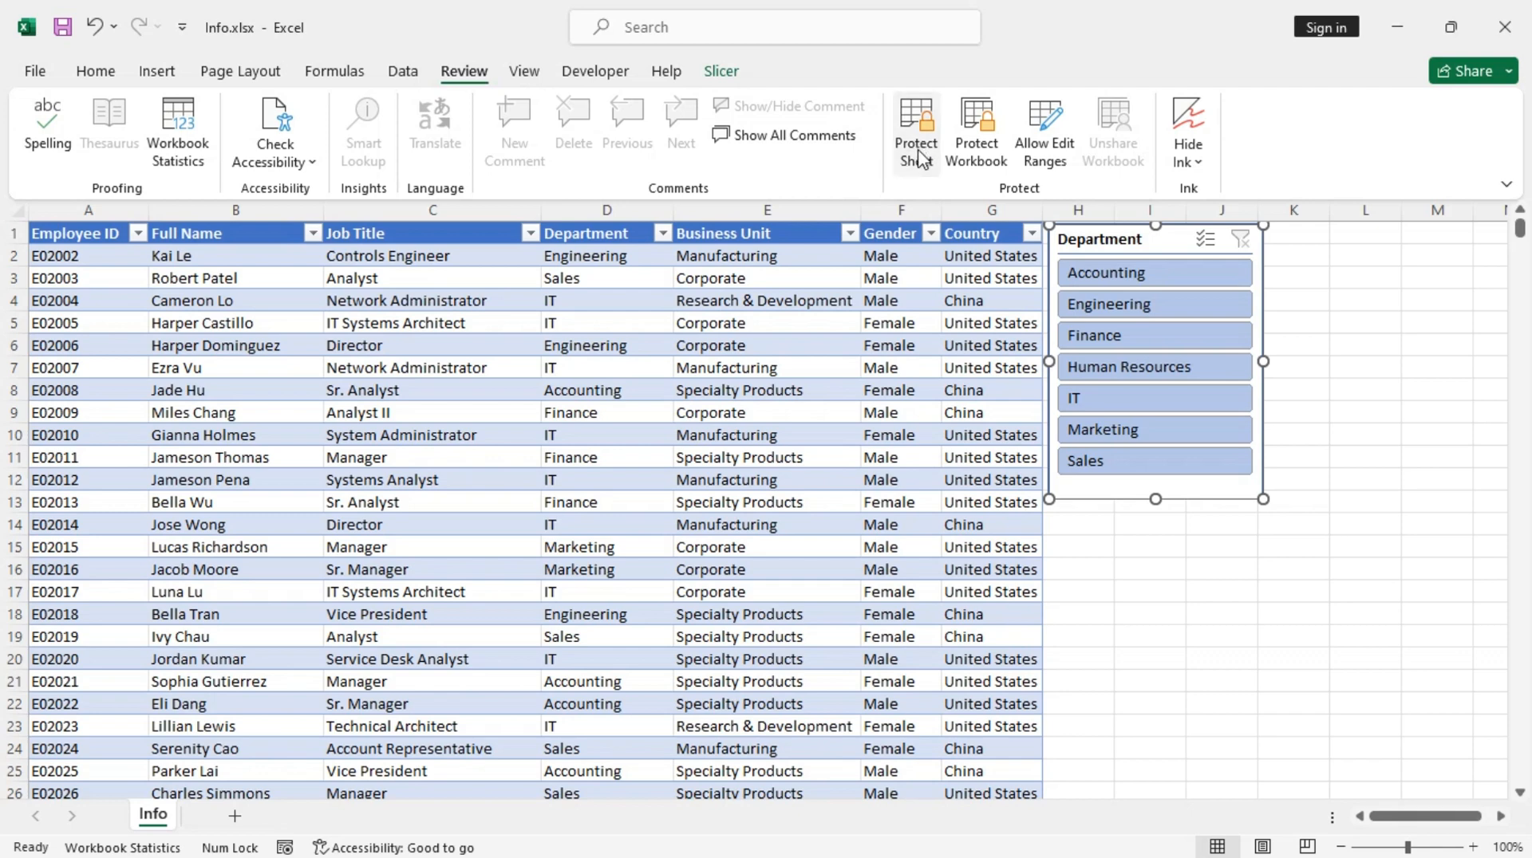
pyautogui.click(918, 144)
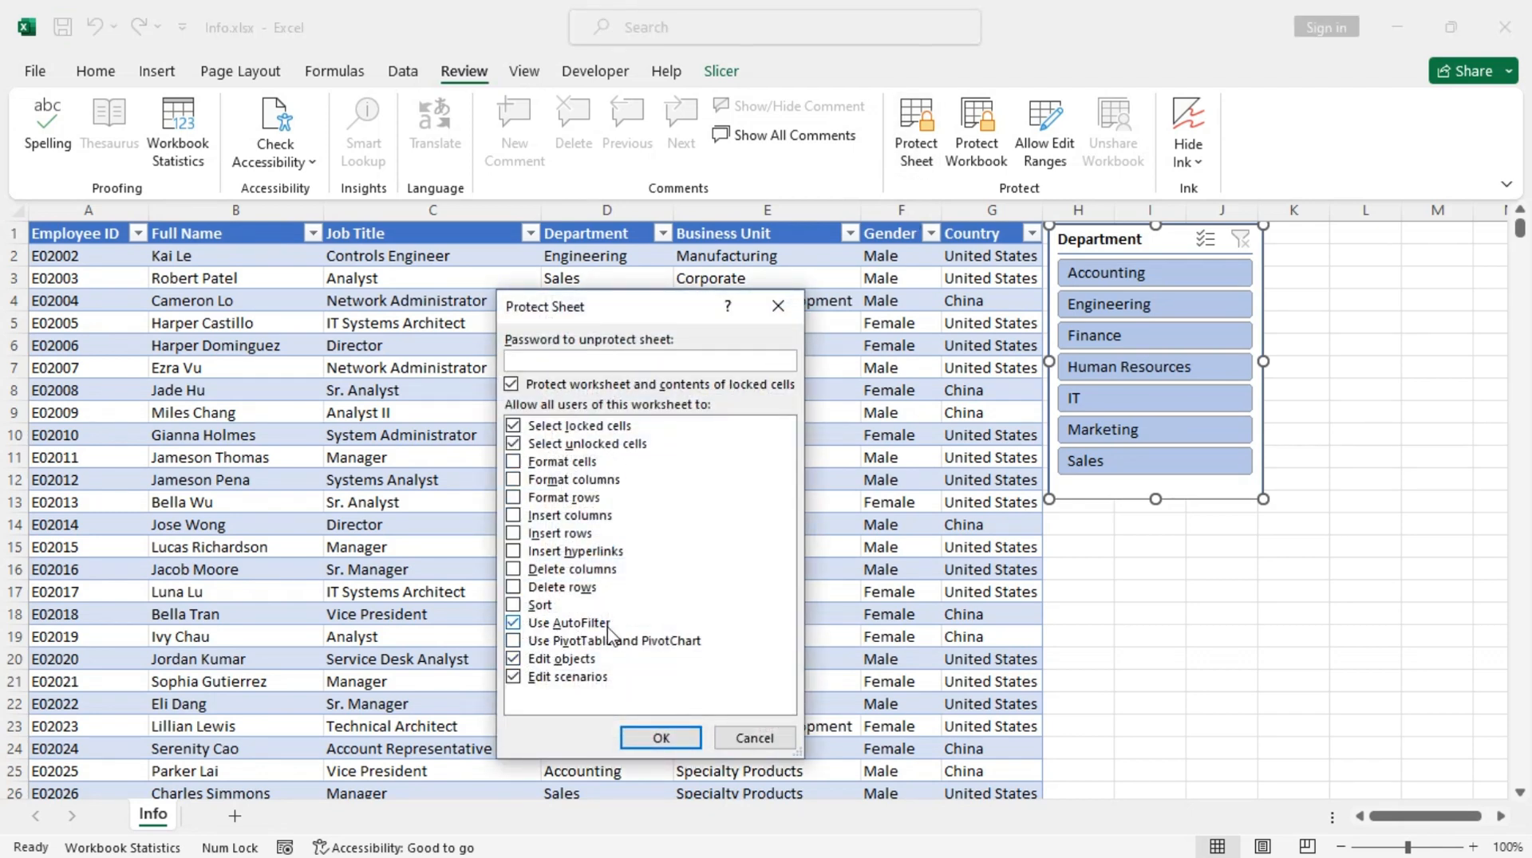
pyautogui.click(508, 661)
pyautogui.click(512, 677)
# Enter the sheet protection password and confirm it to protect the sheet.
pyautogui.click(597, 359)
pyautogui.write('•')
pyautogui.click(659, 738)
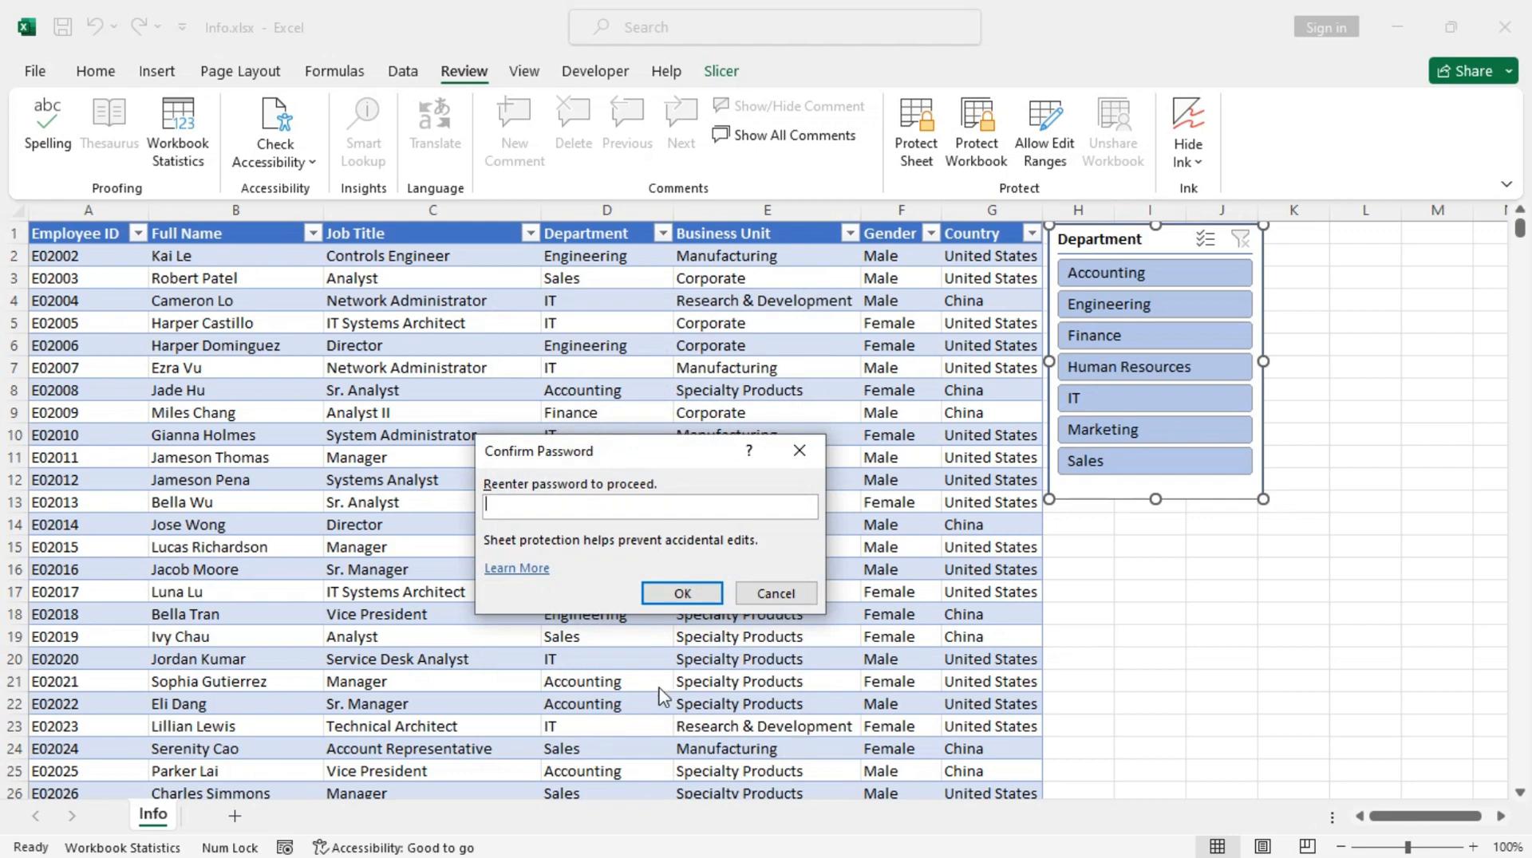
pyautogui.write('••')
pyautogui.press('BackSpace')
pyautogui.press('Return')
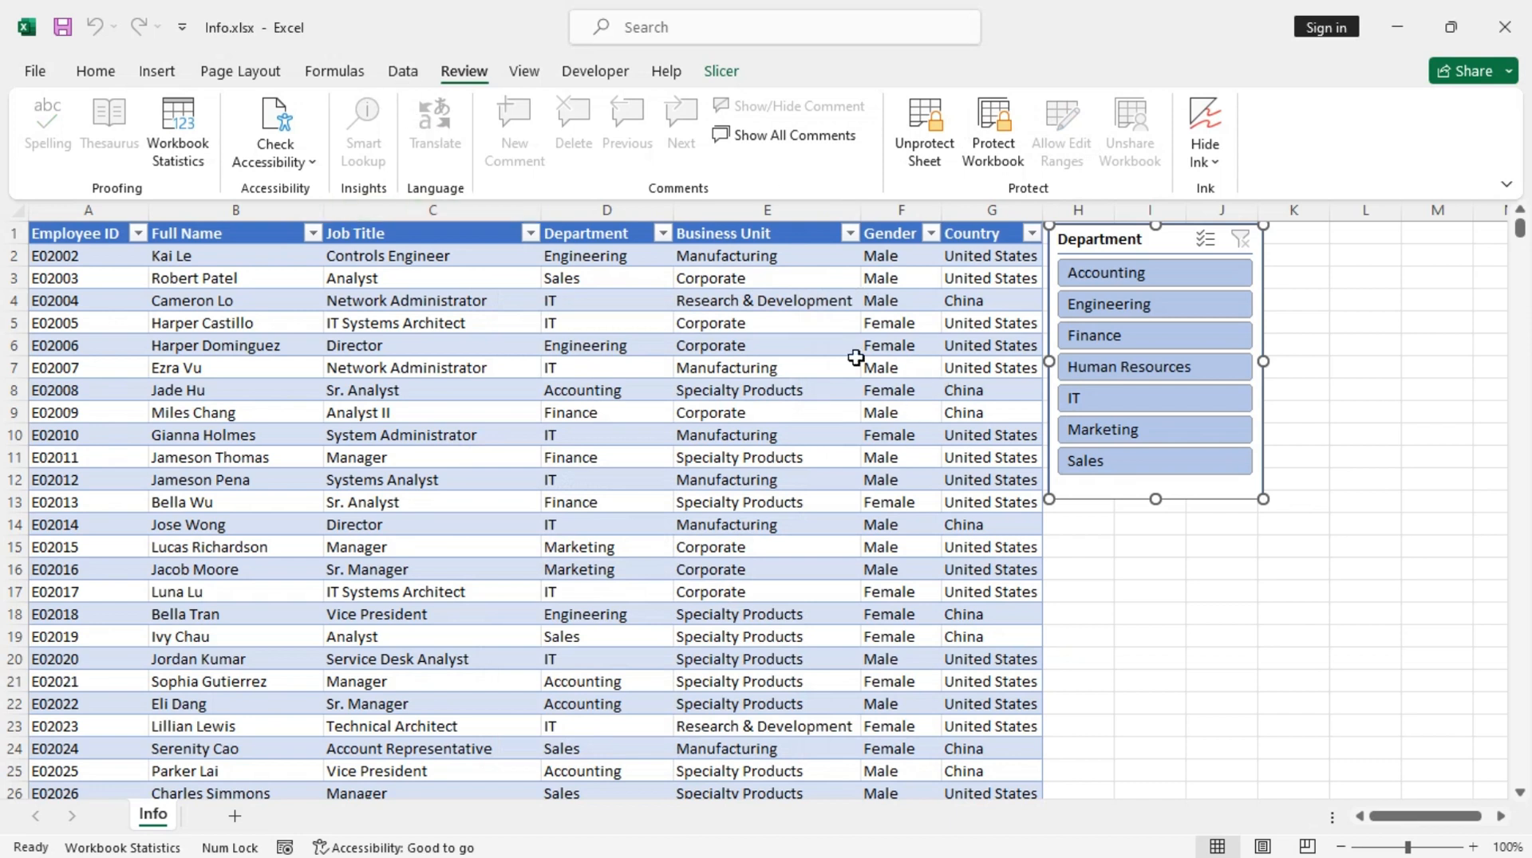
# Filter the protected table with the Department slicer by Engineering, Human Resources, Marketing and Accounting in turn.
pyautogui.click(1117, 592)
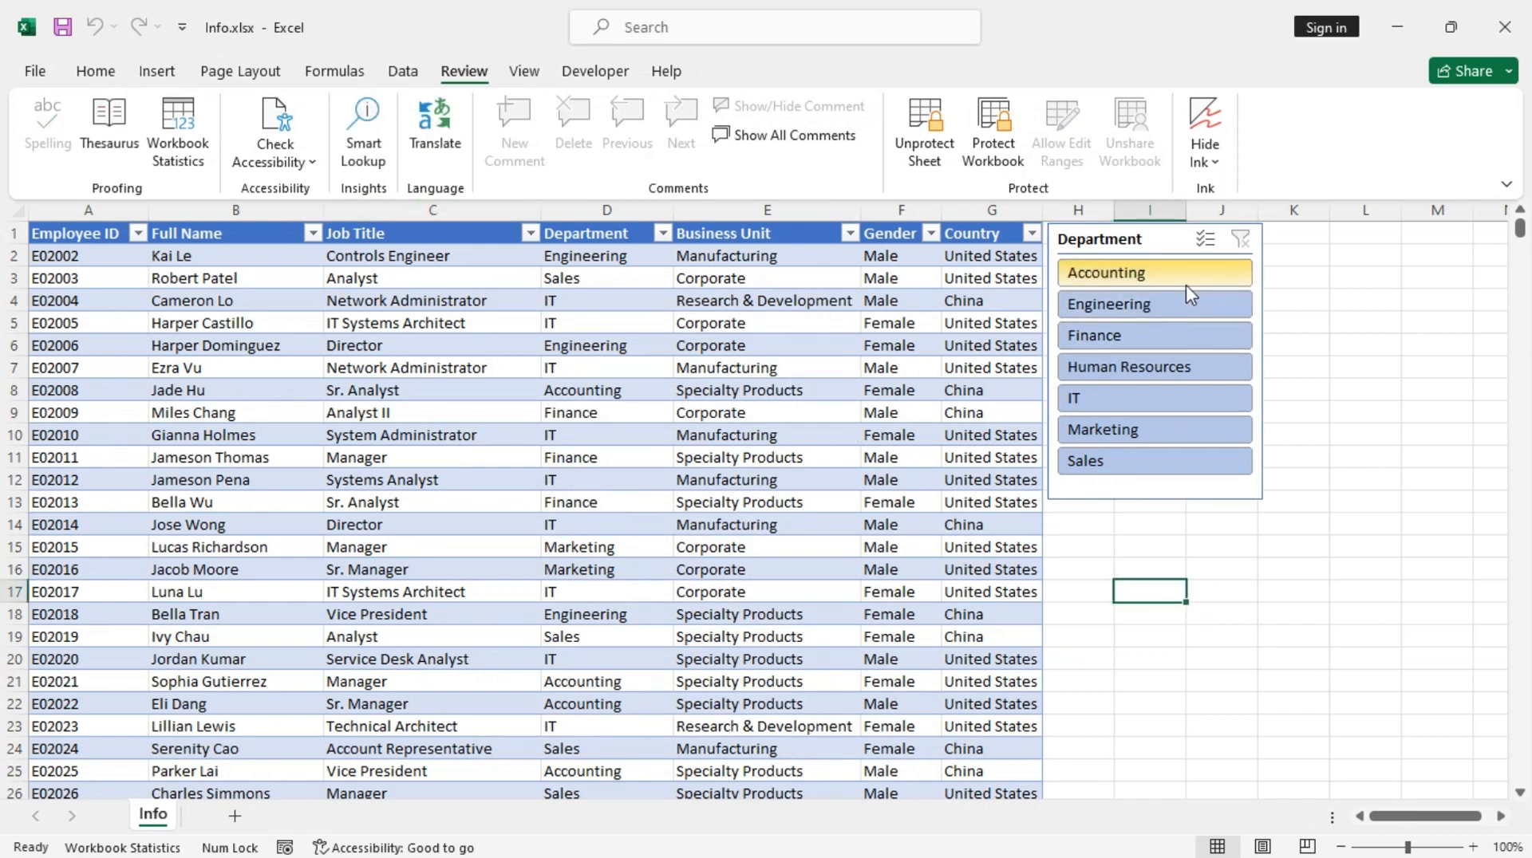
pyautogui.click(1161, 310)
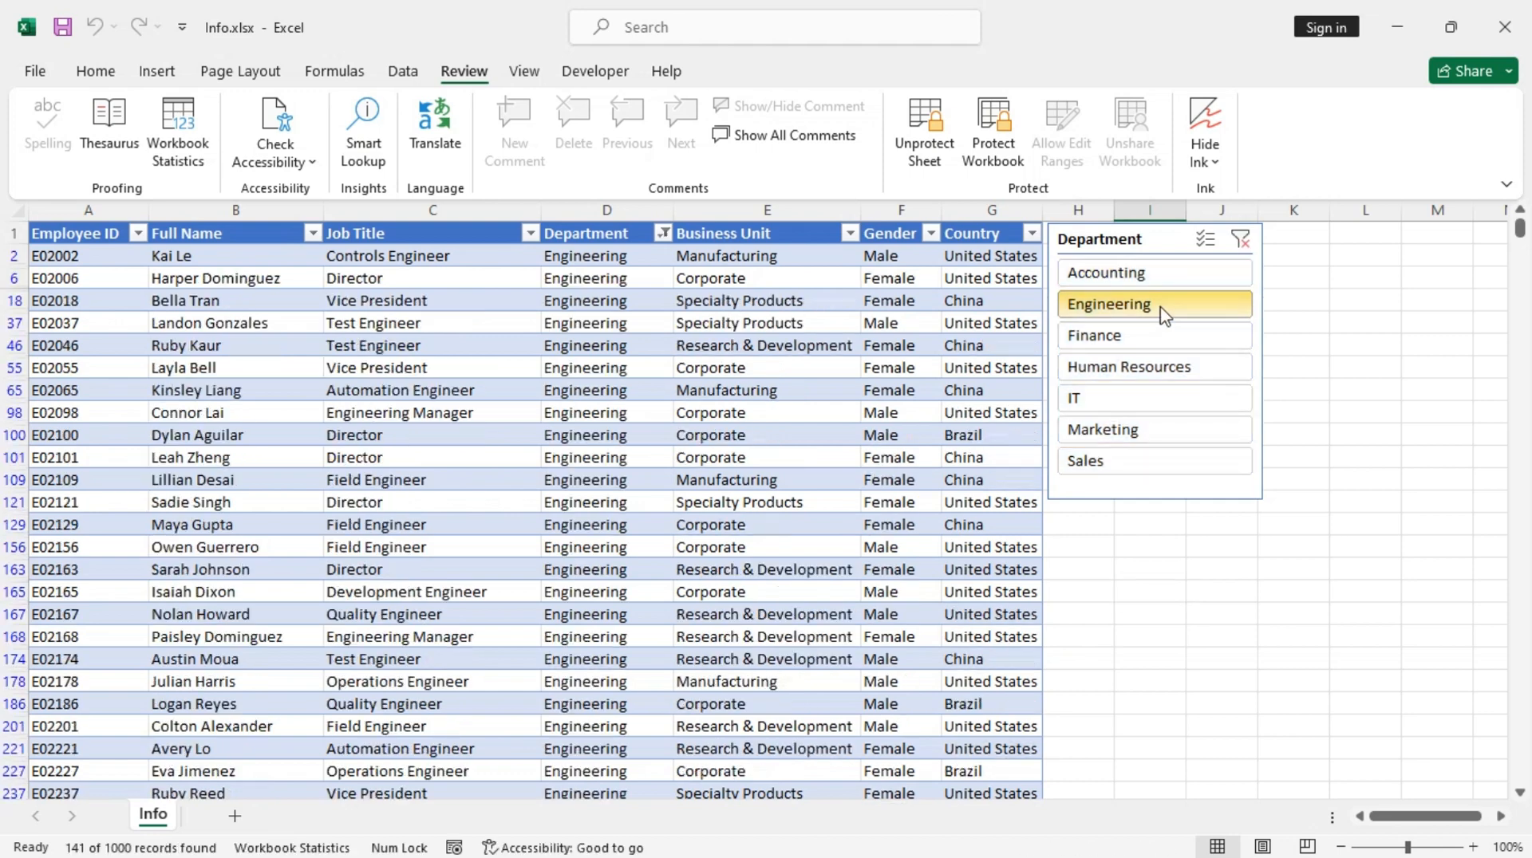
pyautogui.click(1161, 368)
pyautogui.click(1166, 437)
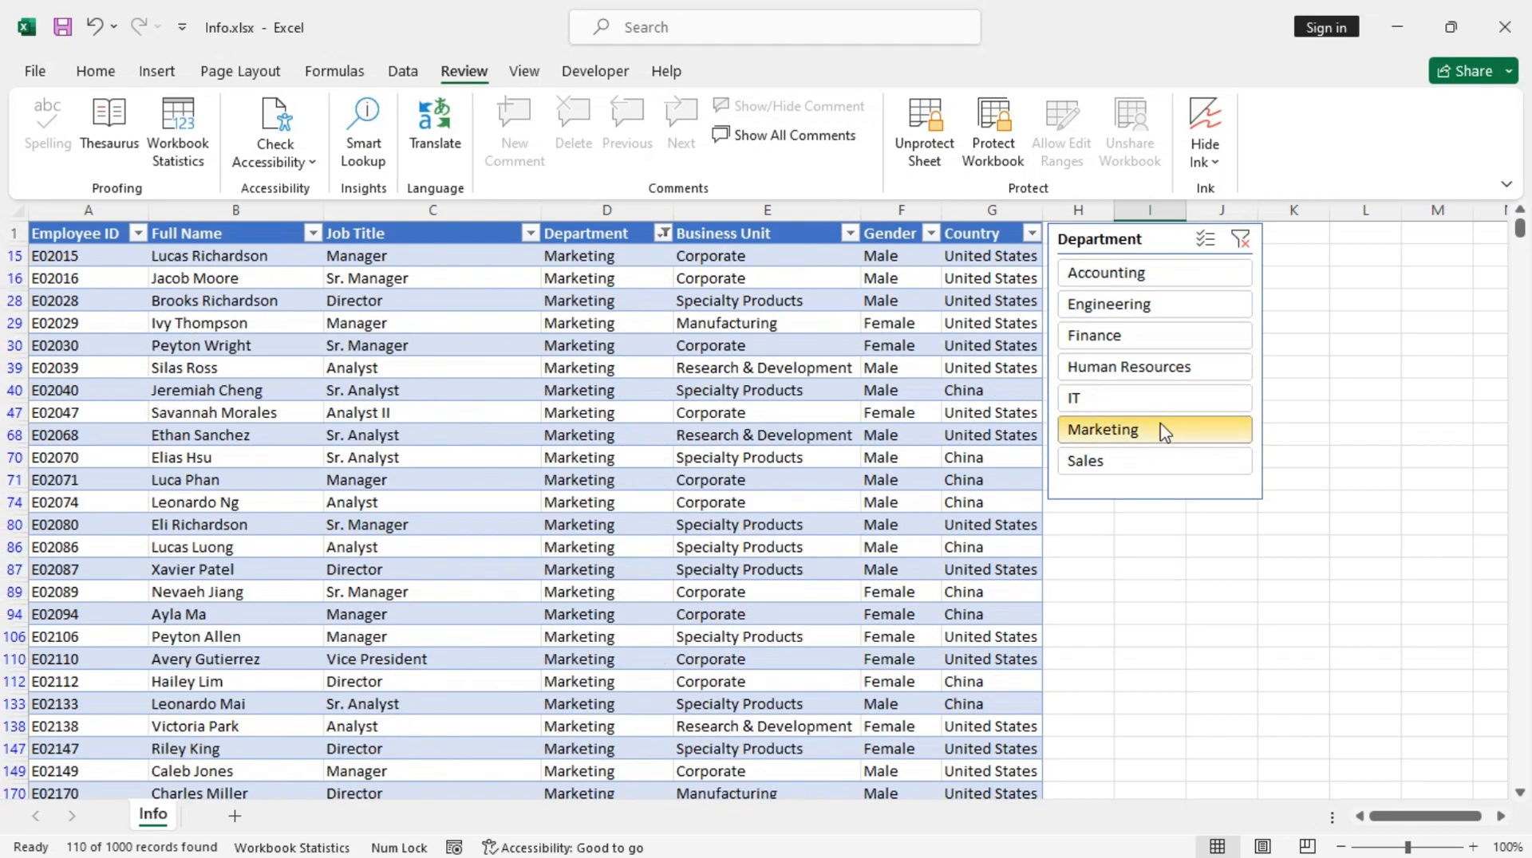
pyautogui.click(1141, 276)
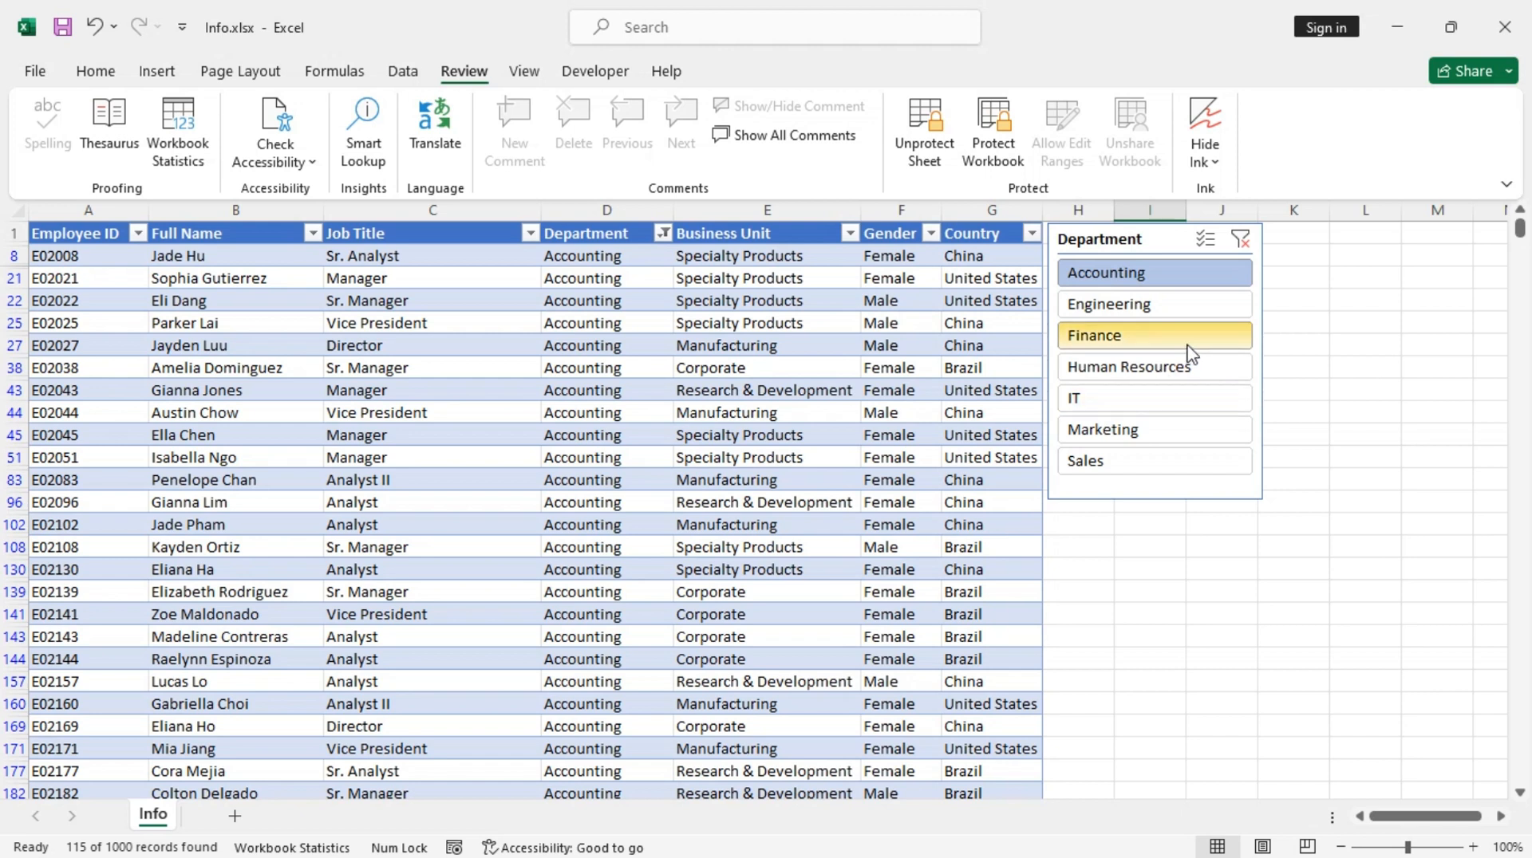
# Remove the Department slicer from the protected sheet and undo the removal.
pyautogui.rightClick(1152, 241)
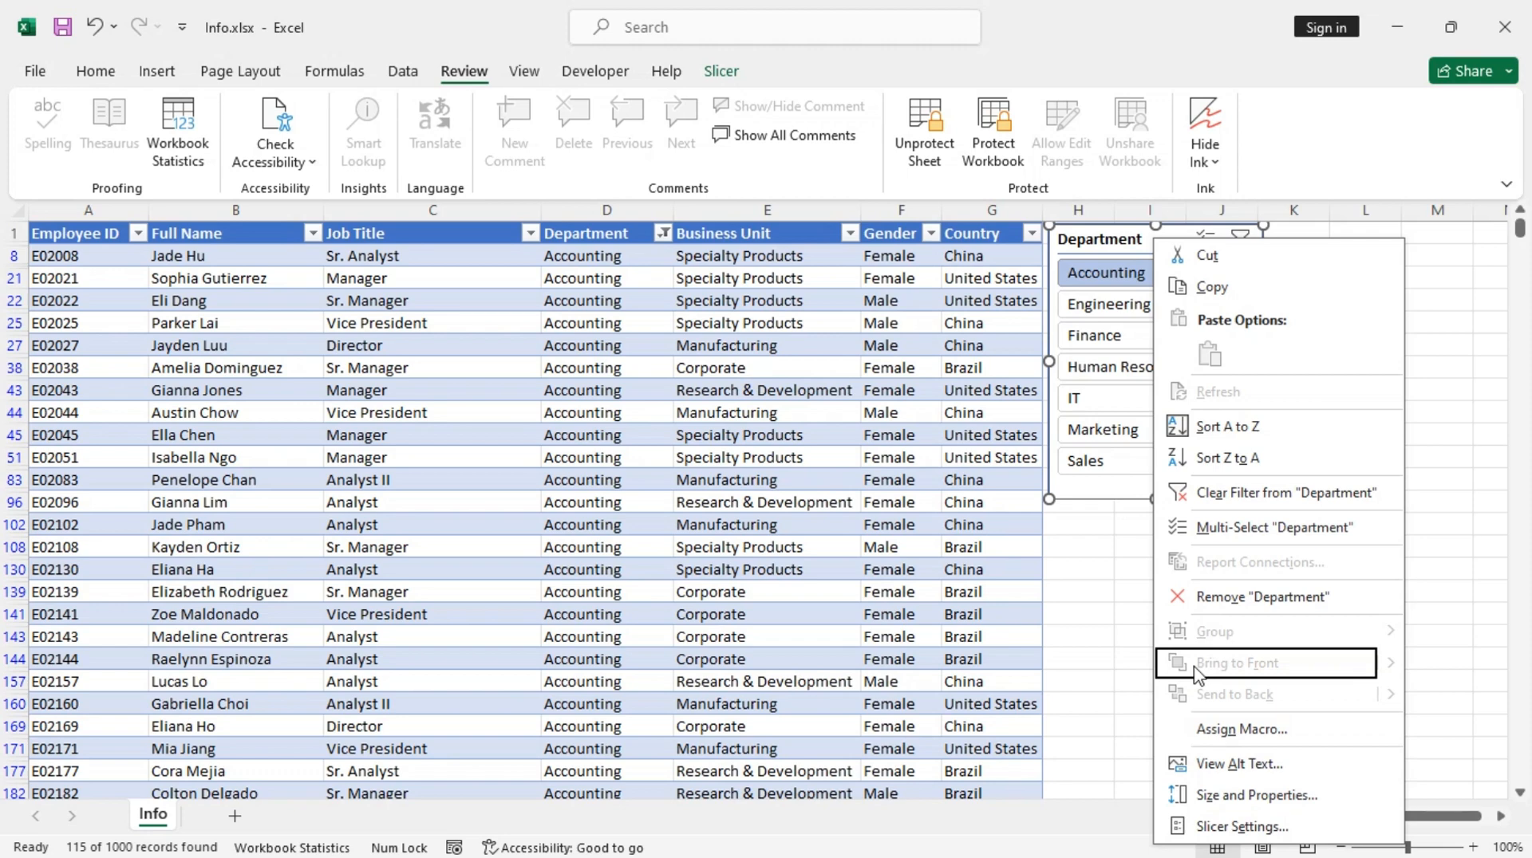
pyautogui.click(1102, 246)
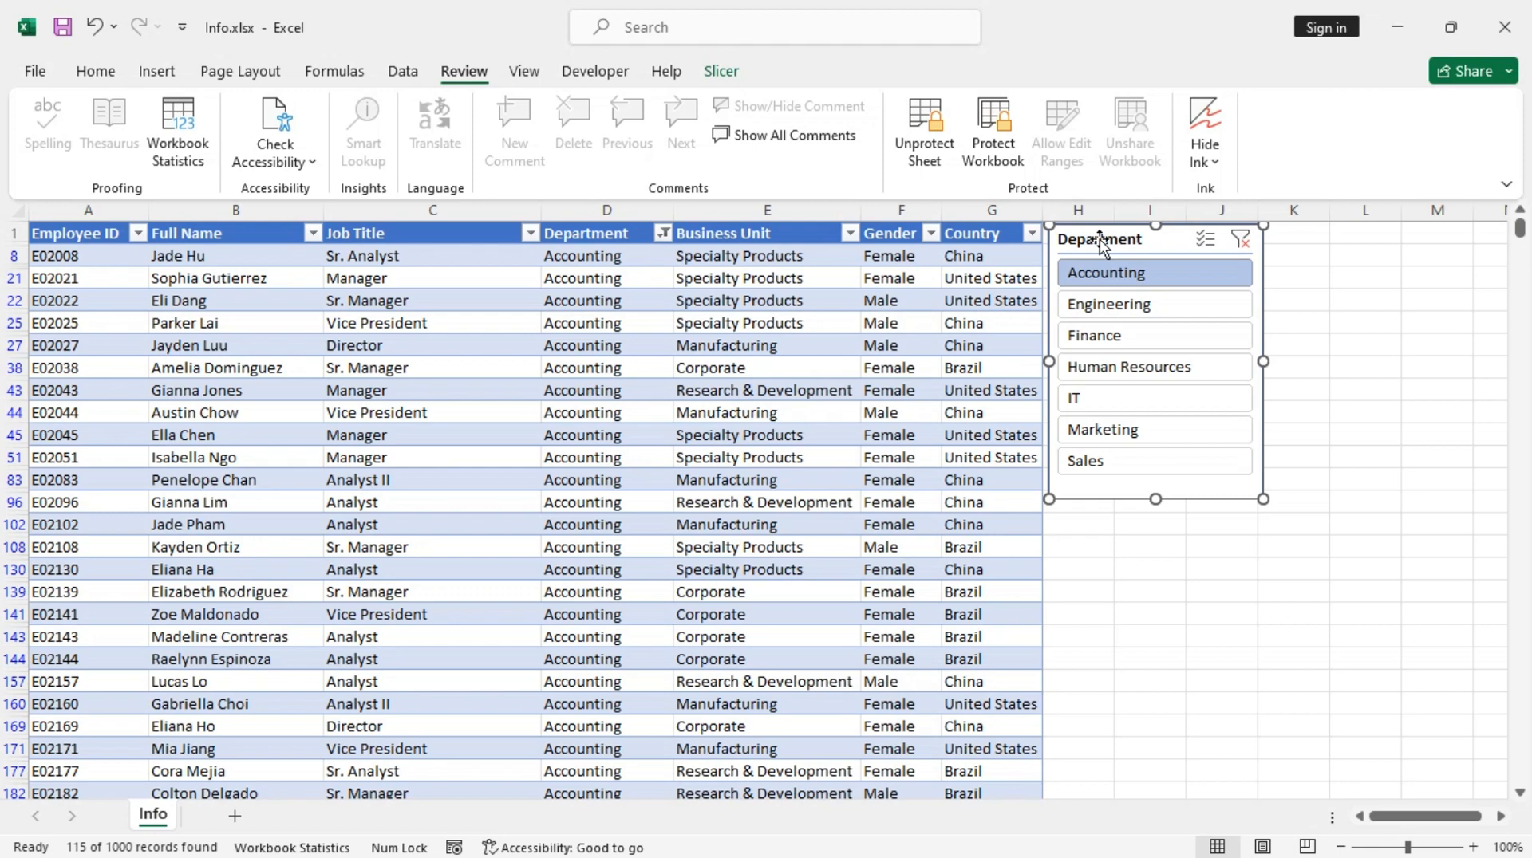
pyautogui.rightClick(1101, 246)
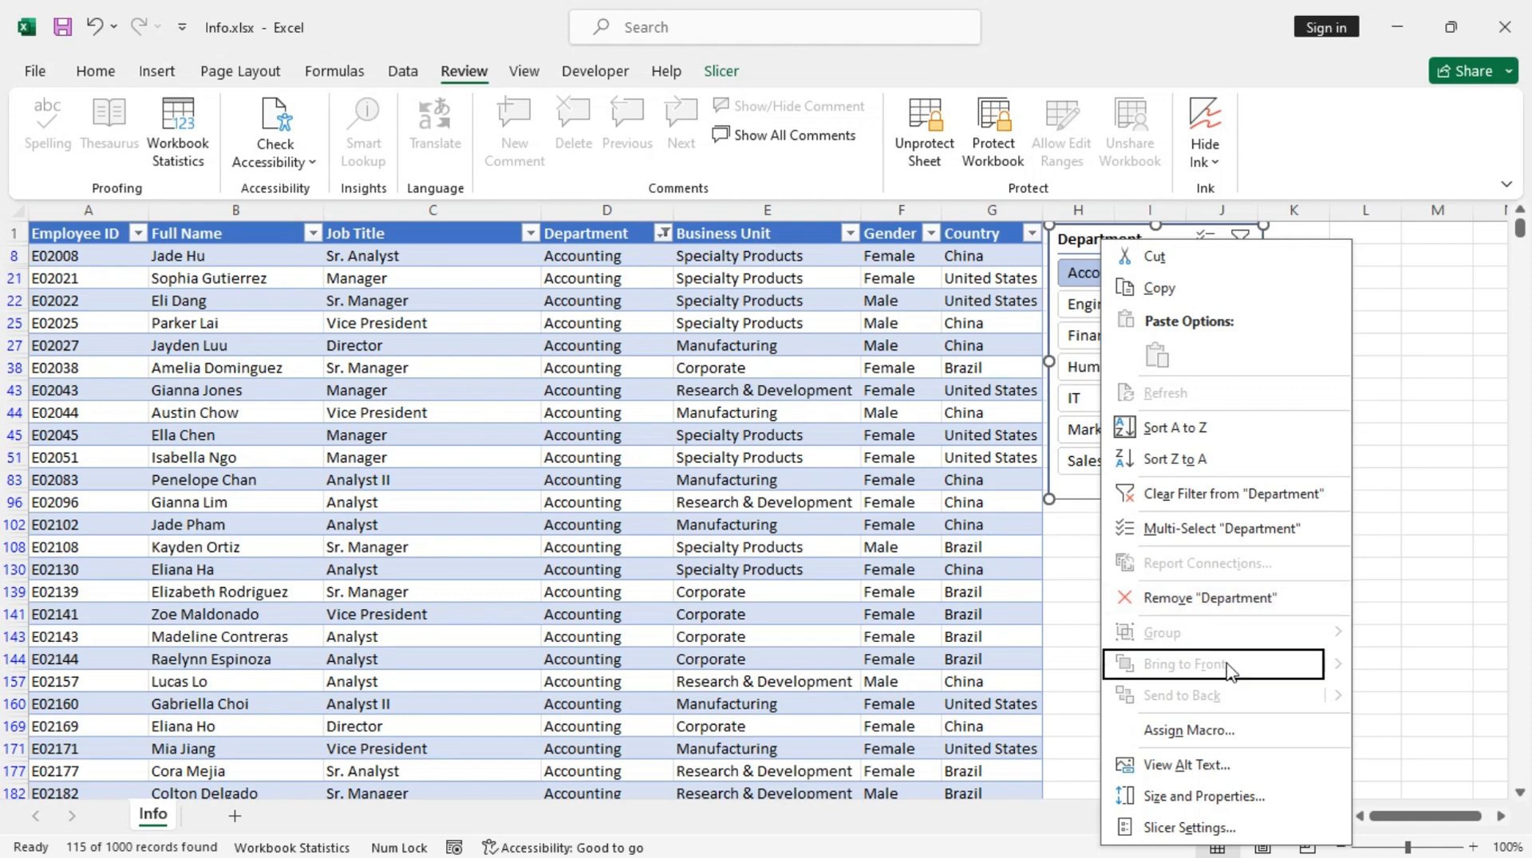
pyautogui.click(1234, 600)
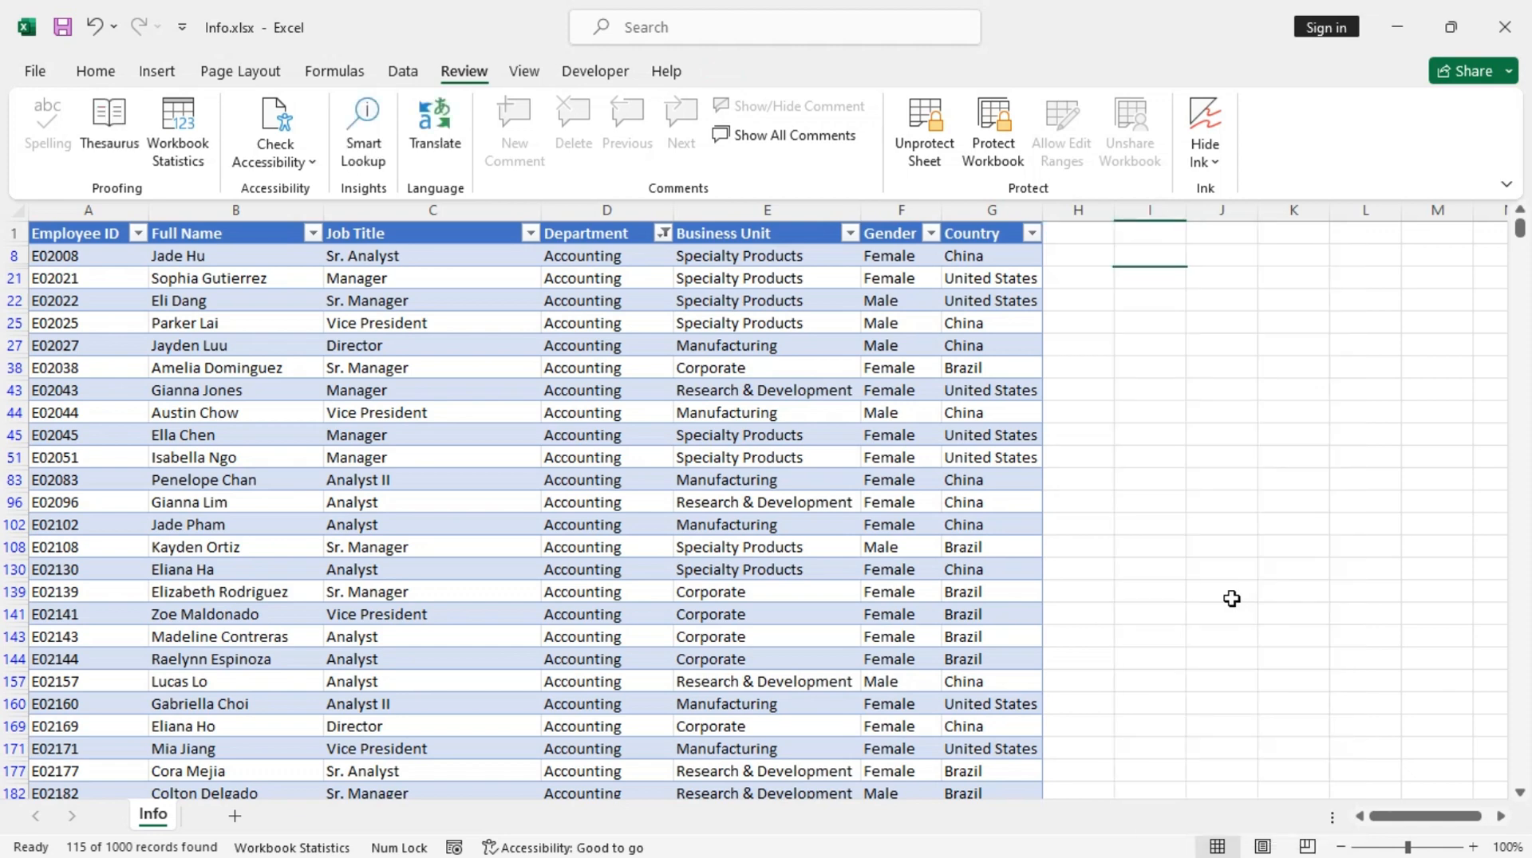
pyautogui.hotkey('ctrl', 'z')
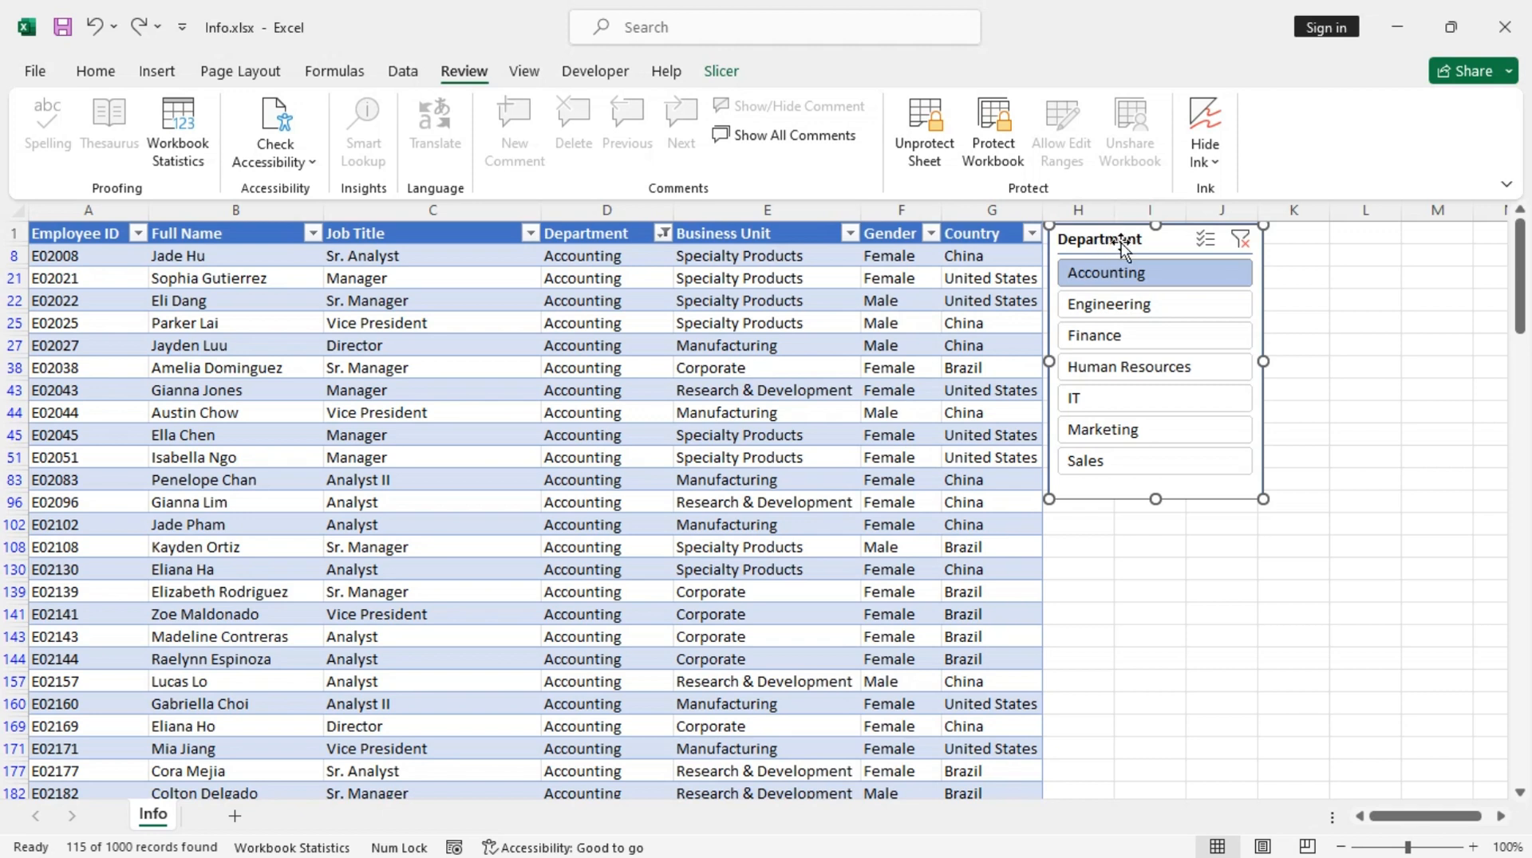
# Examine the available light and dark slicer styles and the sheet's object list in the Selection pane.
pyautogui.click(722, 72)
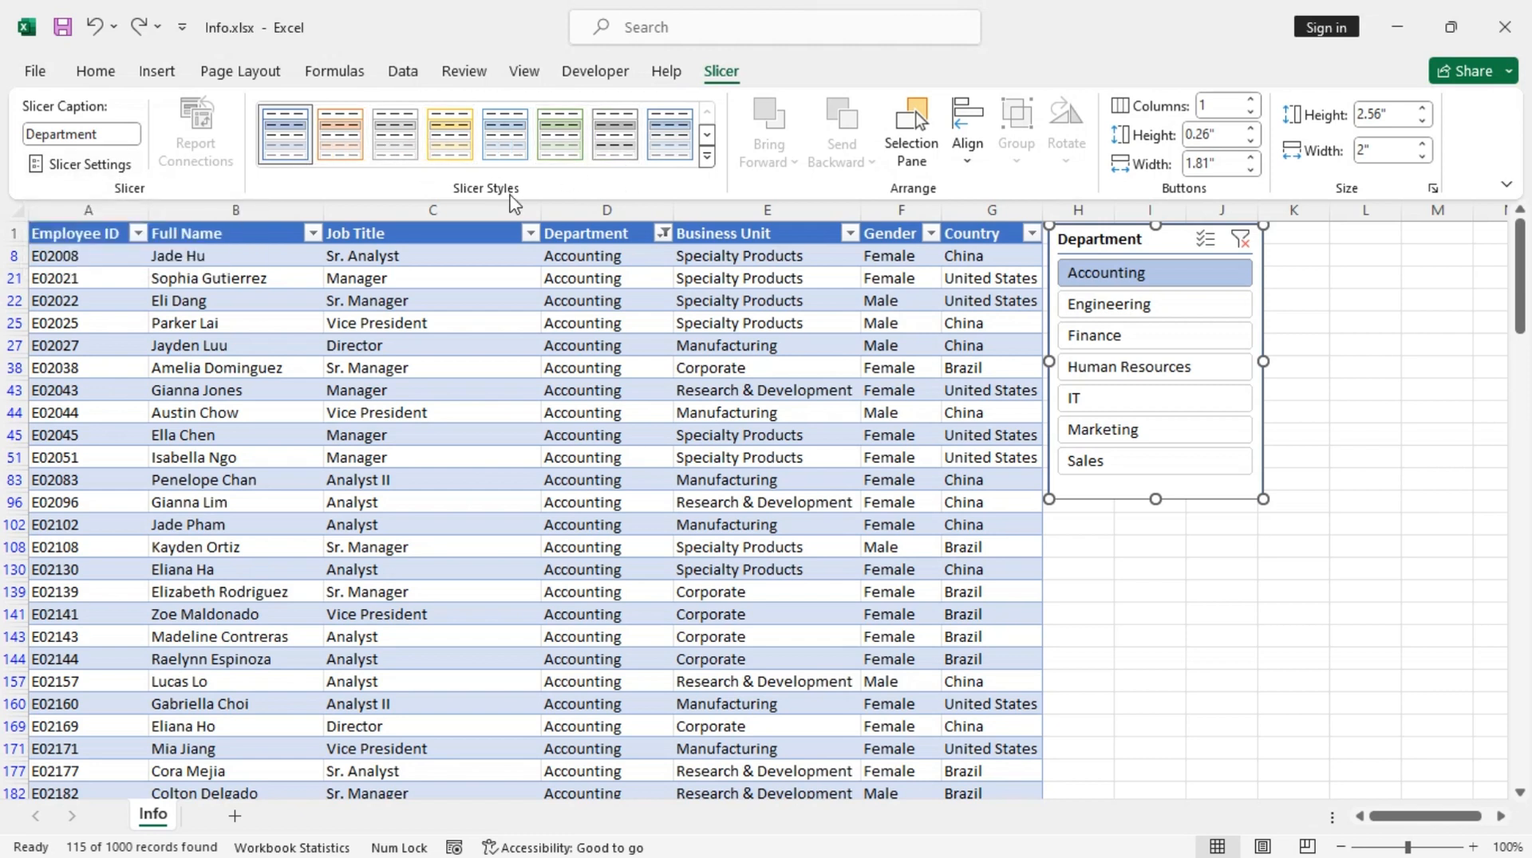
pyautogui.click(706, 156)
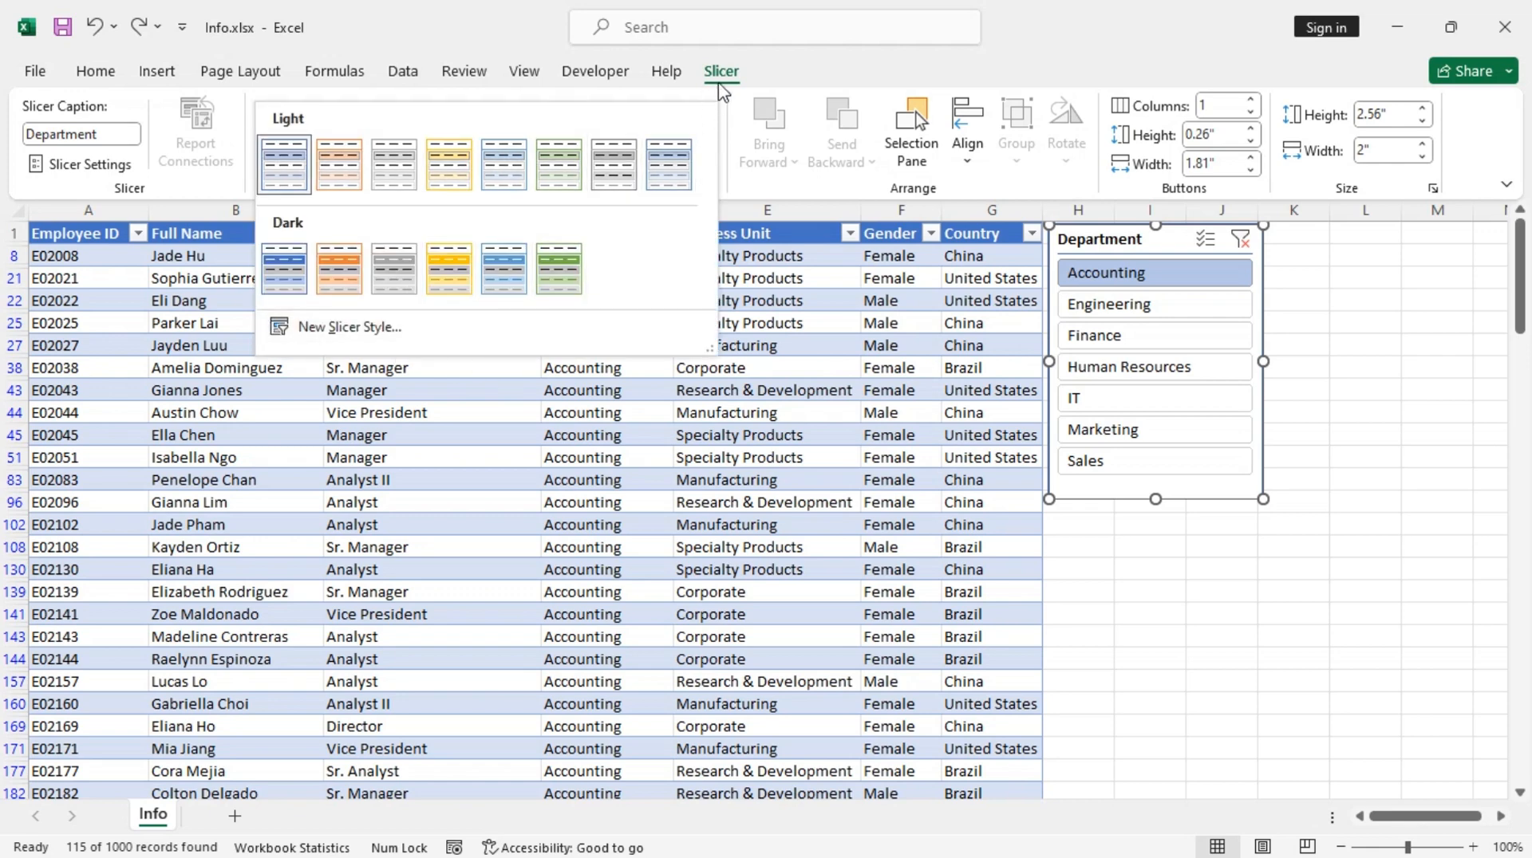
pyautogui.click(769, 72)
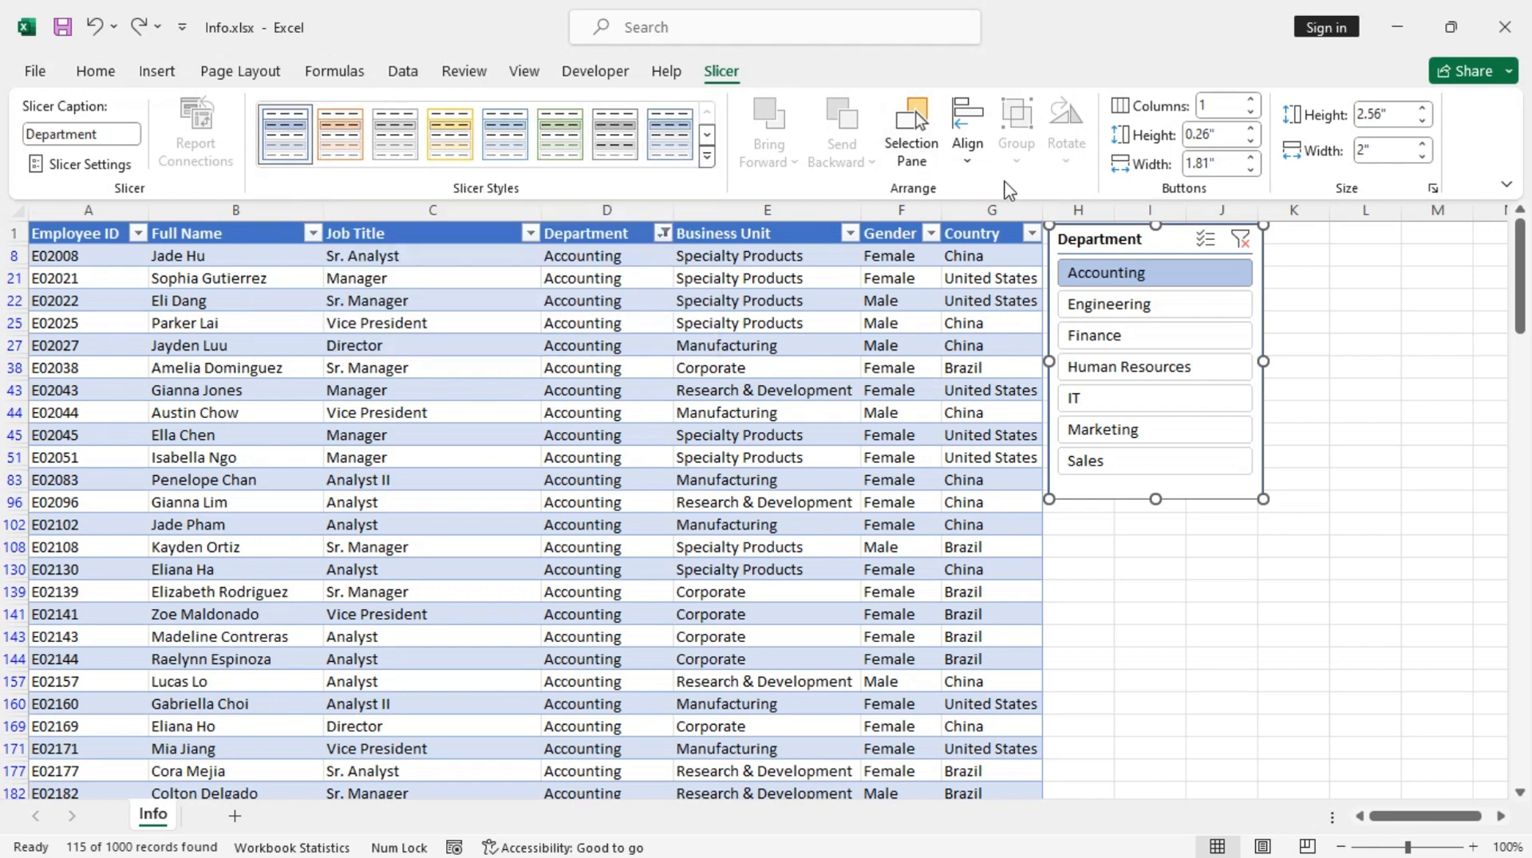
pyautogui.click(922, 154)
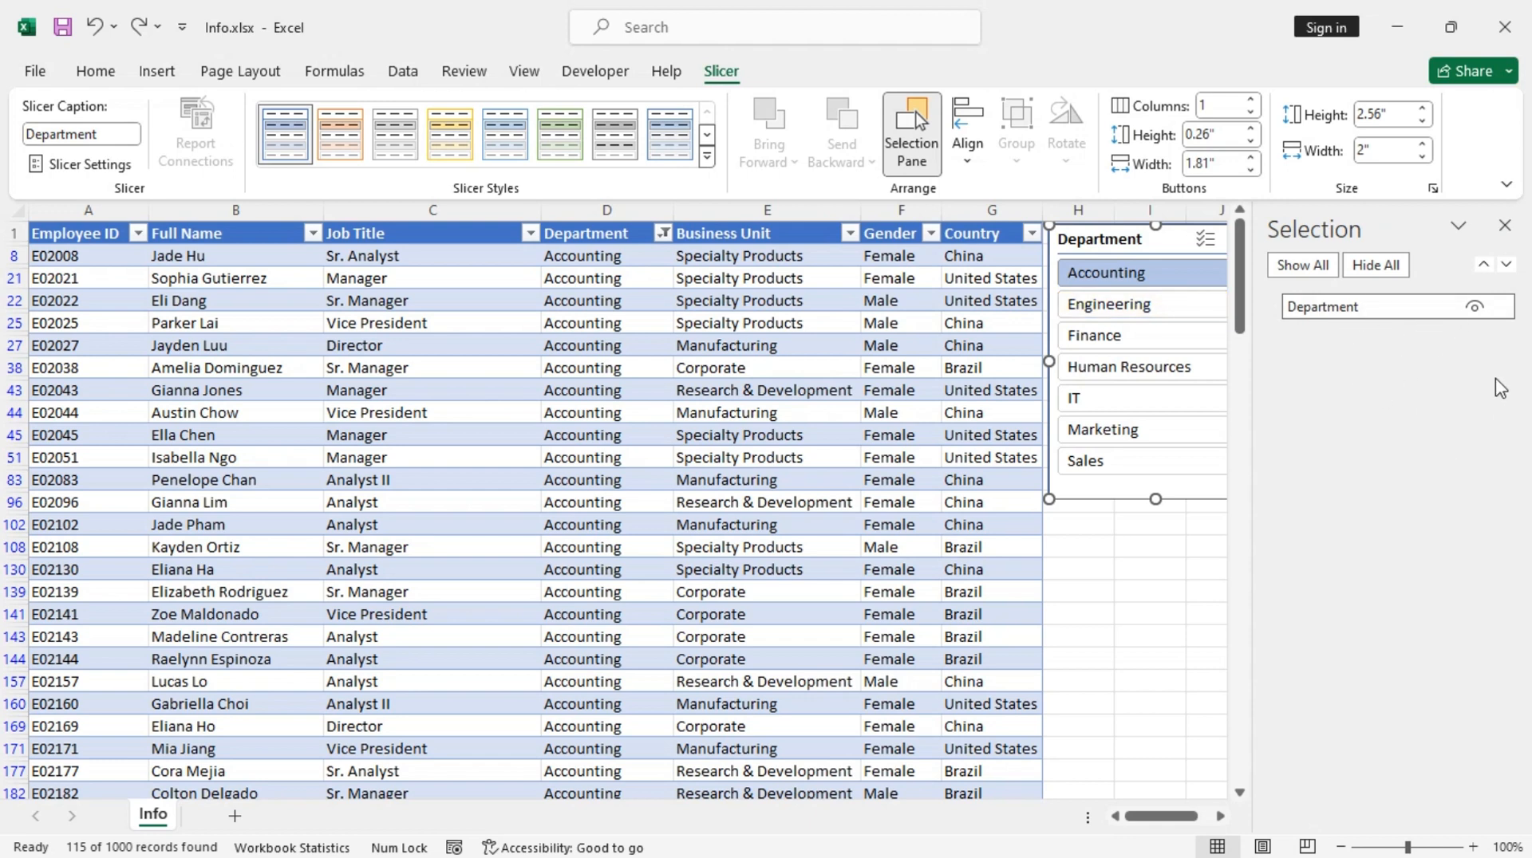
pyautogui.click(1507, 228)
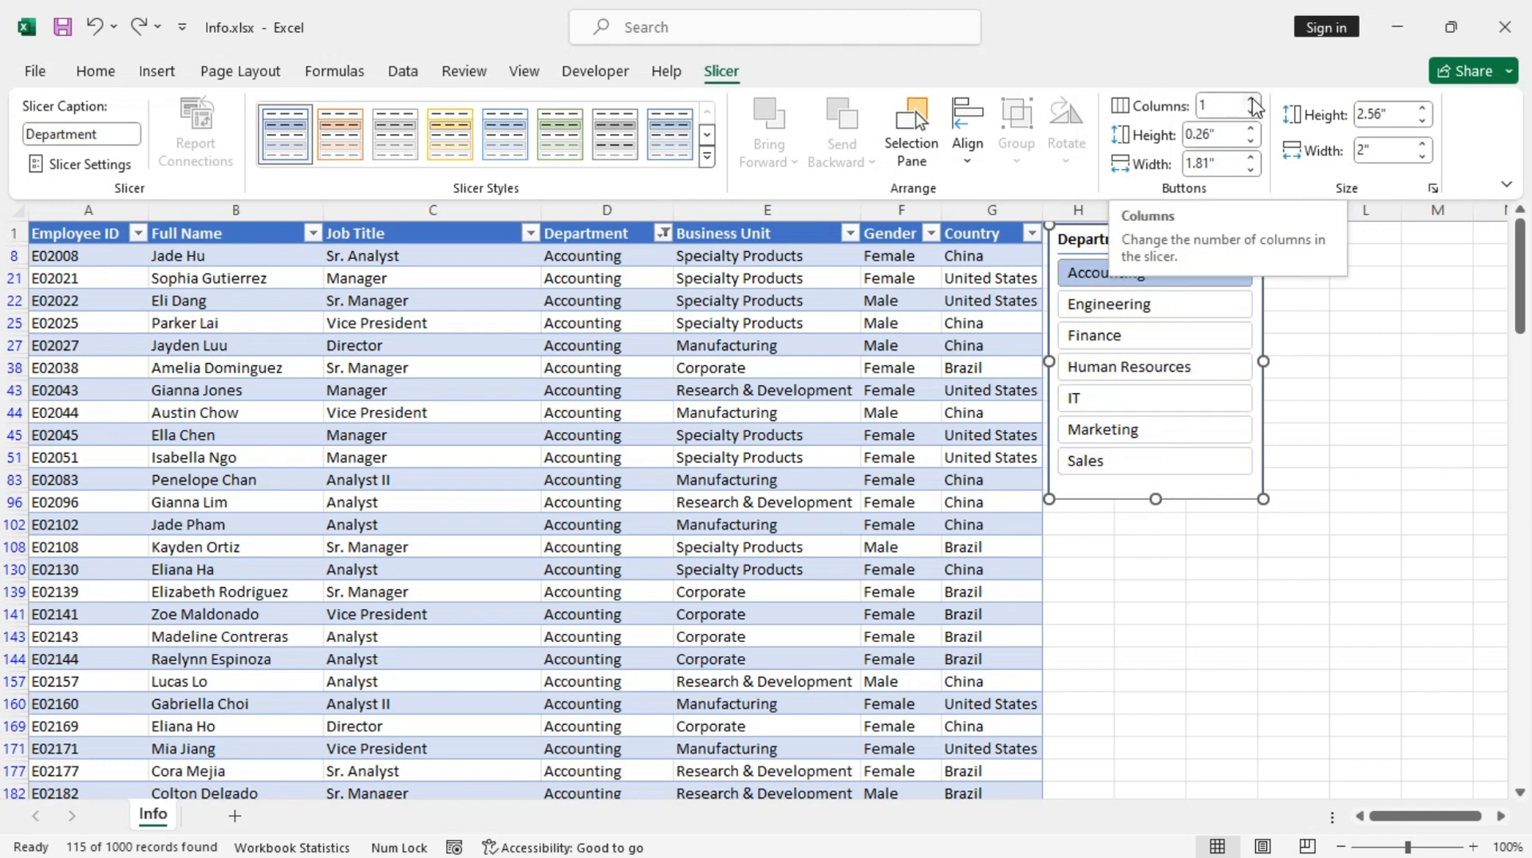
# Try the Department slicer with two columns at 3" wide and with three columns, and return it to one column.
pyautogui.click(1252, 100)
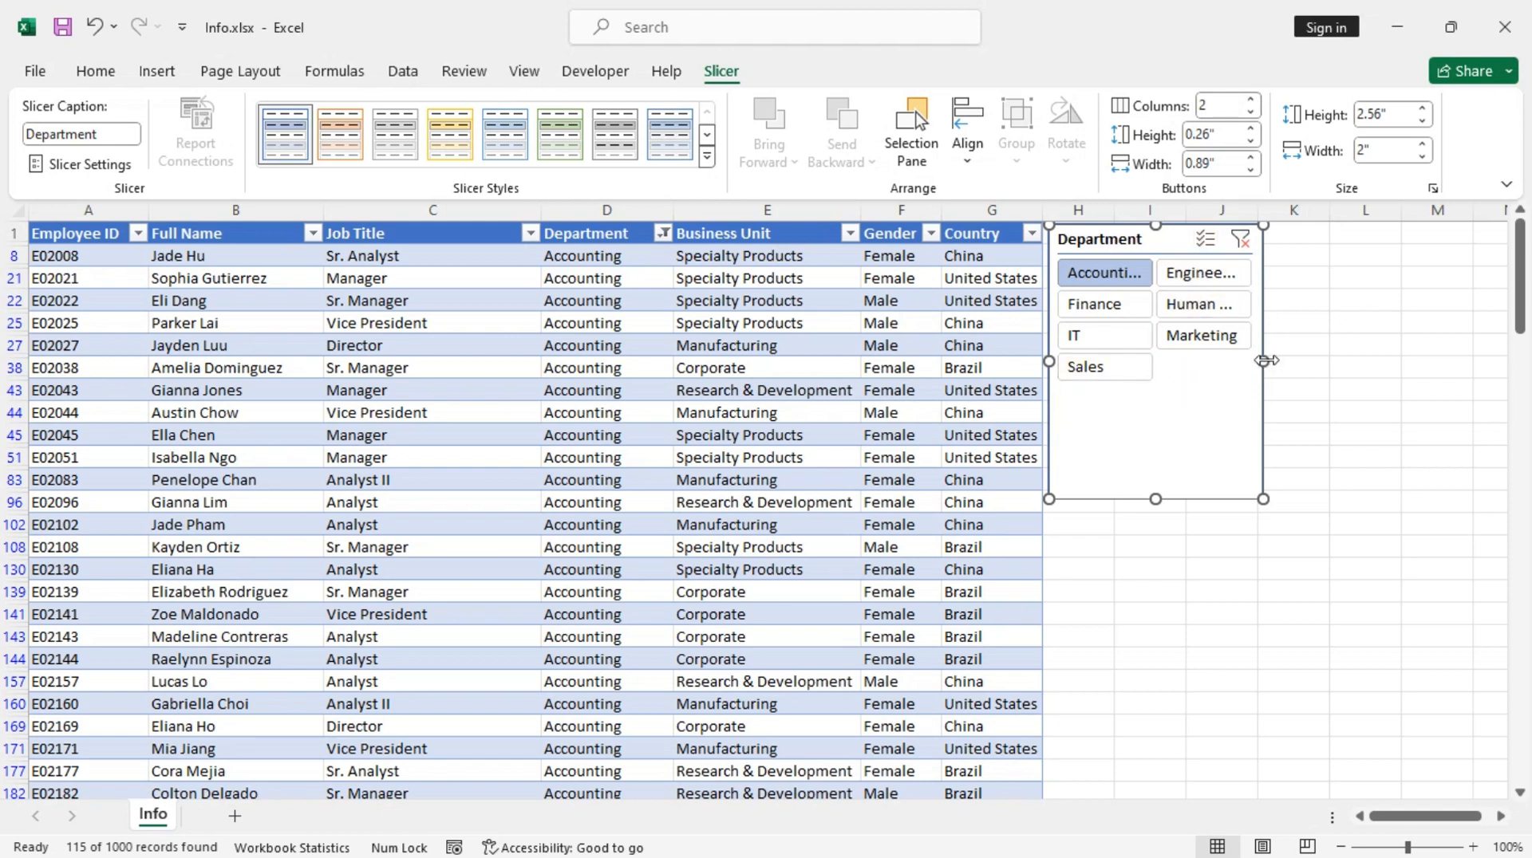
pyautogui.moveTo(1262, 362); pyautogui.dragTo(1370, 359)
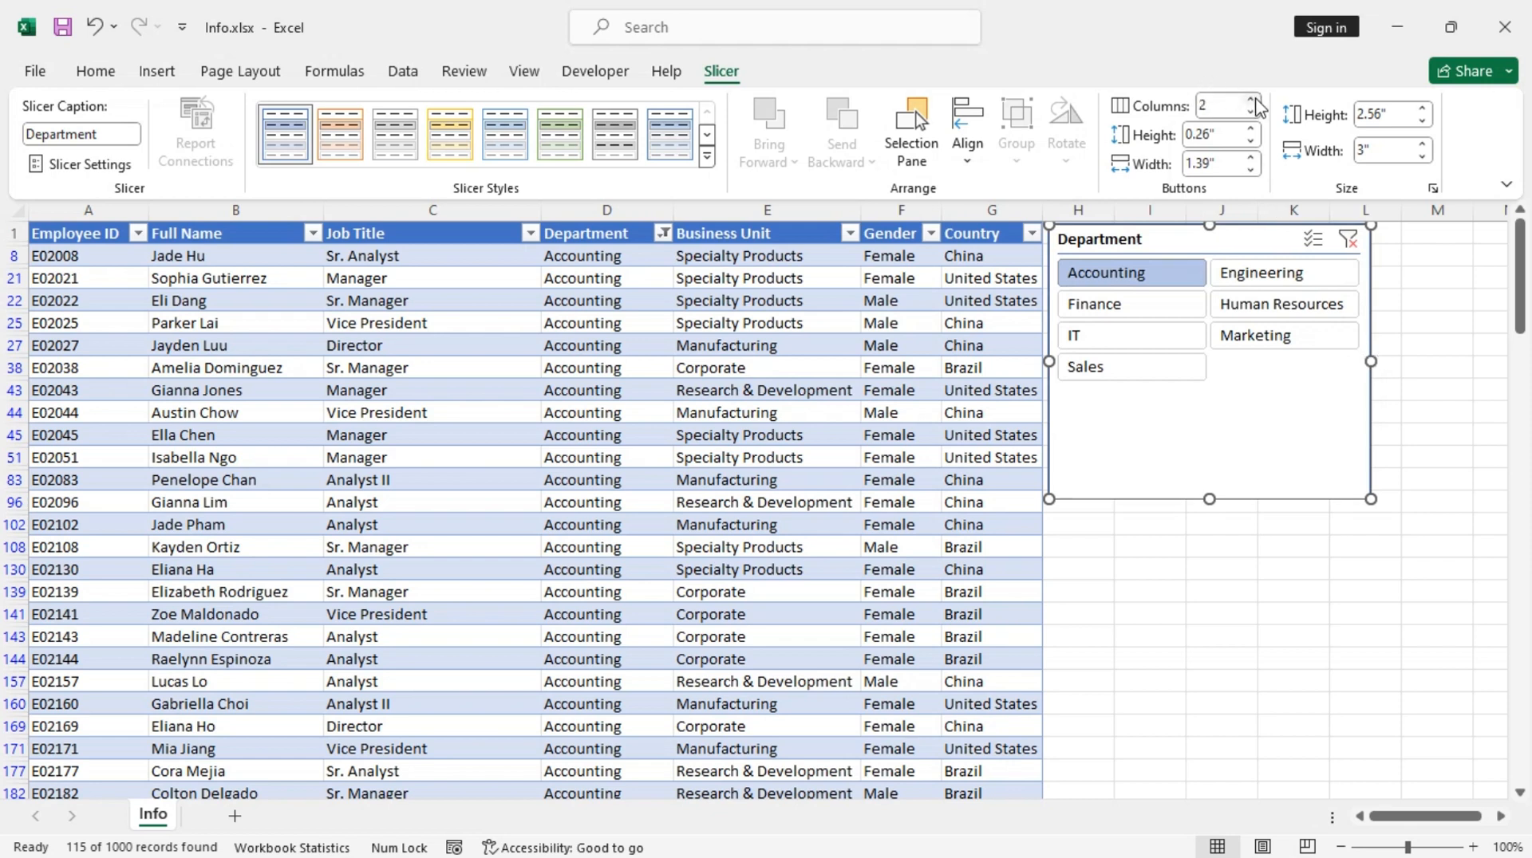
pyautogui.click(1251, 100)
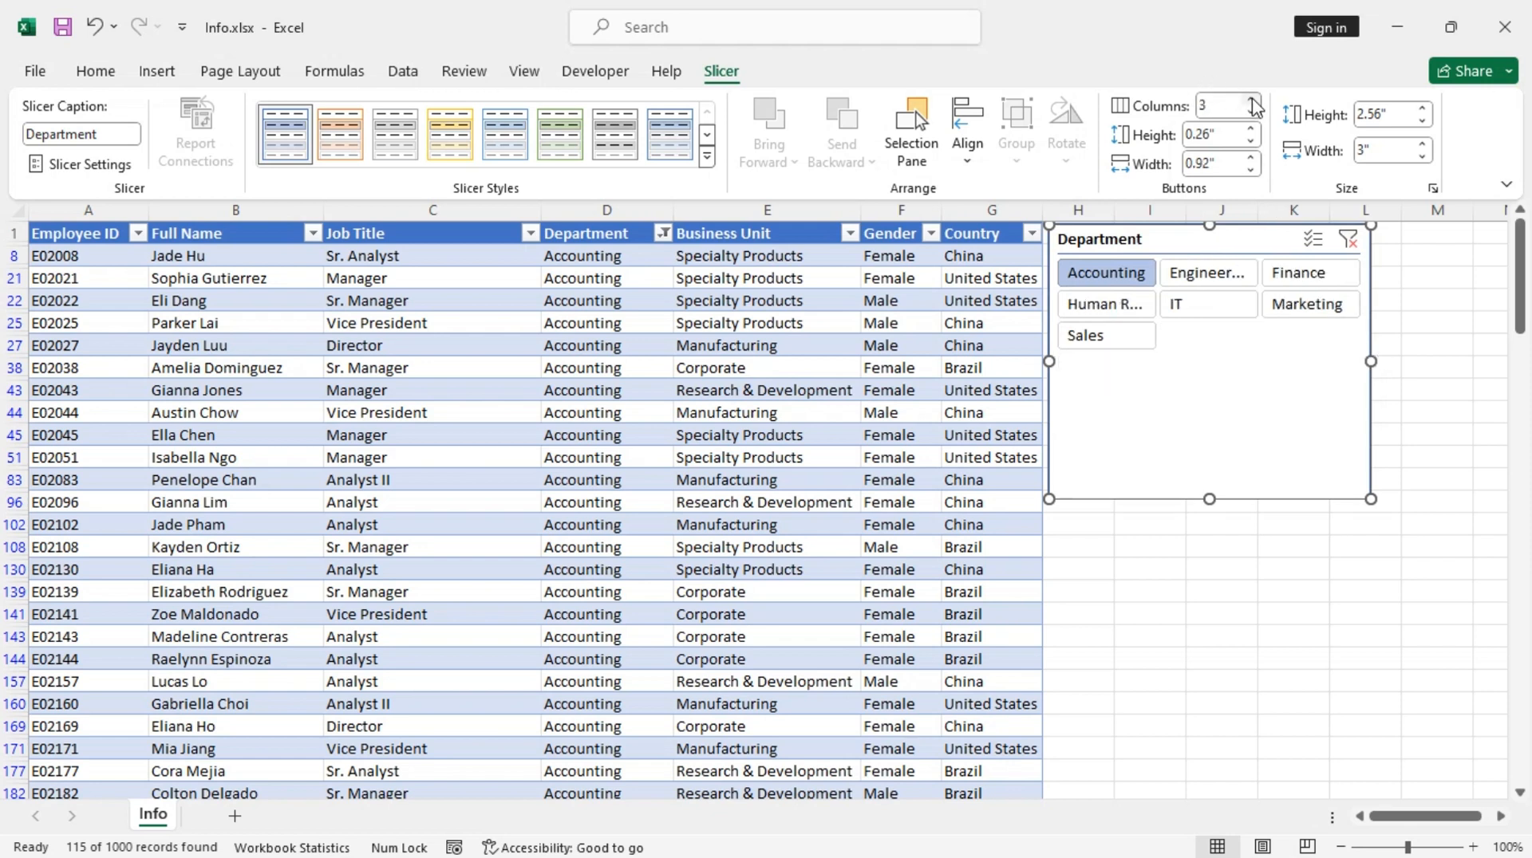
pyautogui.click(1251, 112)
pyautogui.click(1251, 112)
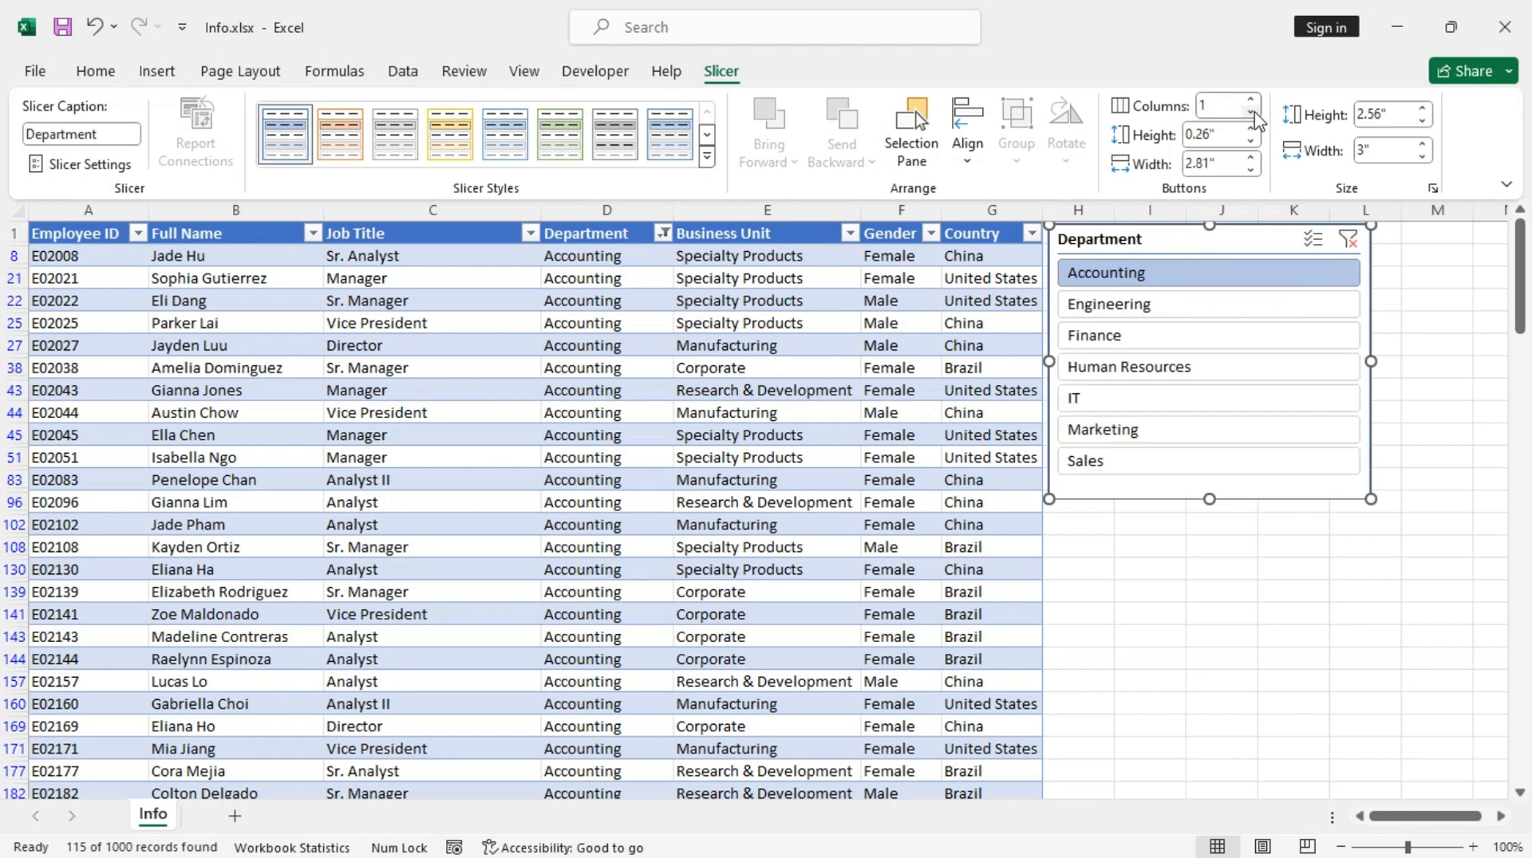
# Narrow the Department slicer to about 1.58" wide and clear its filter.
pyautogui.moveTo(1370, 364); pyautogui.dragTo(1218, 365)
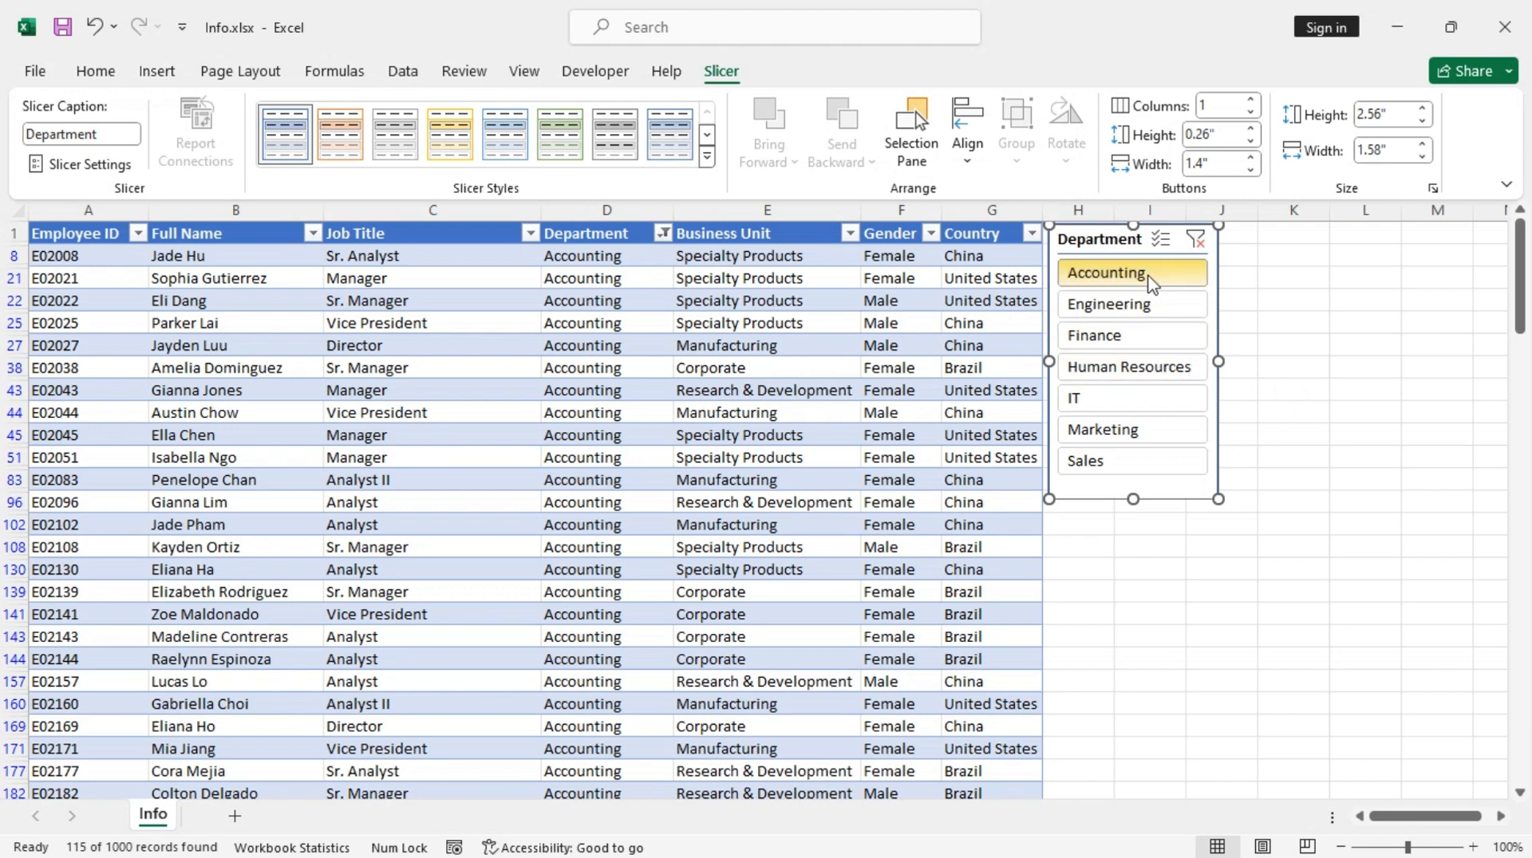
pyautogui.click(1195, 243)
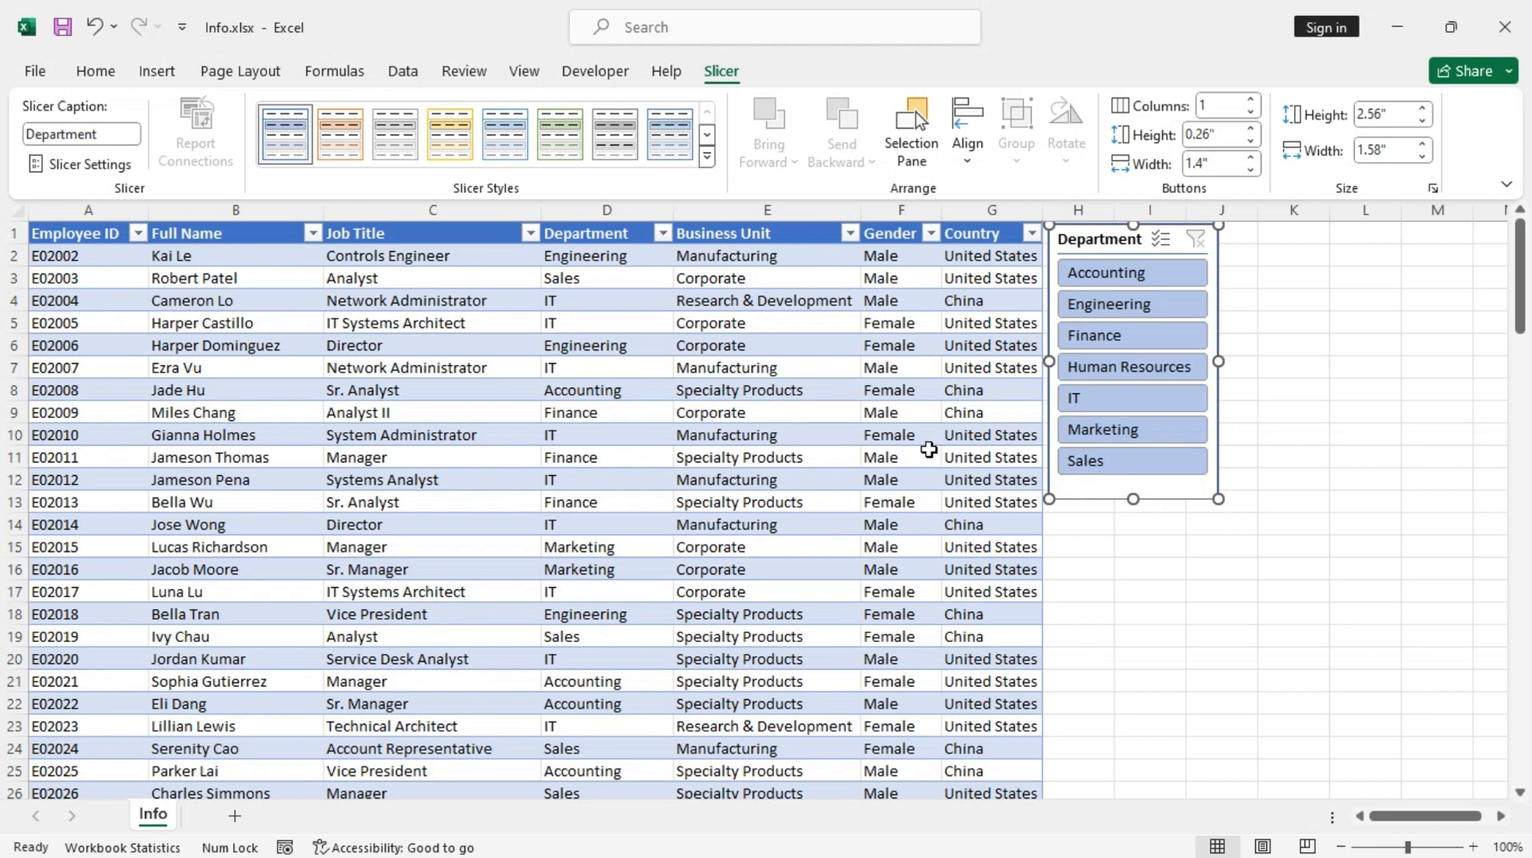
# Unprotect the sheet with its password so that slicers can be inserted for the table.
pyautogui.click(452, 385)
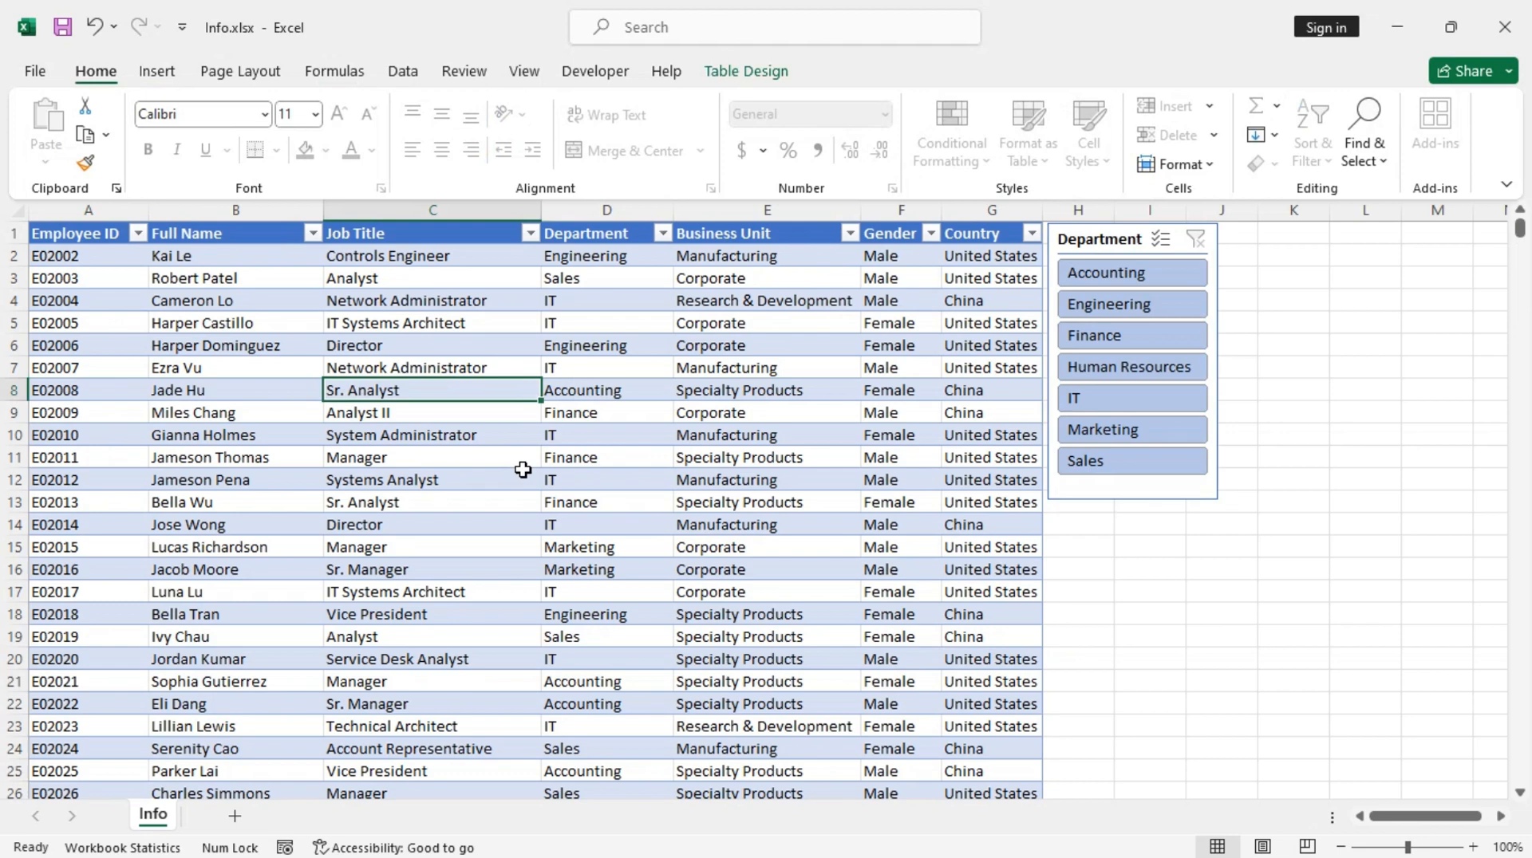
pyautogui.click(157, 71)
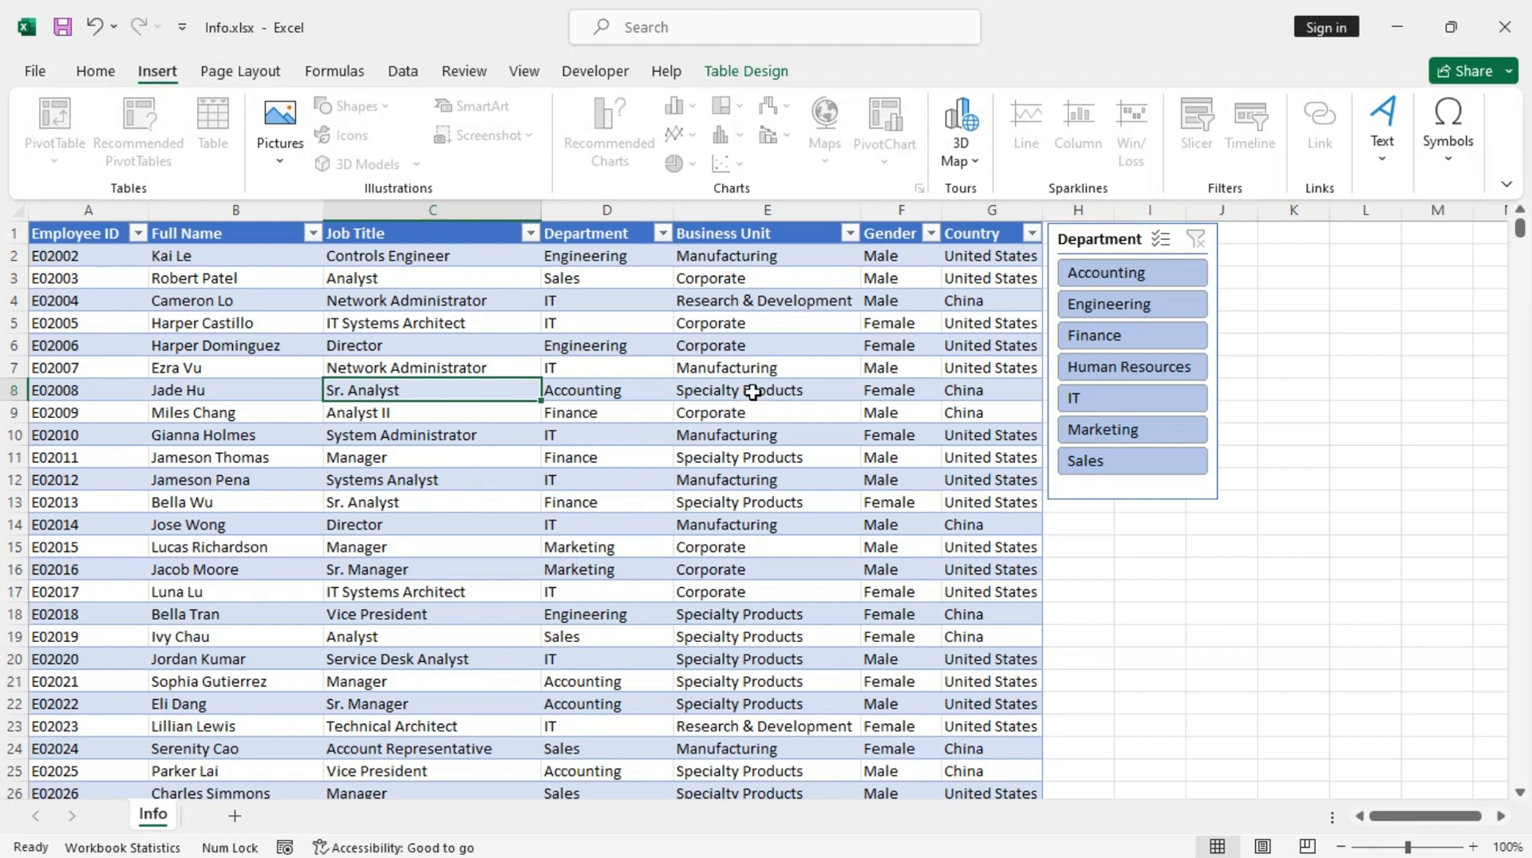
pyautogui.click(477, 76)
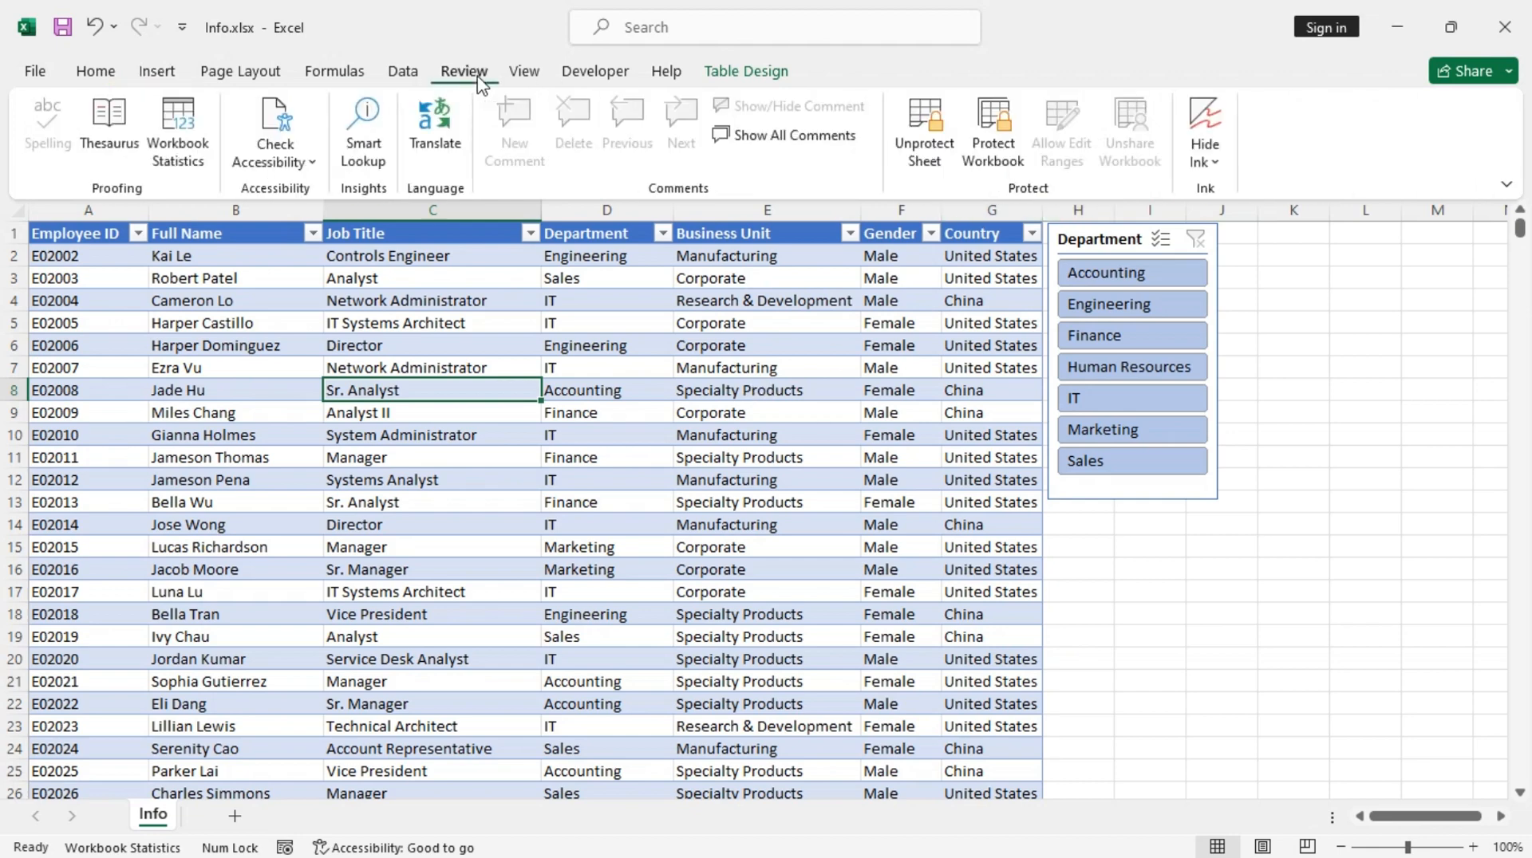
pyautogui.click(923, 159)
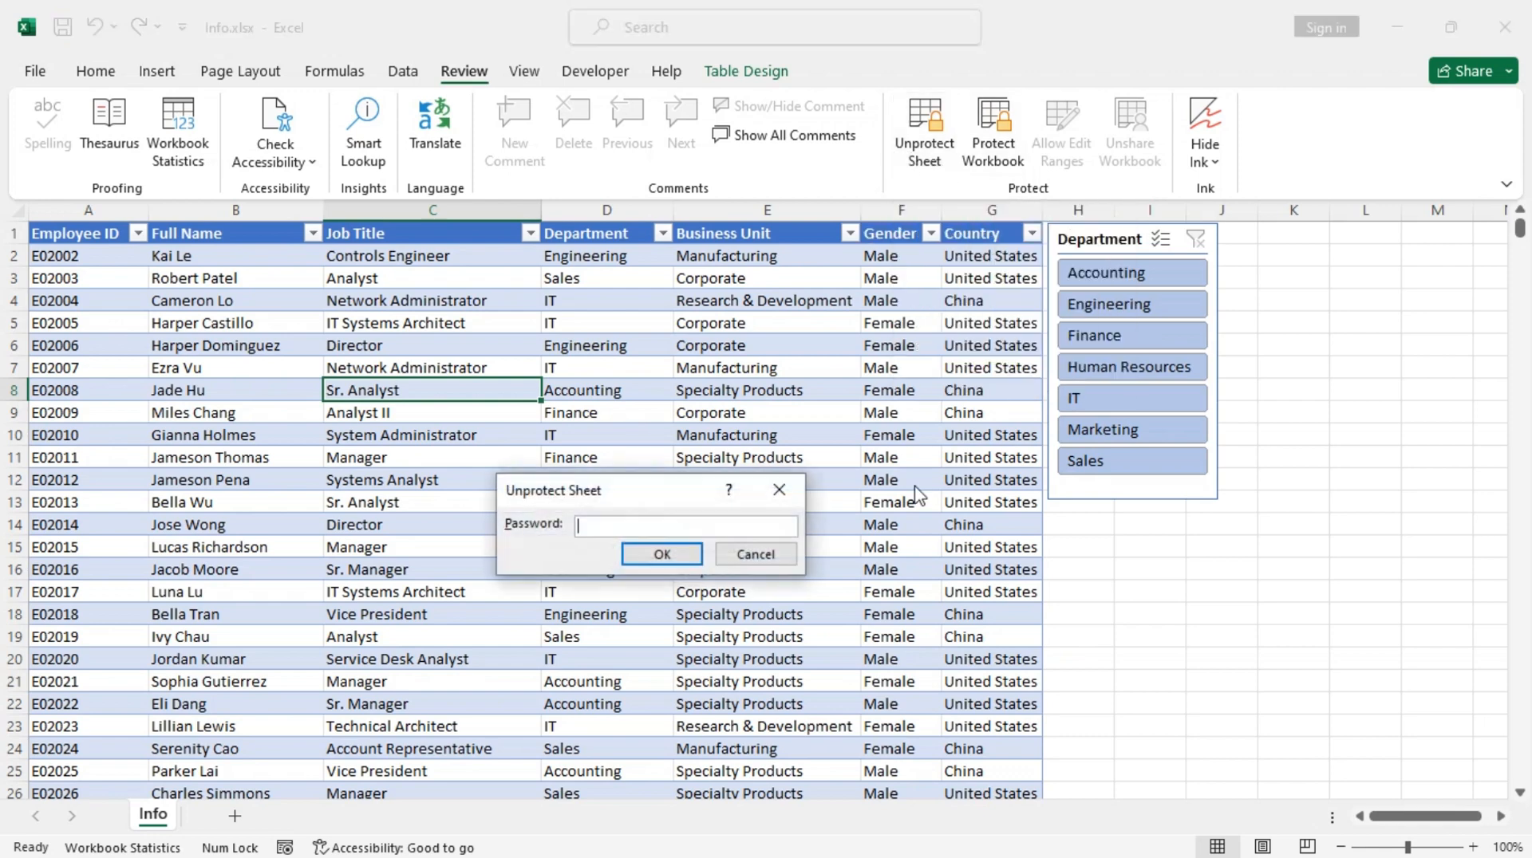
pyautogui.write('1')
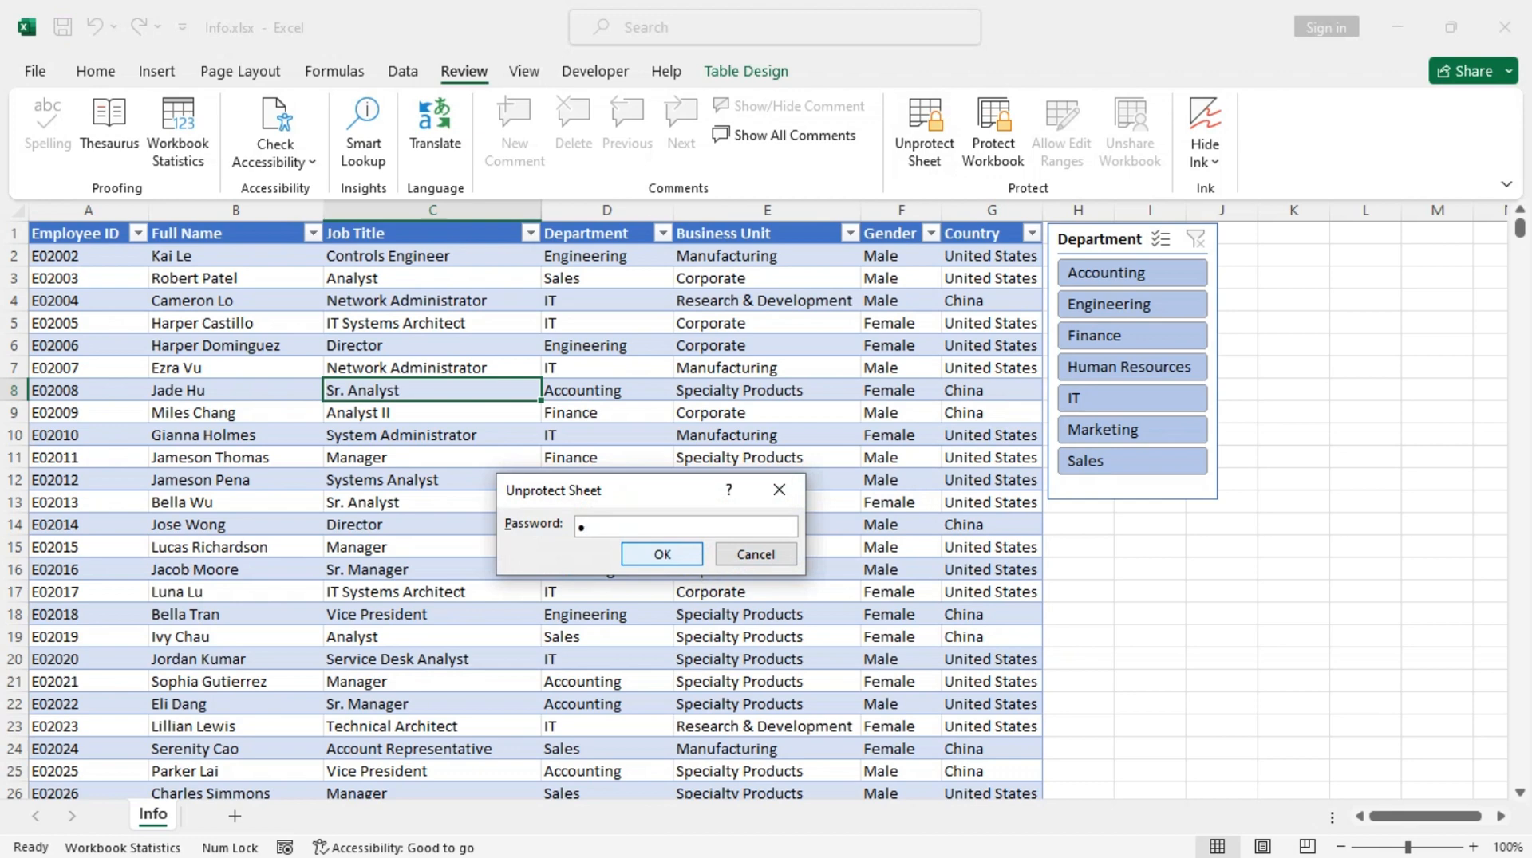
pyautogui.click(696, 556)
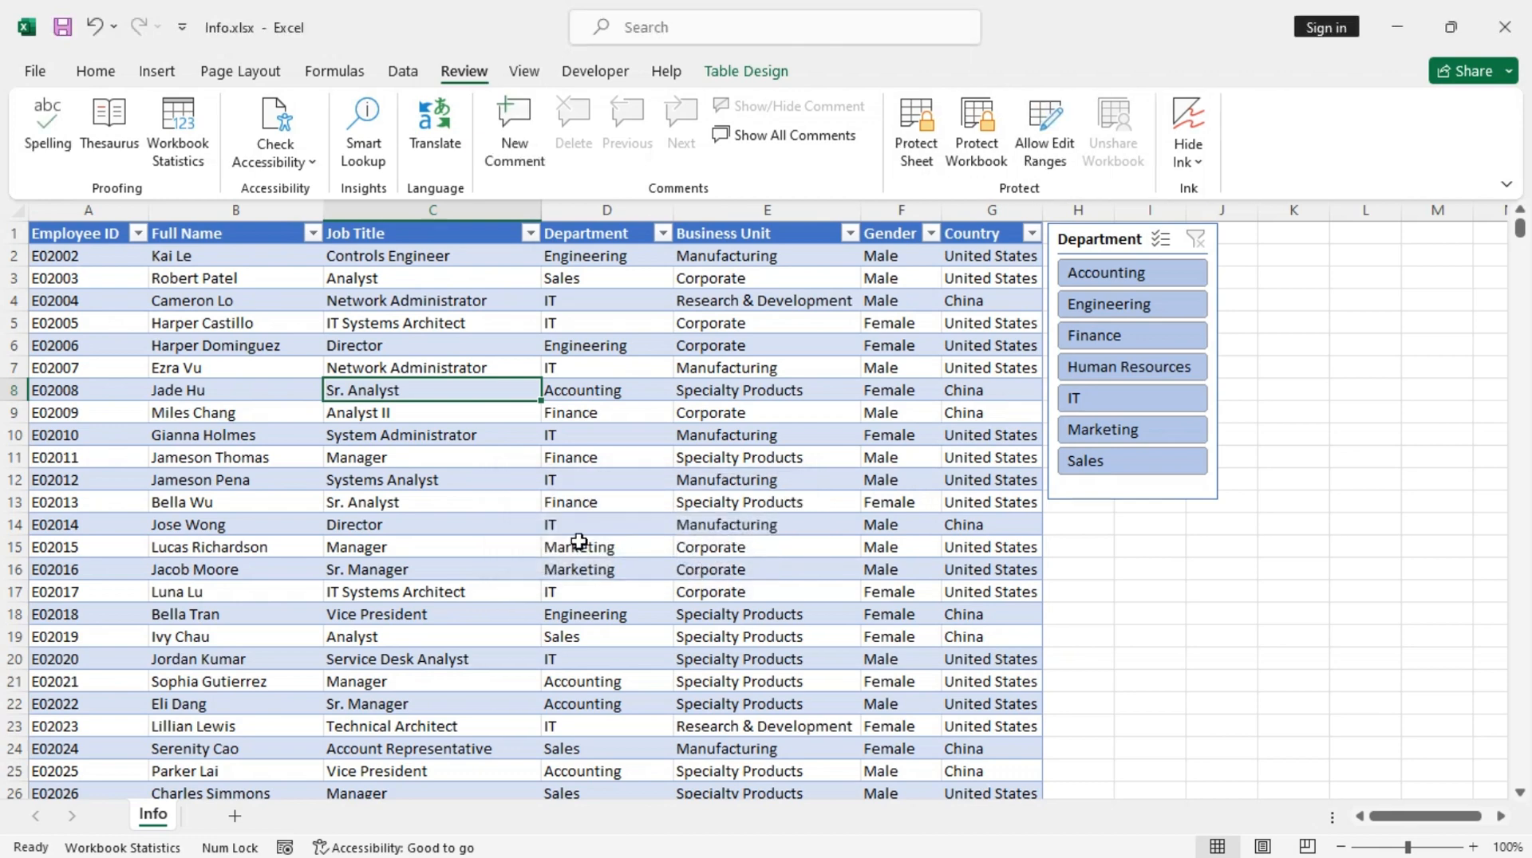
pyautogui.click(157, 71)
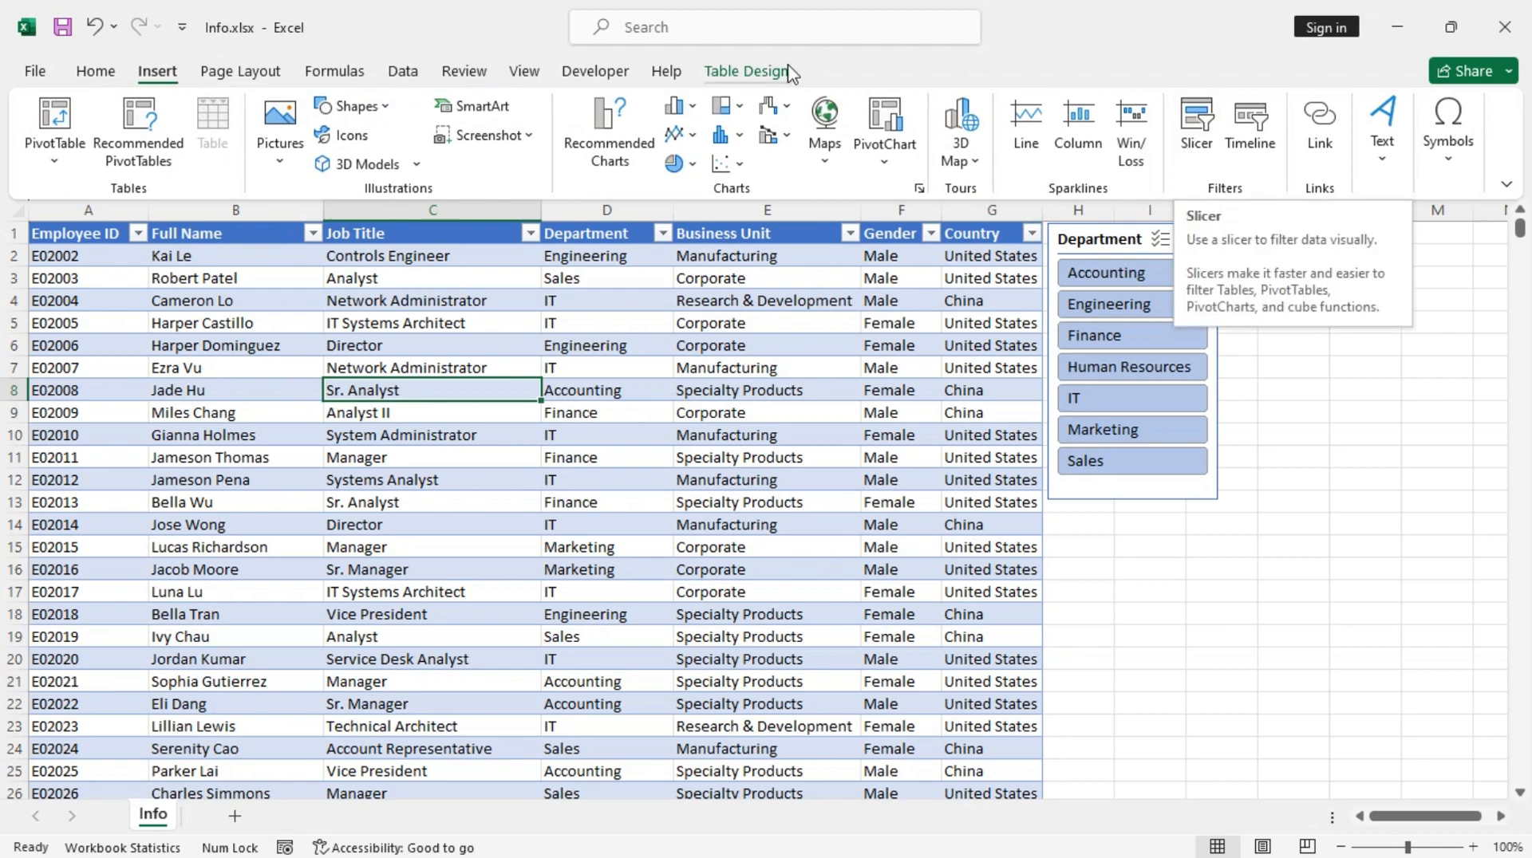
# Insert Gender and Country slicers for the employee table.
pyautogui.click(754, 76)
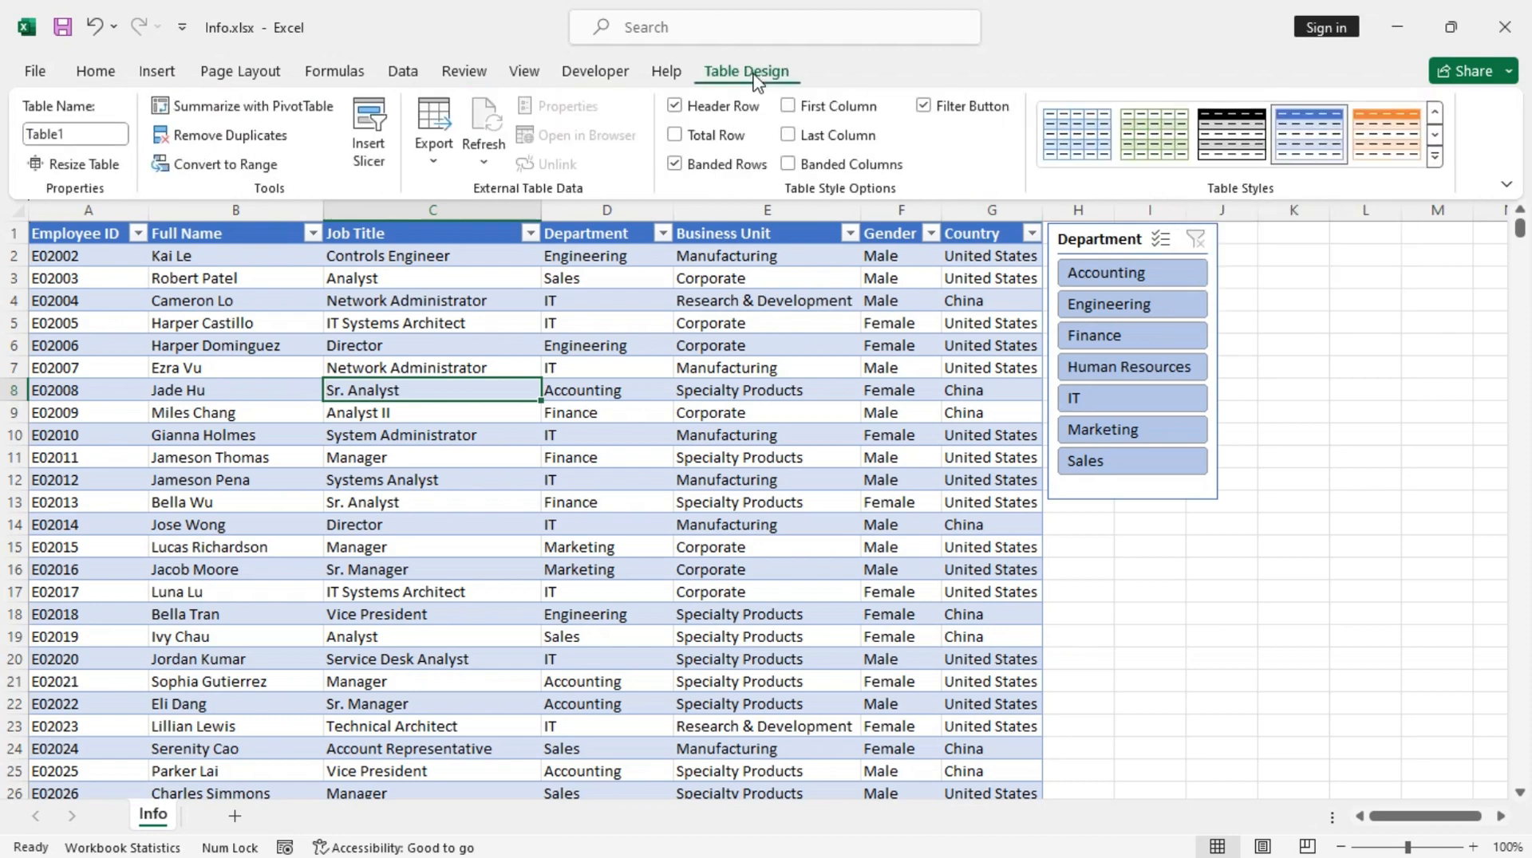
pyautogui.click(371, 162)
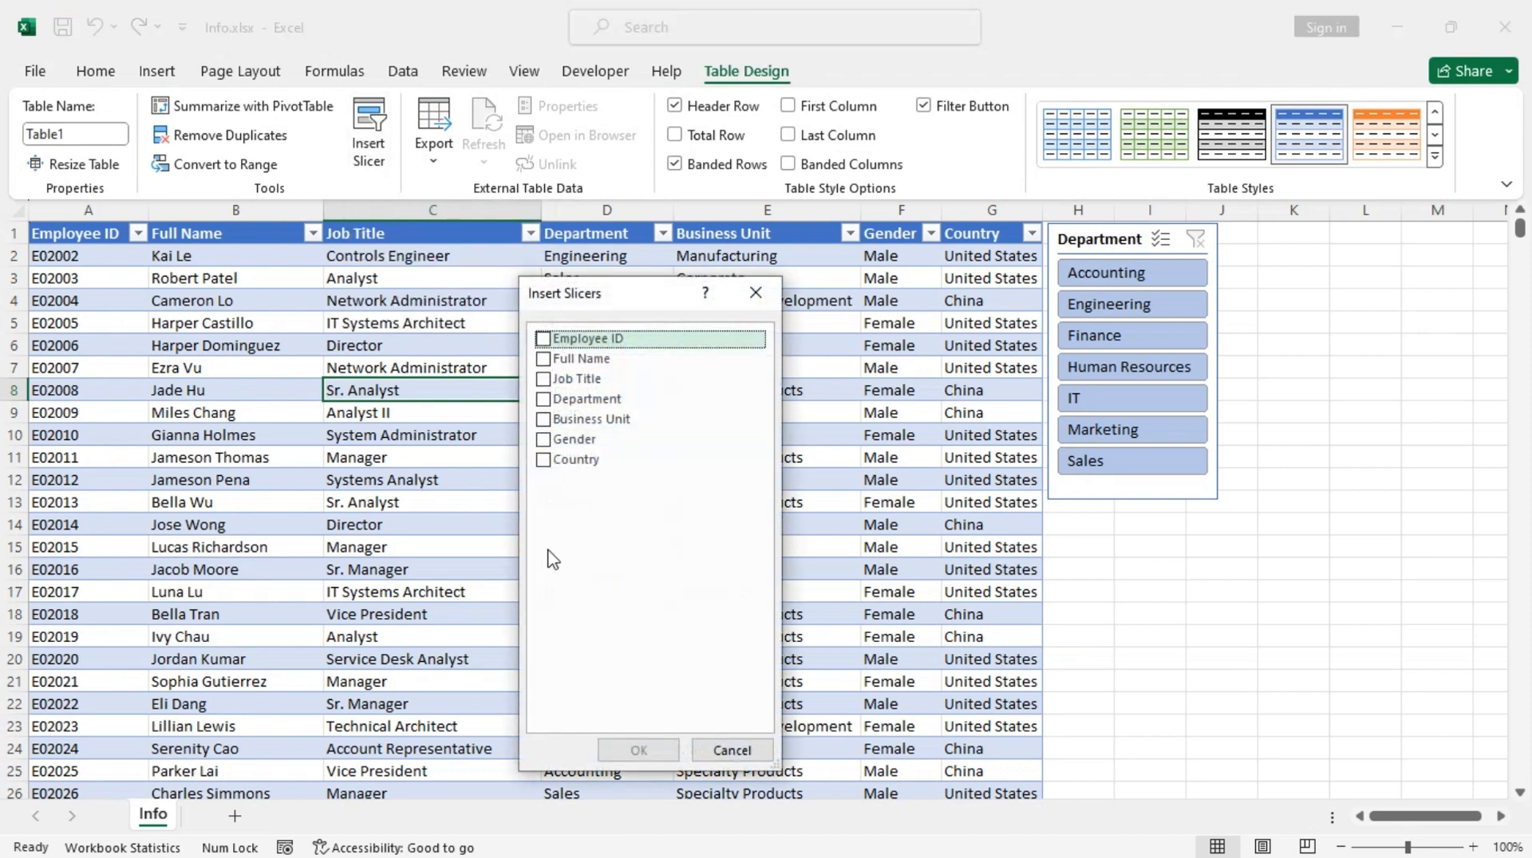
pyautogui.click(544, 461)
pyautogui.click(544, 439)
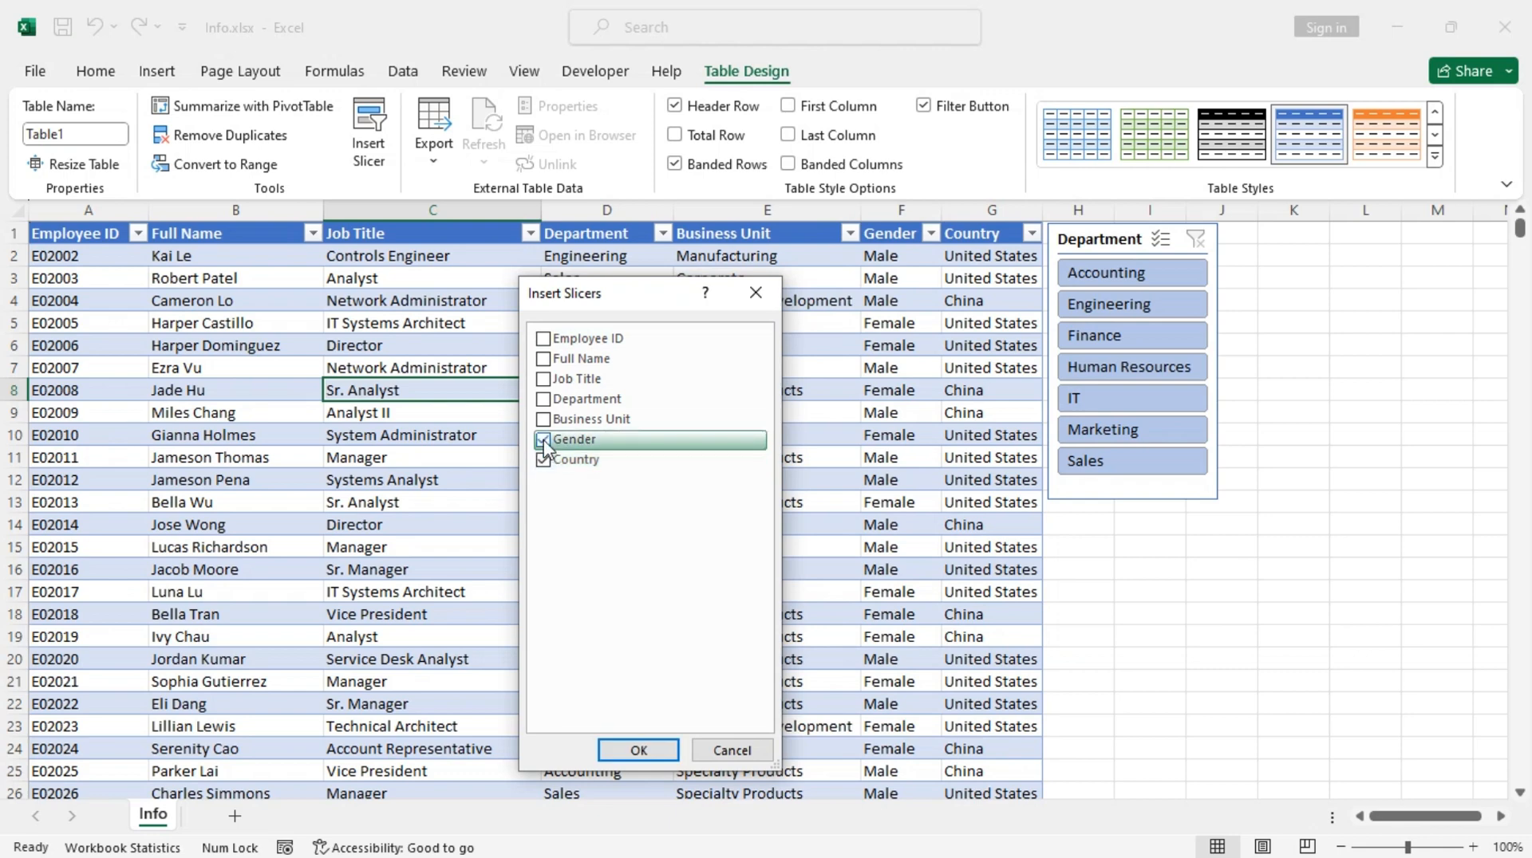
pyautogui.click(639, 751)
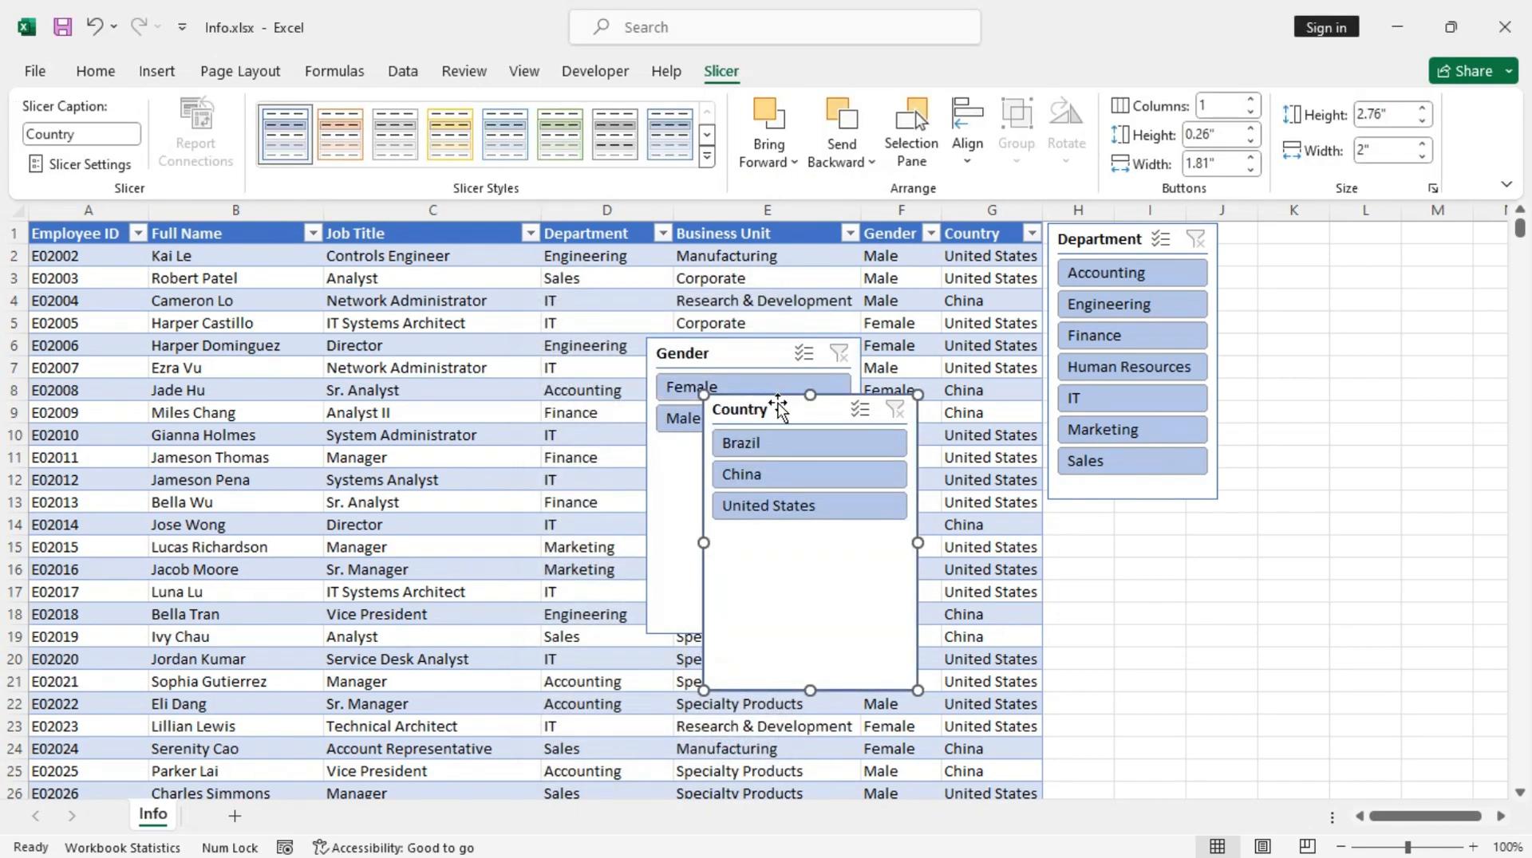
# Place the Country slicer beside Department at about 1.34" high, and the Gender slicer beneath it at about 1.2" high.
pyautogui.moveTo(782, 411); pyautogui.dragTo(1299, 240)
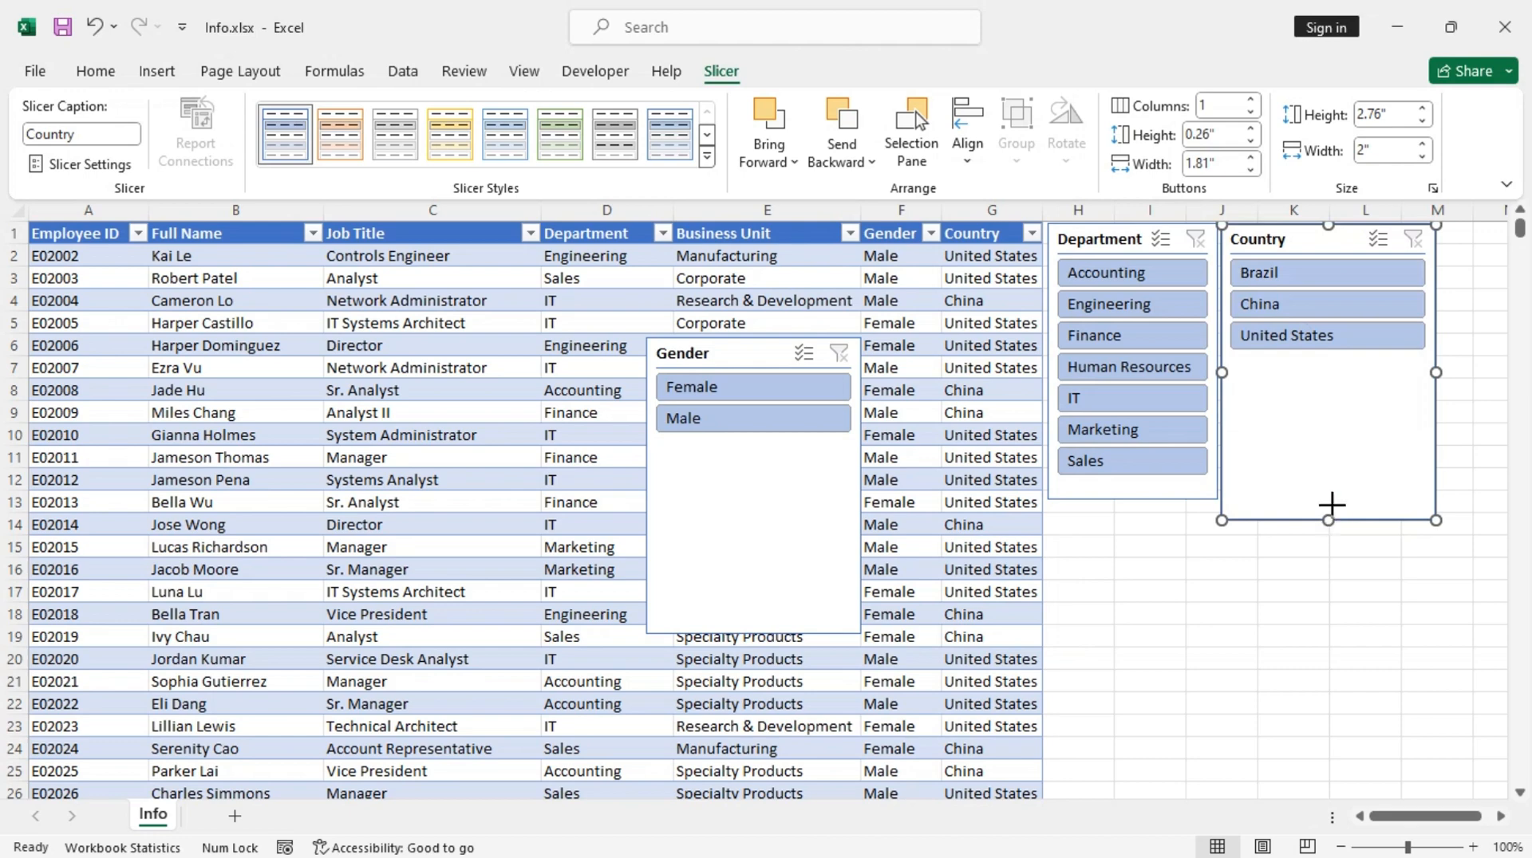
pyautogui.moveTo(1329, 376); pyautogui.dragTo(1329, 367)
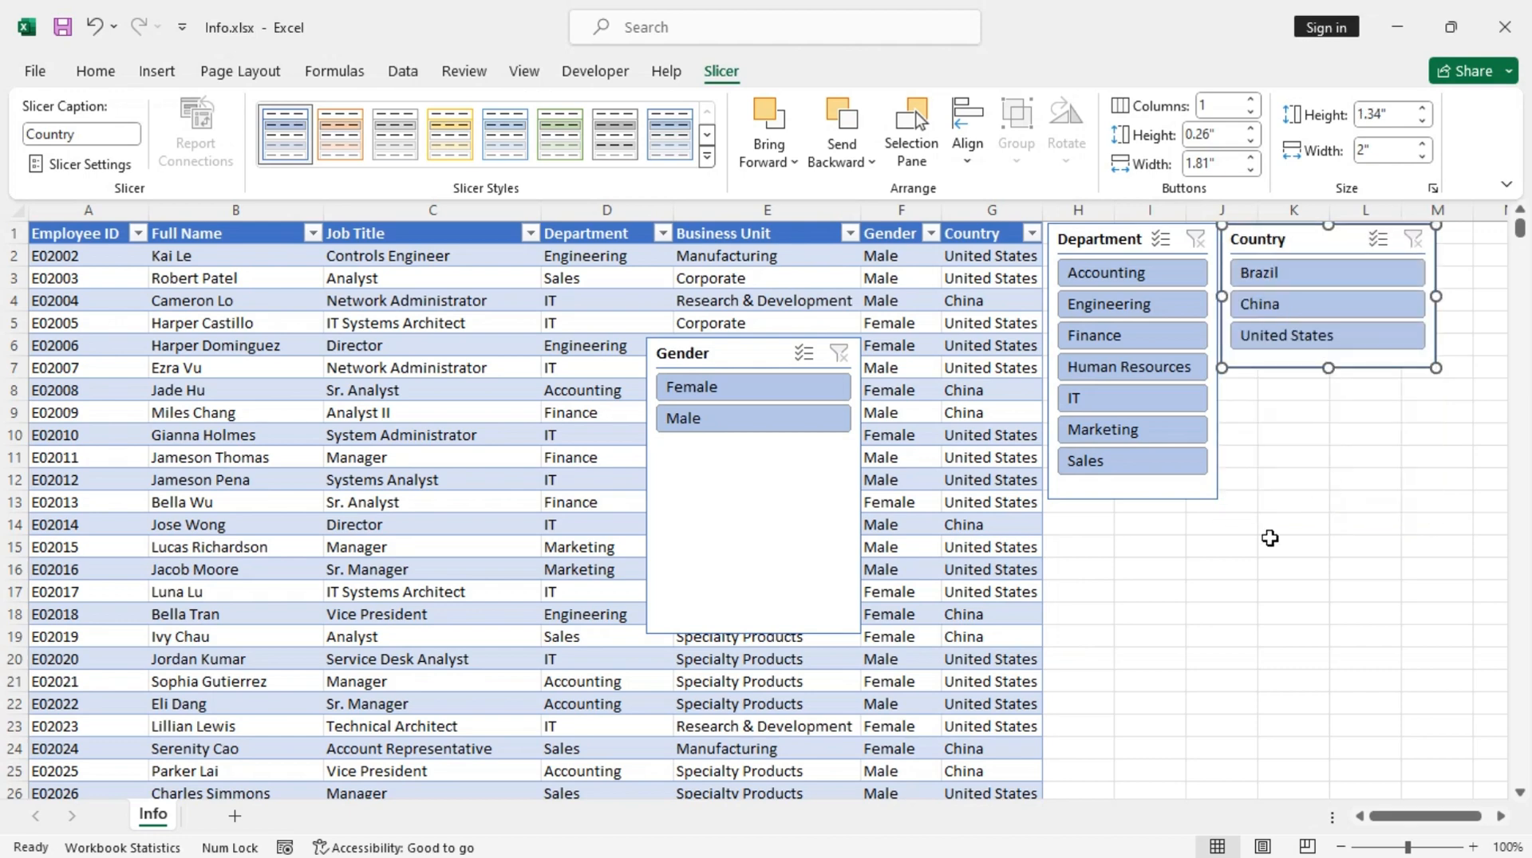
pyautogui.moveTo(742, 352); pyautogui.dragTo(1320, 390)
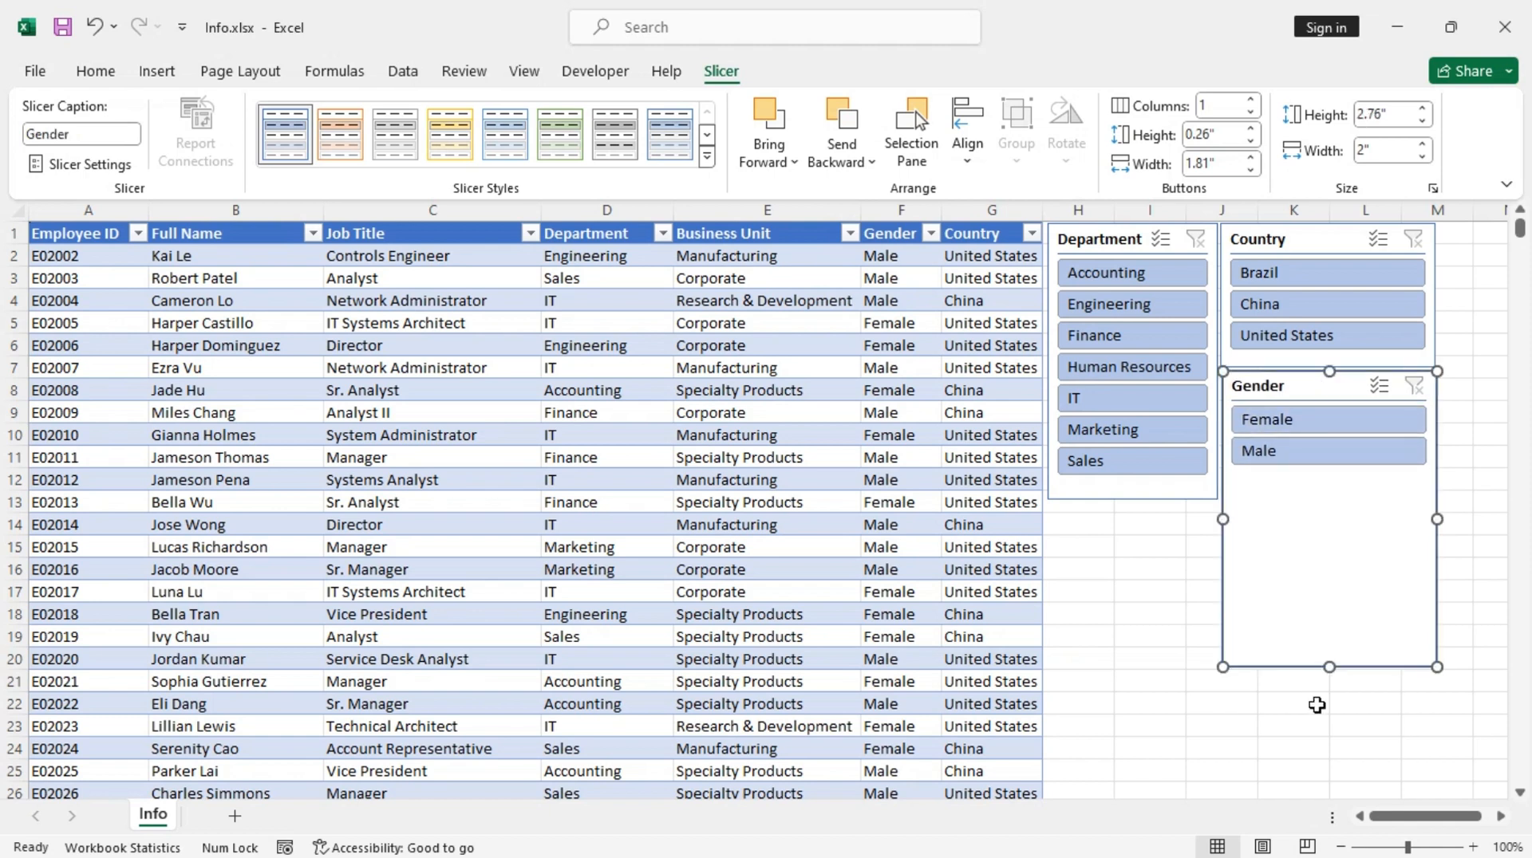
pyautogui.moveTo(1329, 667); pyautogui.dragTo(1310, 499)
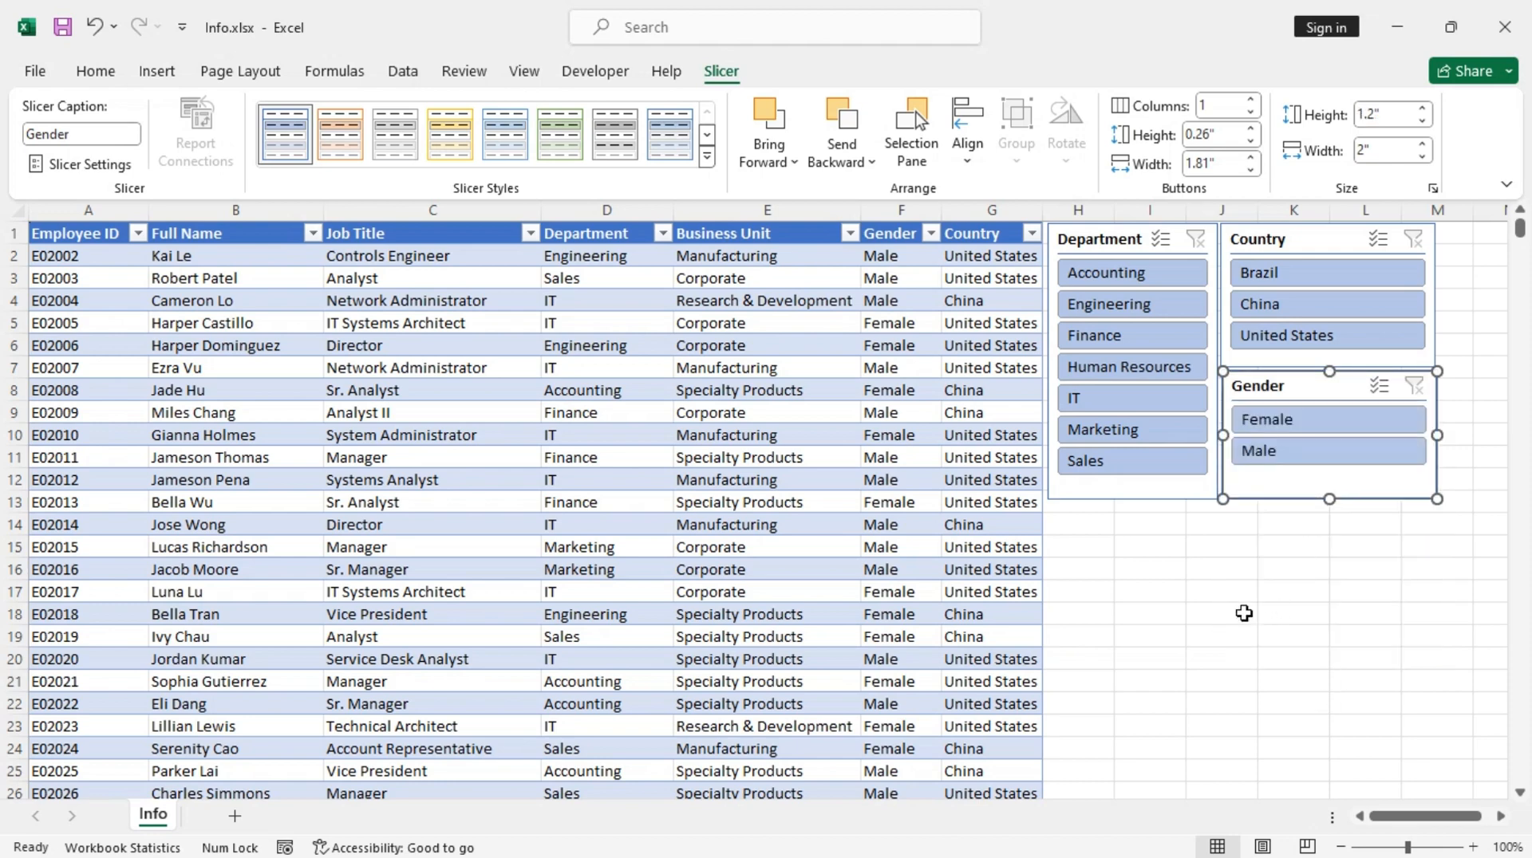
pyautogui.click(1169, 596)
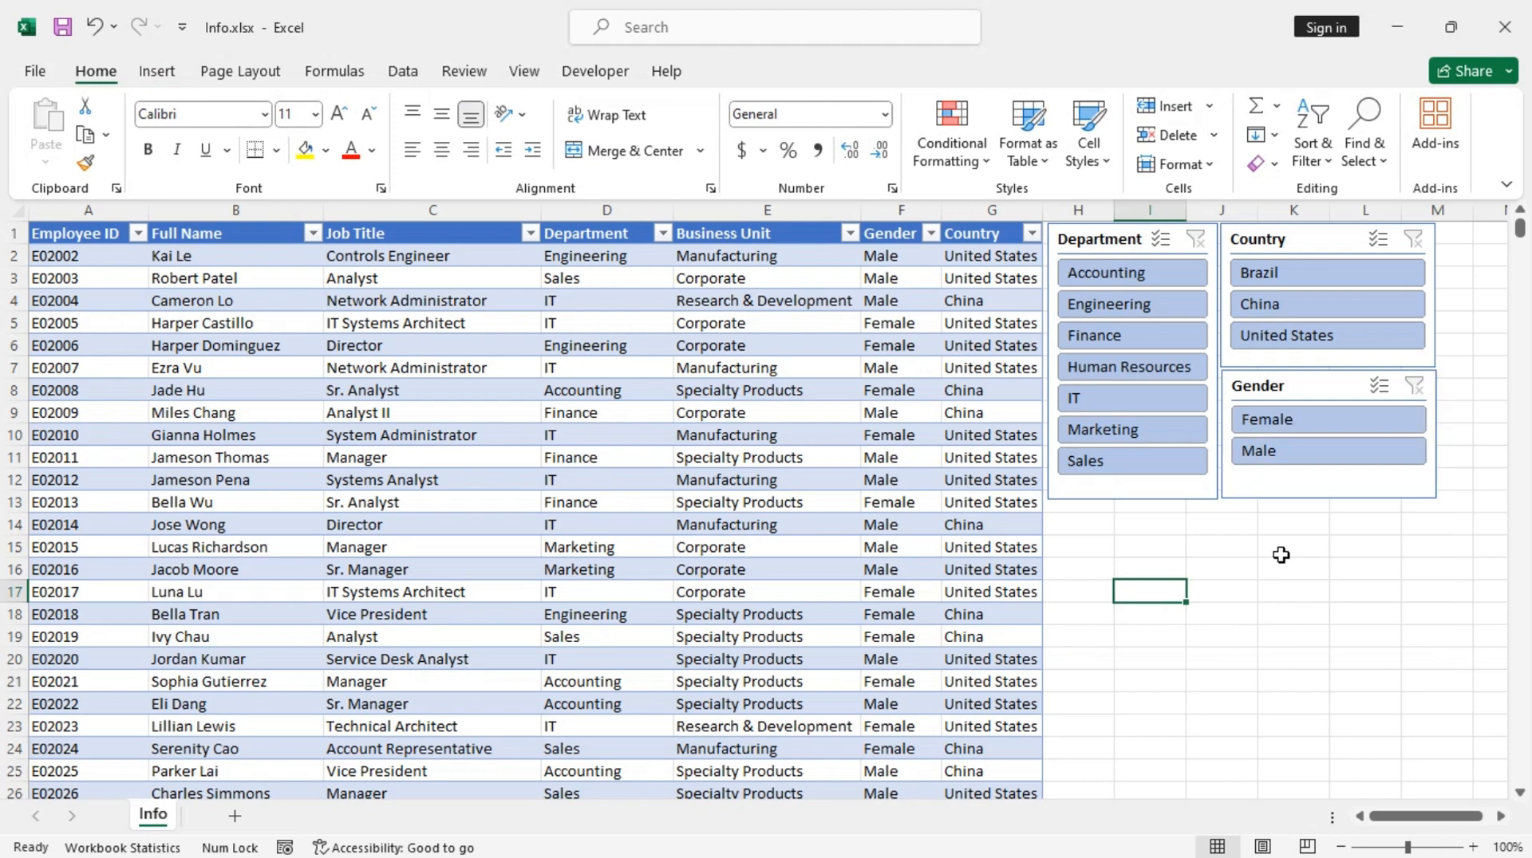
# Filter the table by China, Brazil and United States in turn with the Country slicer, and clear its filter.
pyautogui.click(1308, 315)
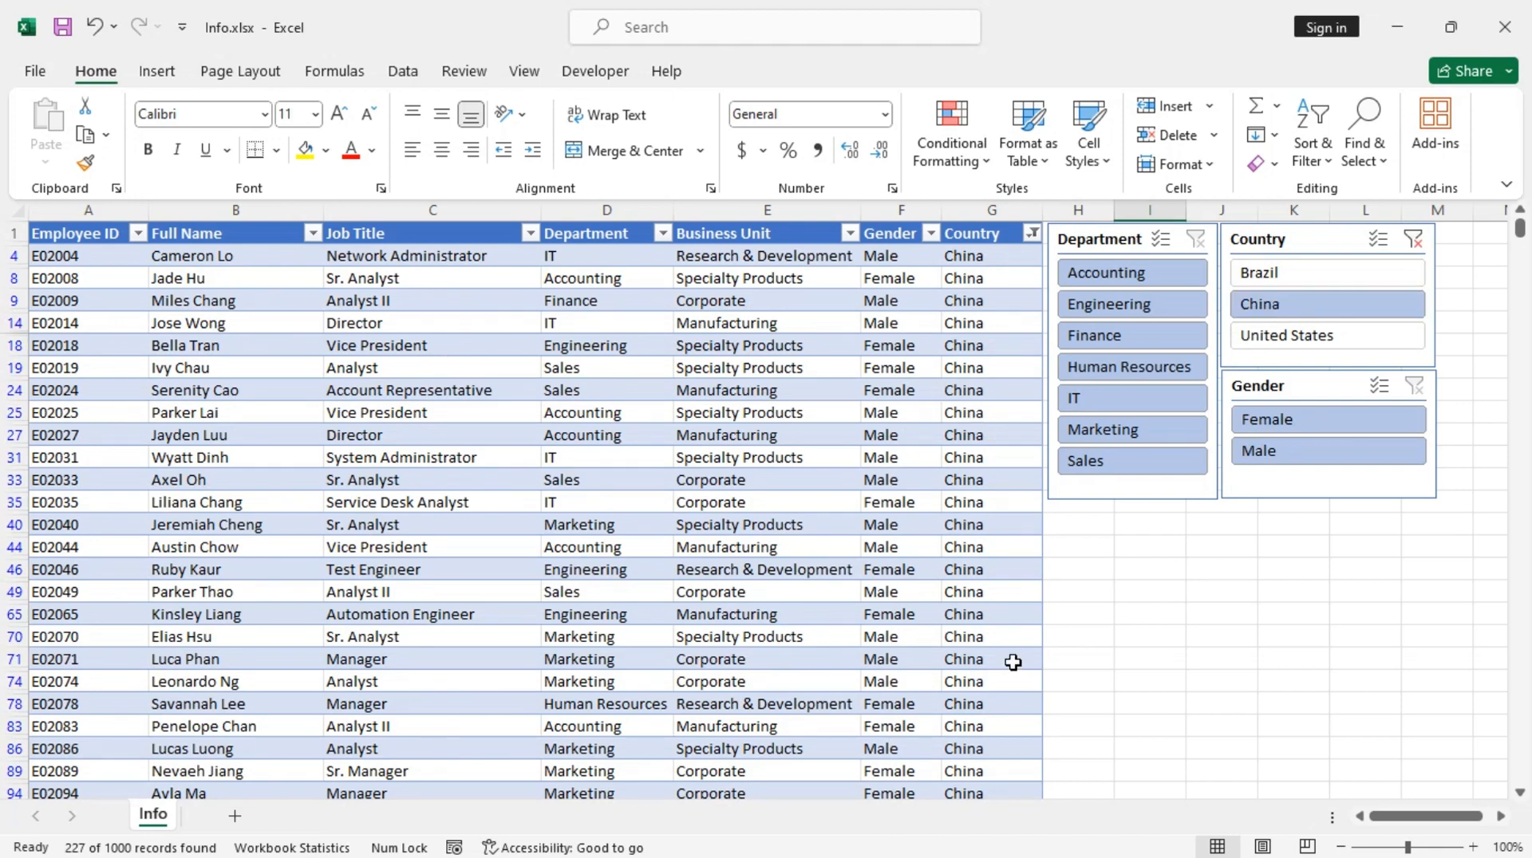
pyautogui.click(1287, 276)
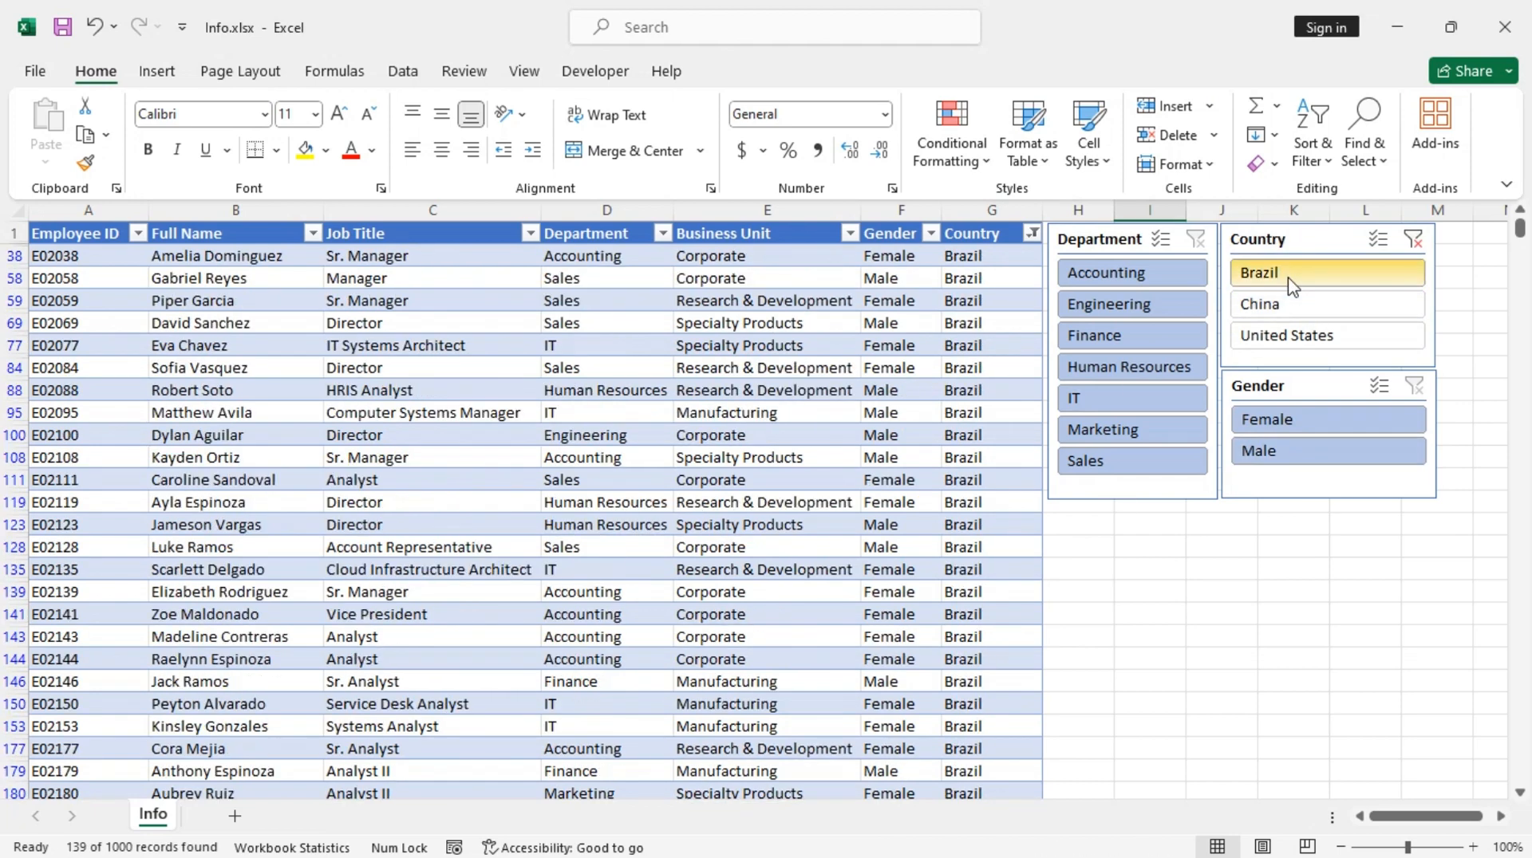
pyautogui.click(1292, 335)
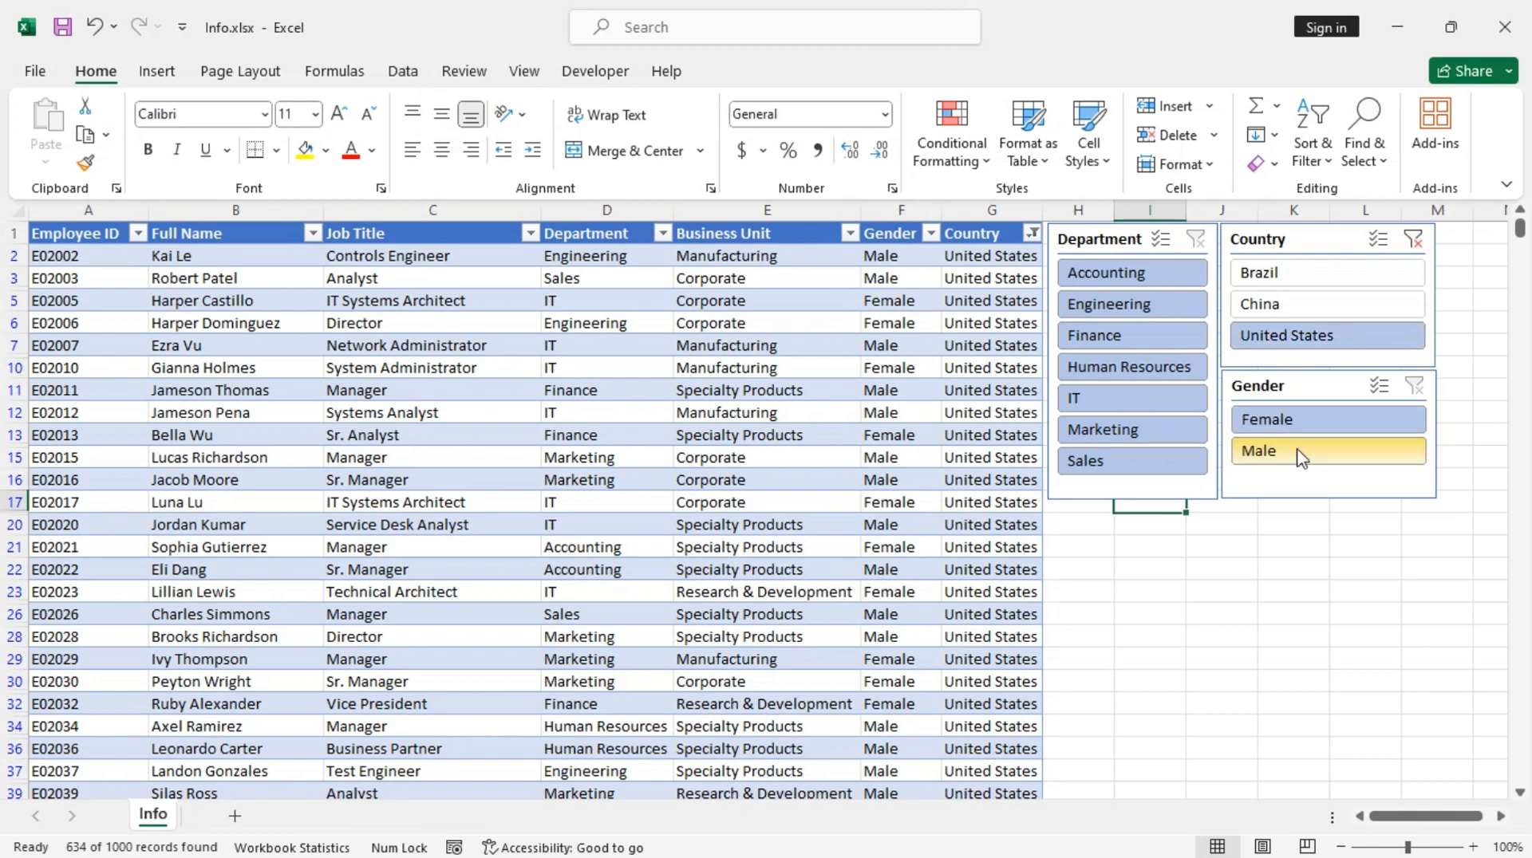
pyautogui.click(1414, 241)
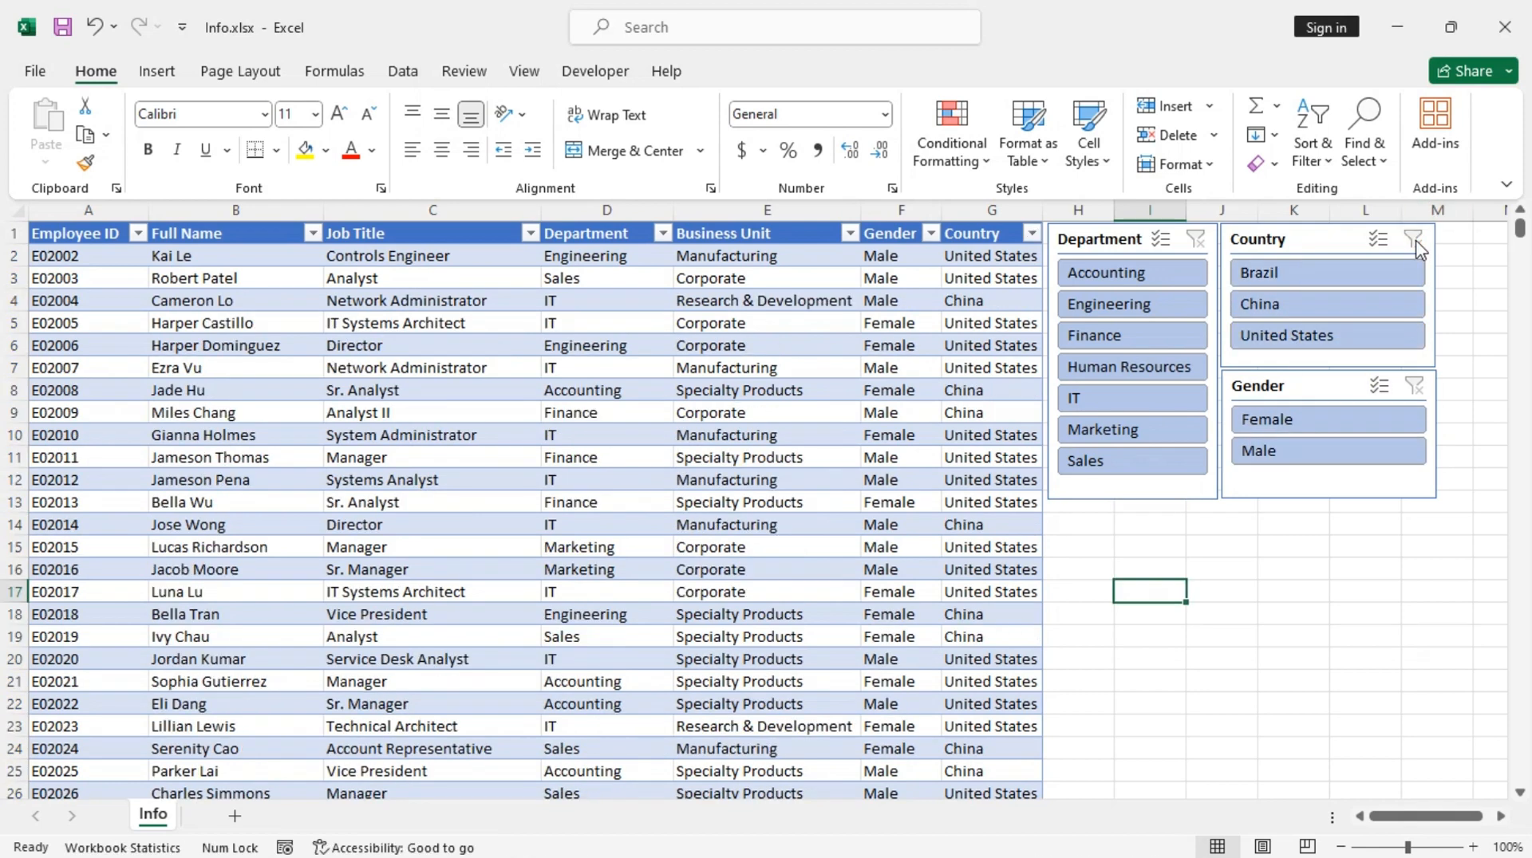
# Filter the table to Male, IT and China using the three slicers together, and clear all three filters.
pyautogui.click(1320, 454)
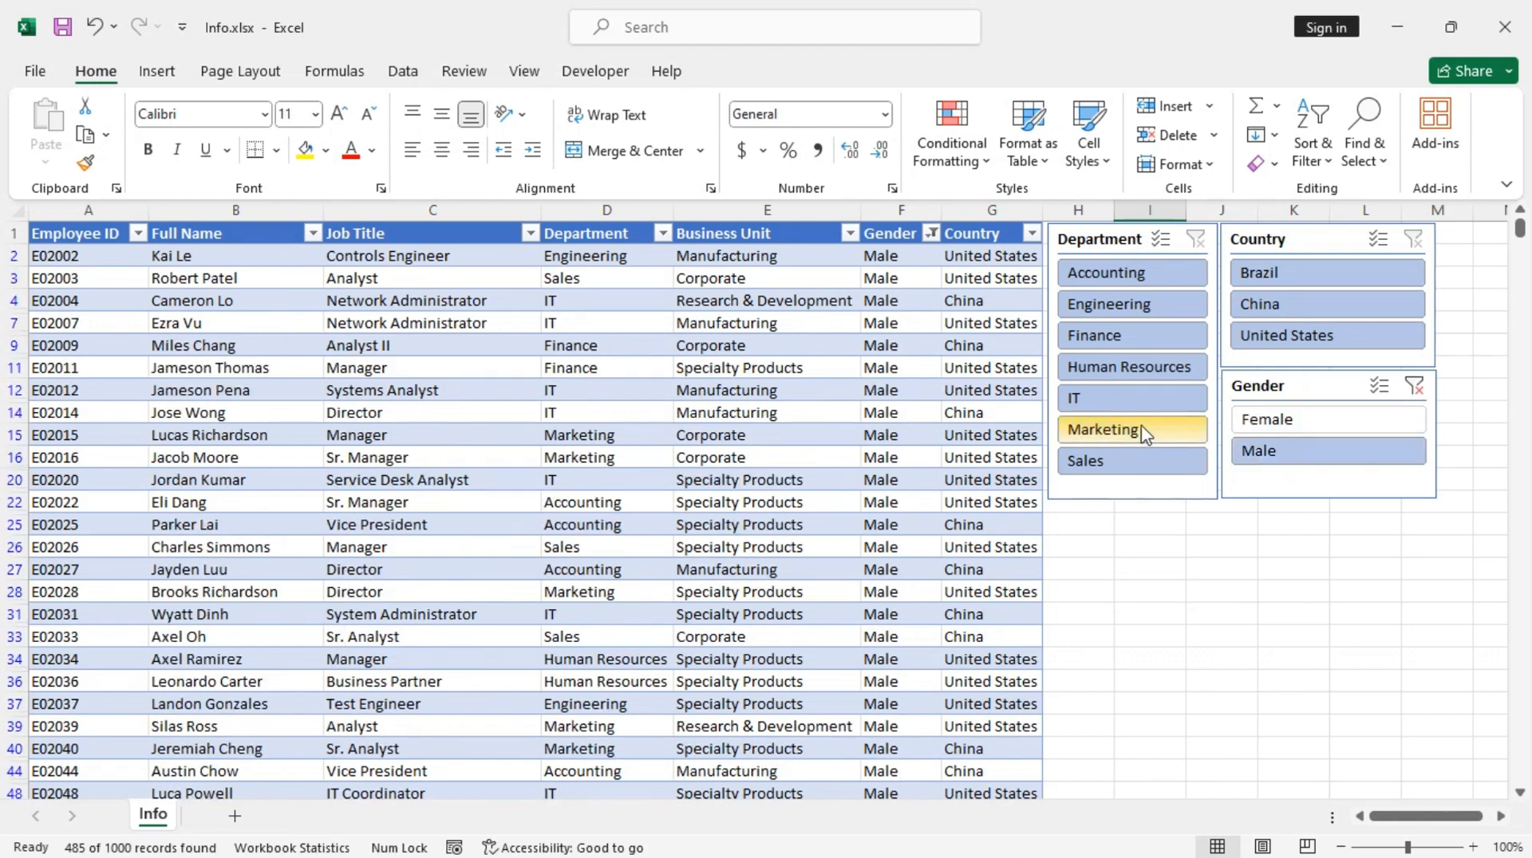
pyautogui.click(1134, 401)
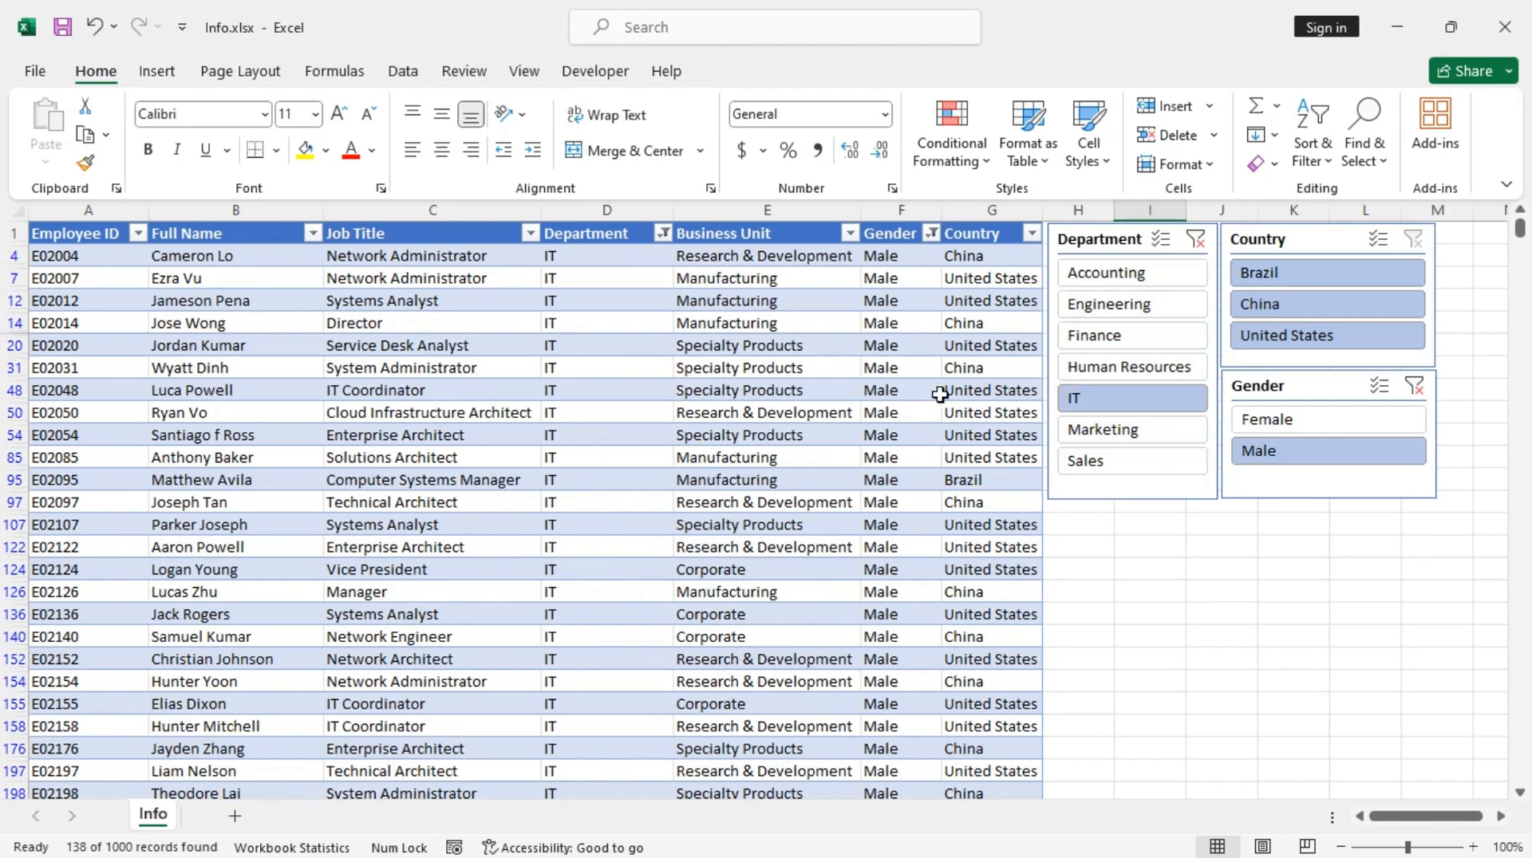
pyautogui.click(1304, 304)
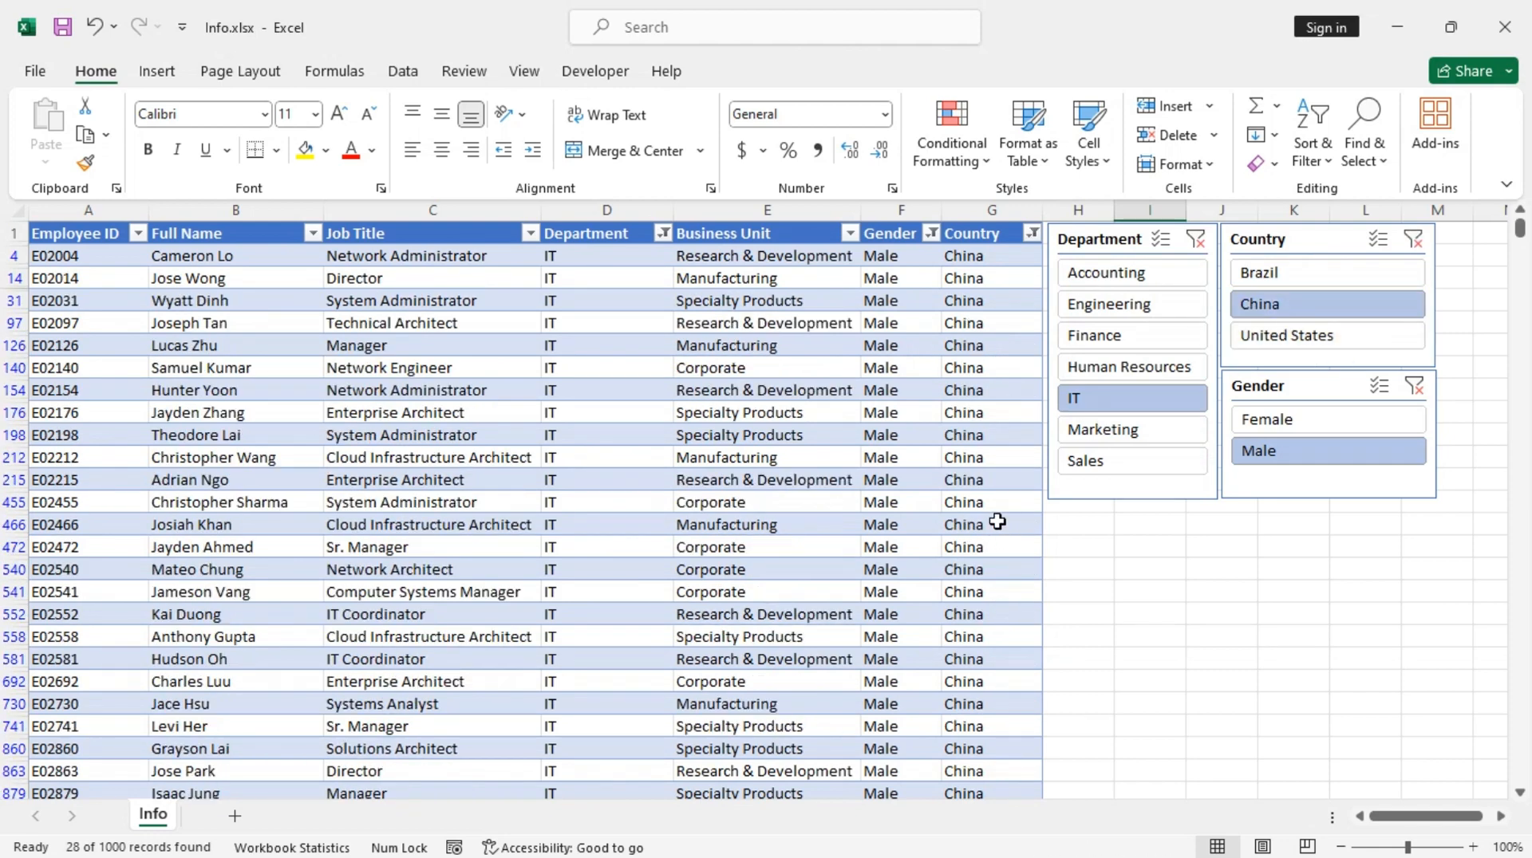
pyautogui.click(1195, 239)
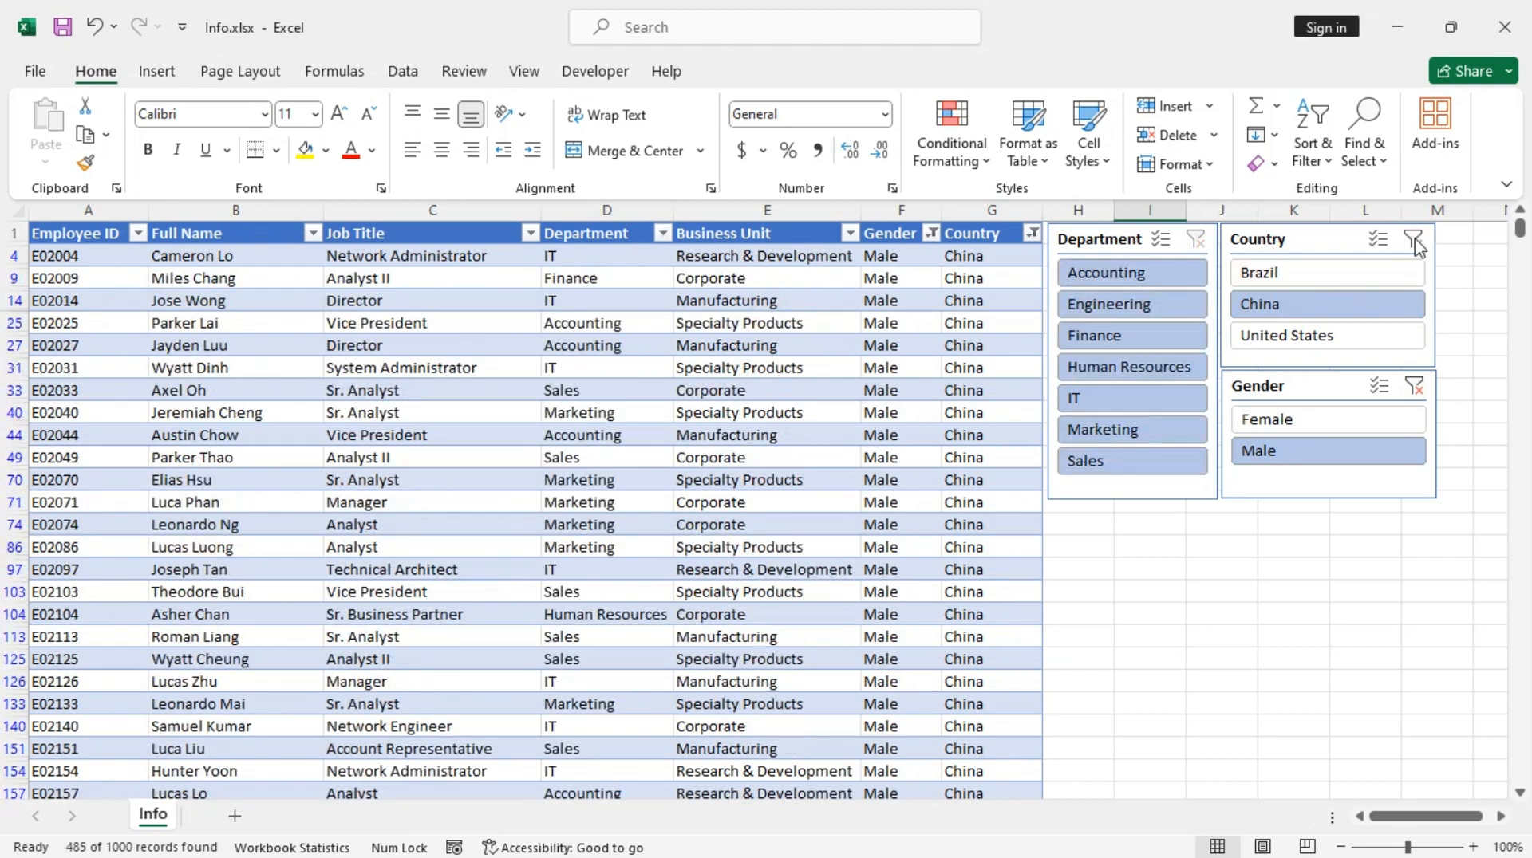
pyautogui.click(1413, 239)
pyautogui.click(1414, 386)
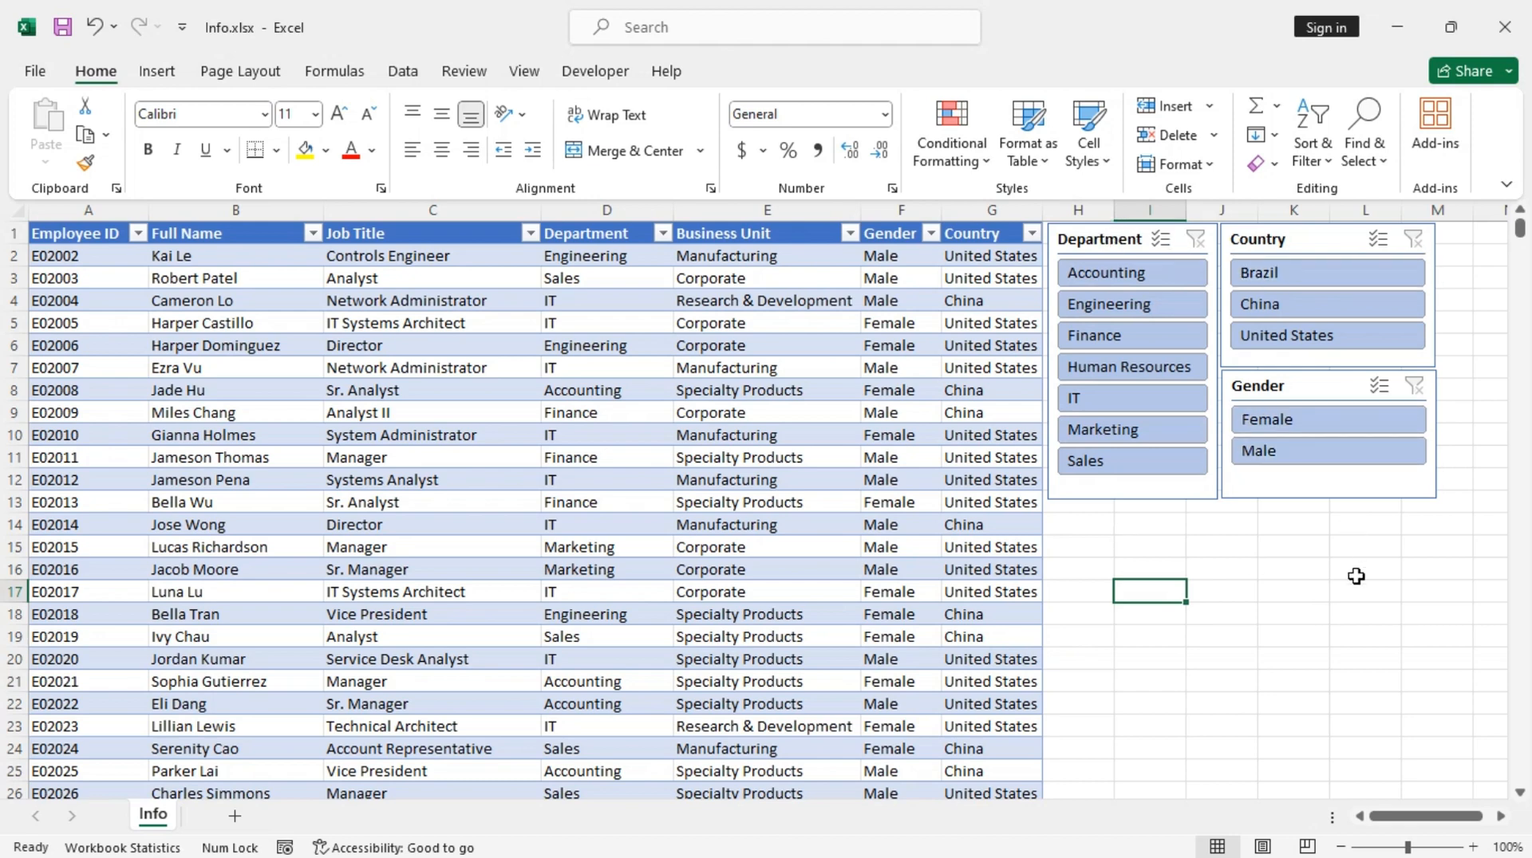
# Insert nine blank rows above the table header to make room for the slicers.
pyautogui.scroll(-7, 1329, 591)
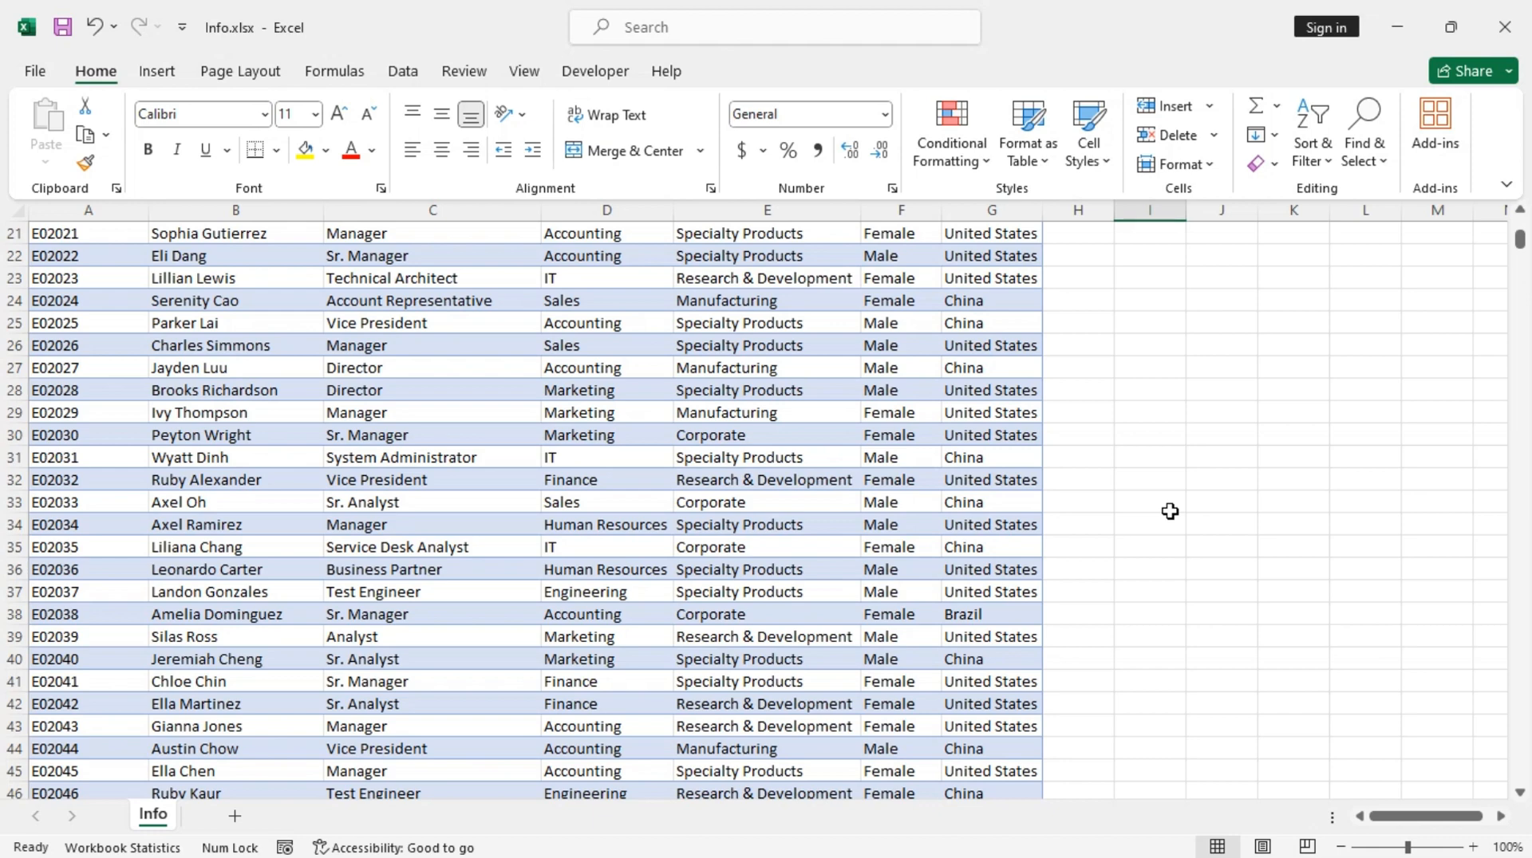
pyautogui.scroll(7, 1169, 512)
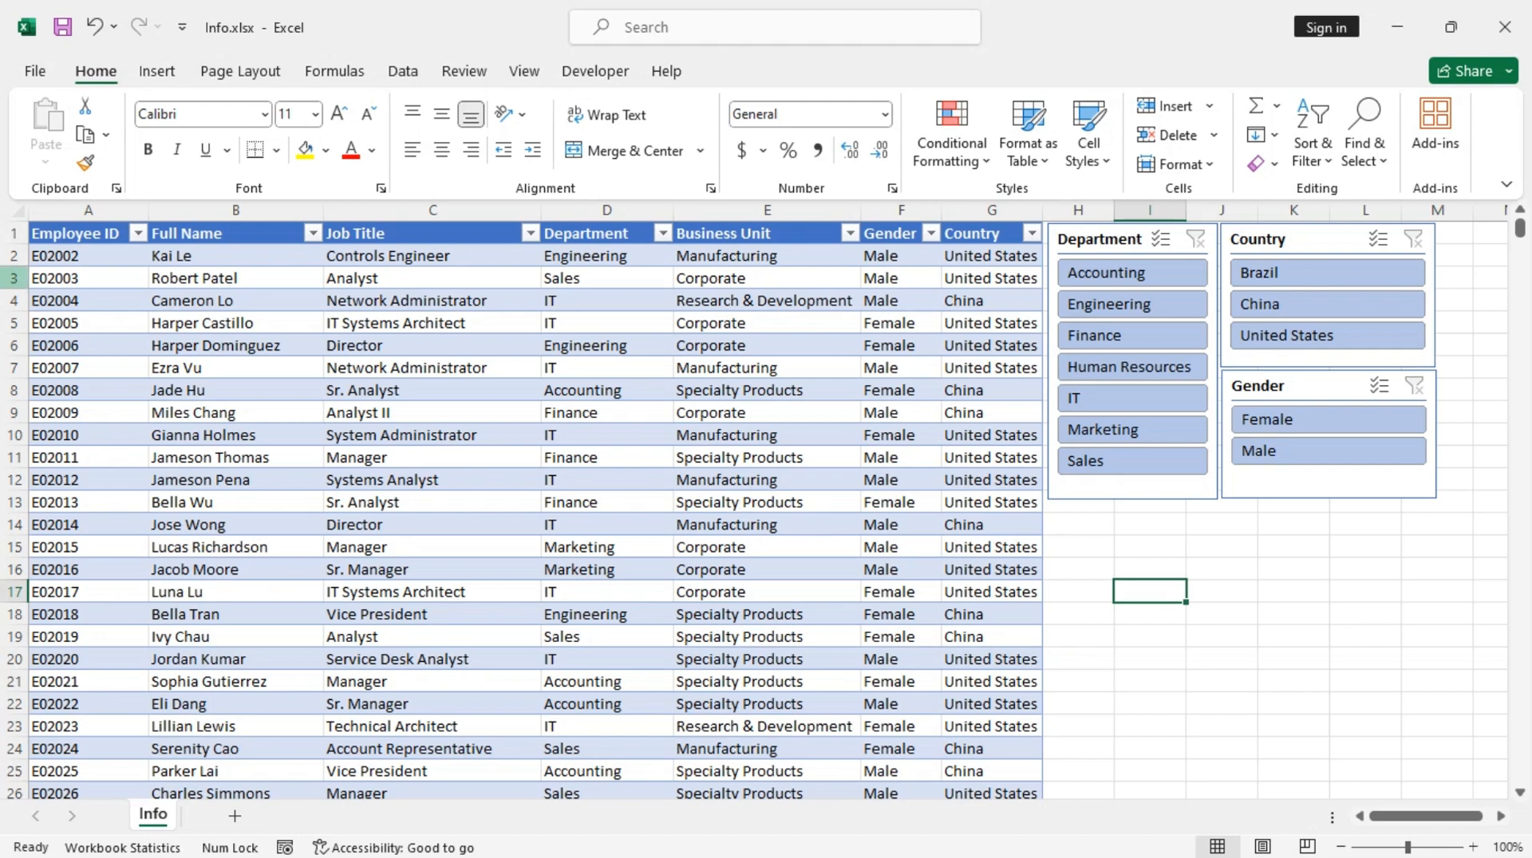
pyautogui.click(16, 233)
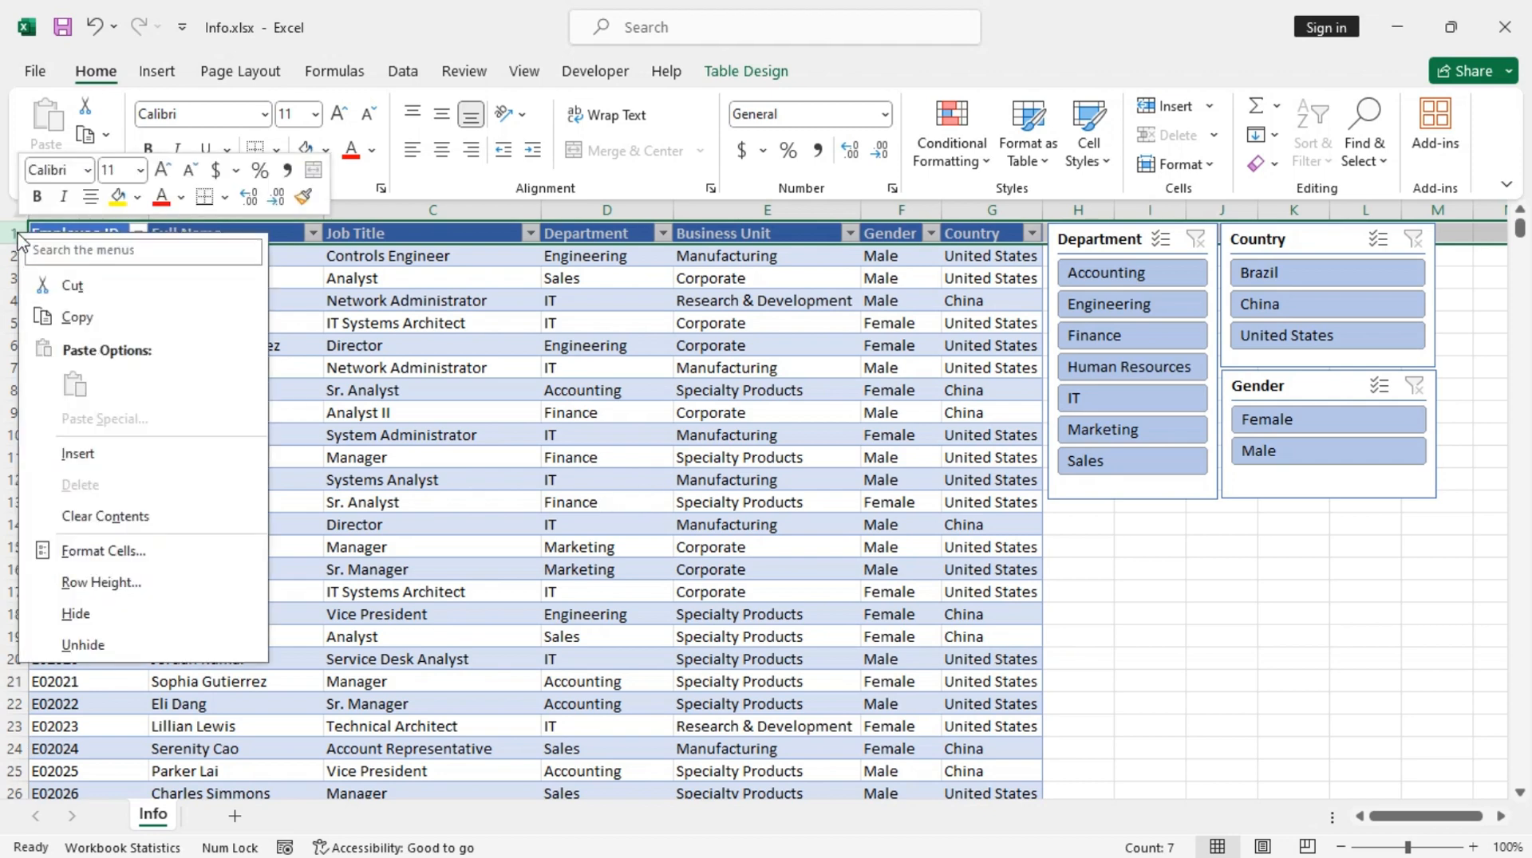
pyautogui.click(130, 454)
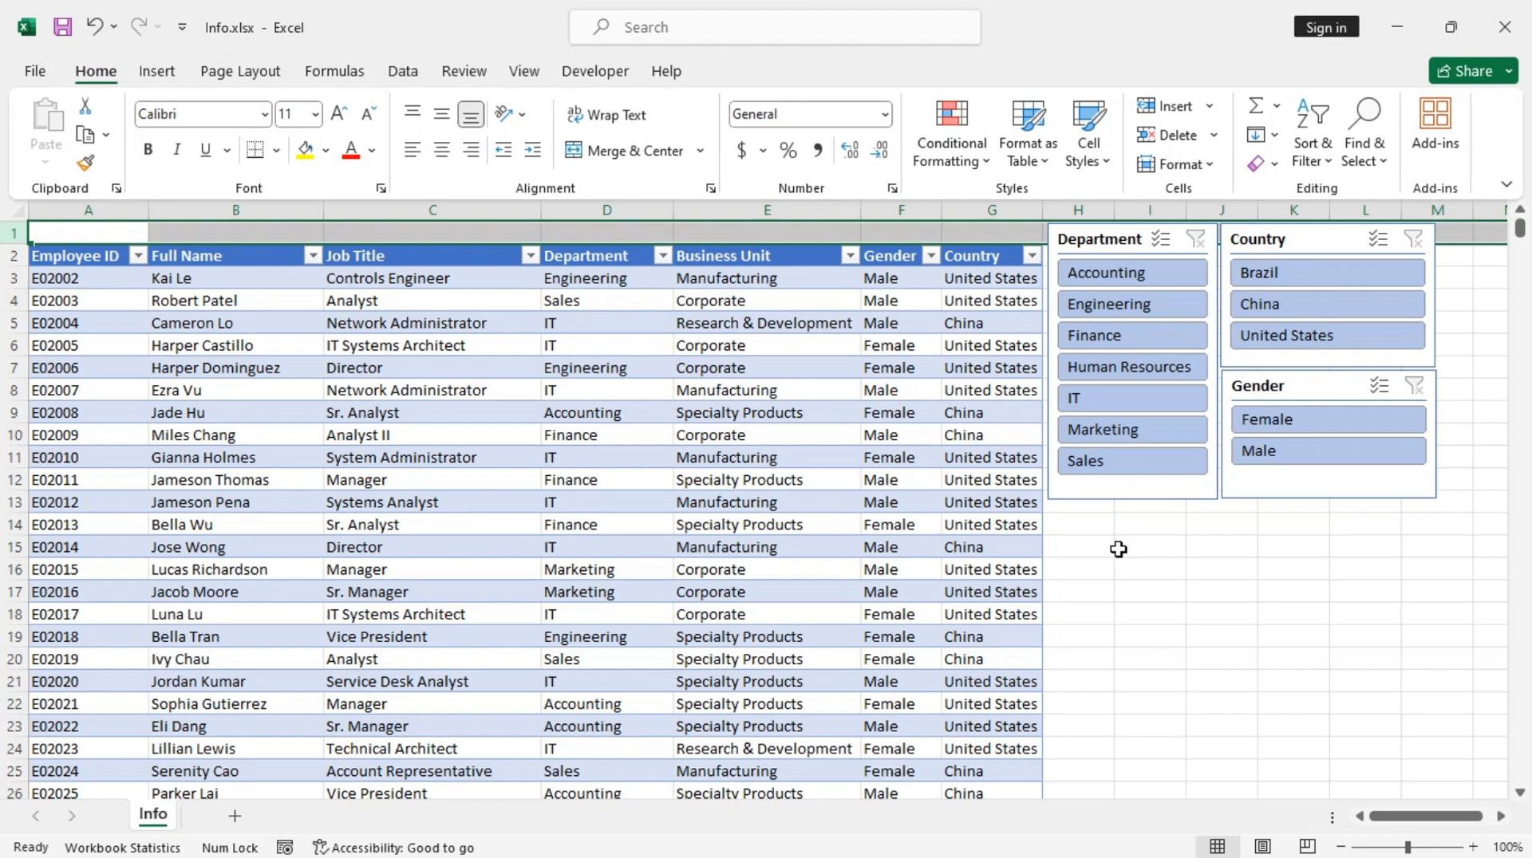
pyautogui.hotkey('ctrl', 'shift', '+')
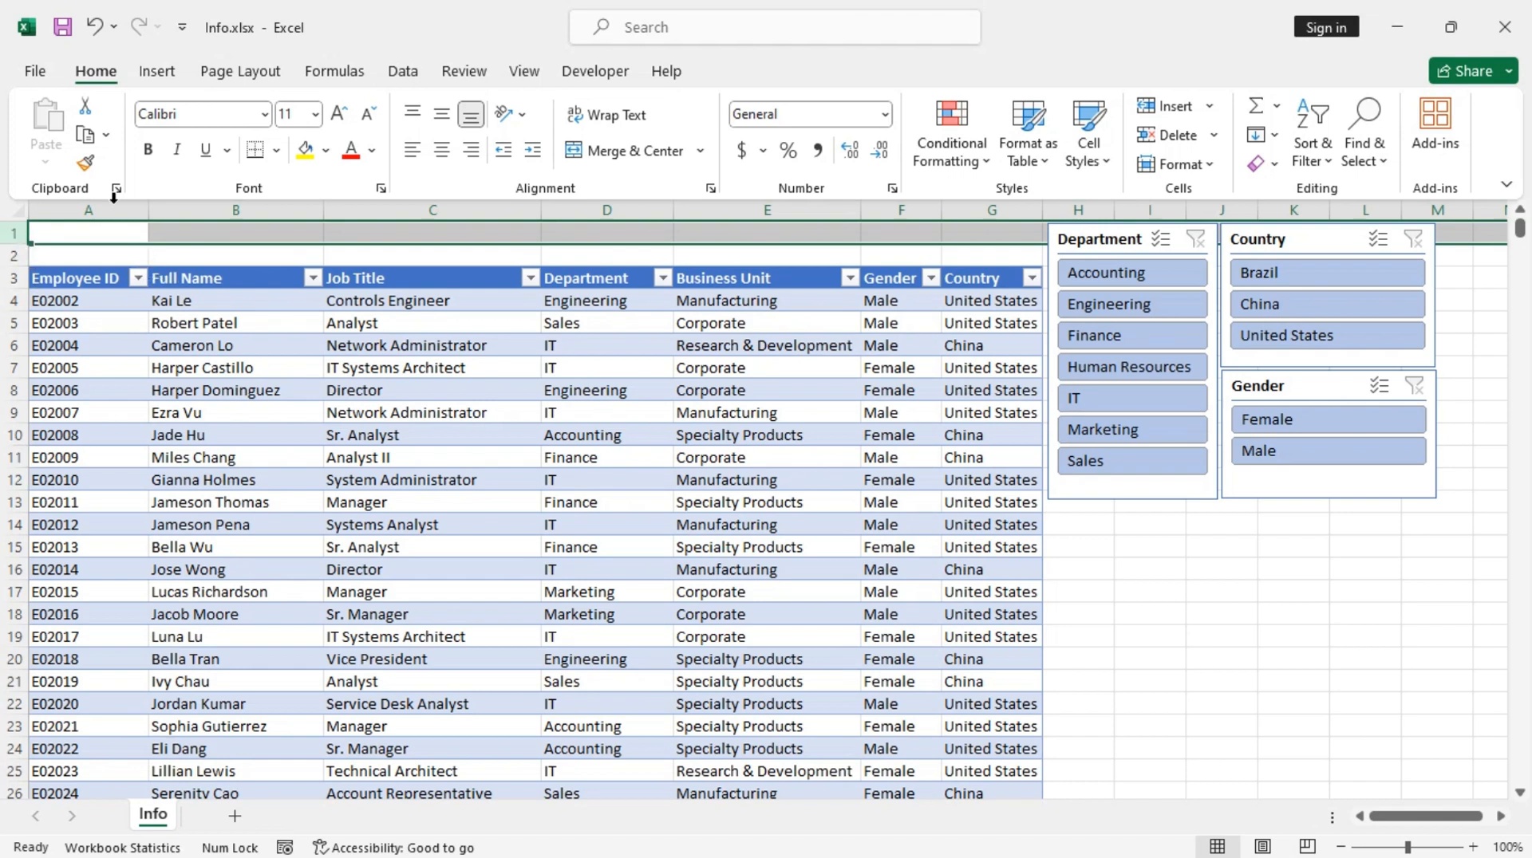
pyautogui.hotkey('ctrl', 'shift', '+')
pyautogui.hotkey('ctrl', 'shift', '+')
pyautogui.hotkey('ctrl', 'shift', '+')
pyautogui.hotkey('ctrl', 'shift', '+')
pyautogui.hotkey('ctrl', 'shift', '+')
pyautogui.hotkey('ctrl', 'shift', '+')
pyautogui.hotkey('ctrl', 'shift', '+')
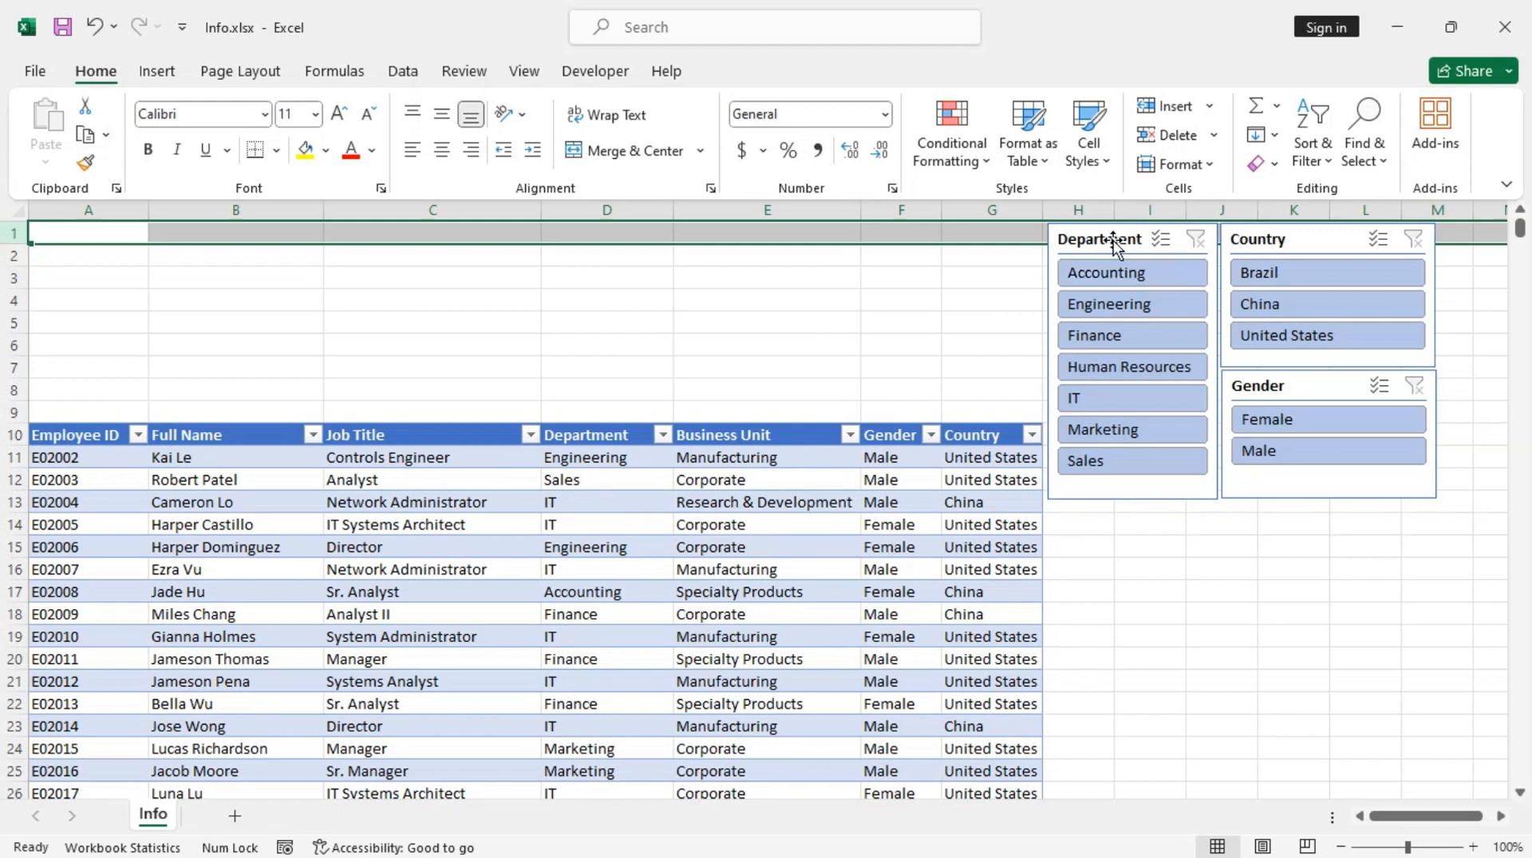
# Move the Department slicer above the table at cell A1, with two columns, about 3.34" wide and 1.64" high.
pyautogui.moveTo(1102, 241); pyautogui.dragTo(86, 241)
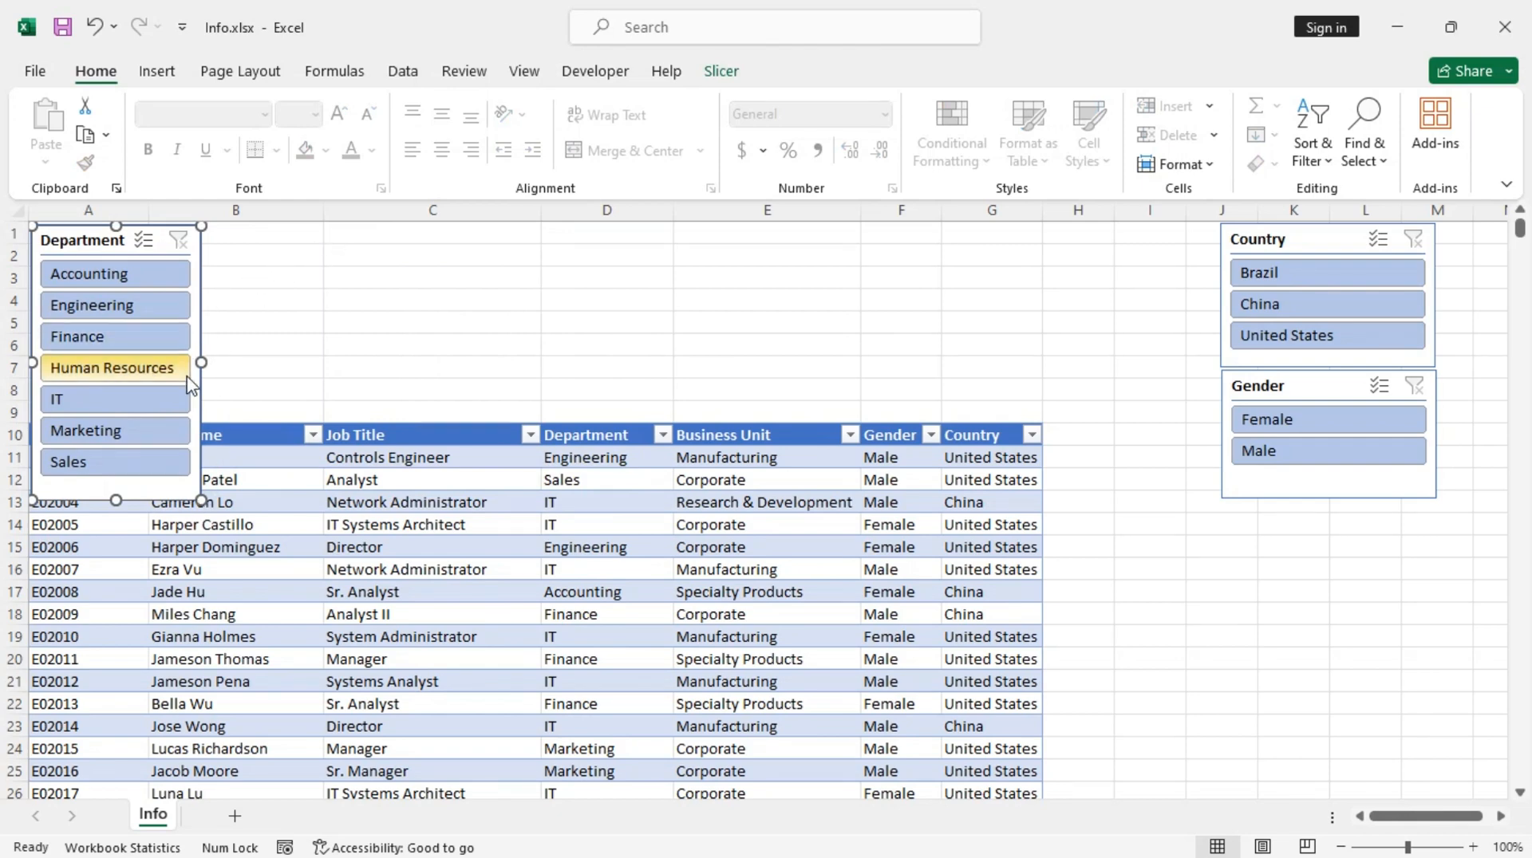
pyautogui.click(728, 73)
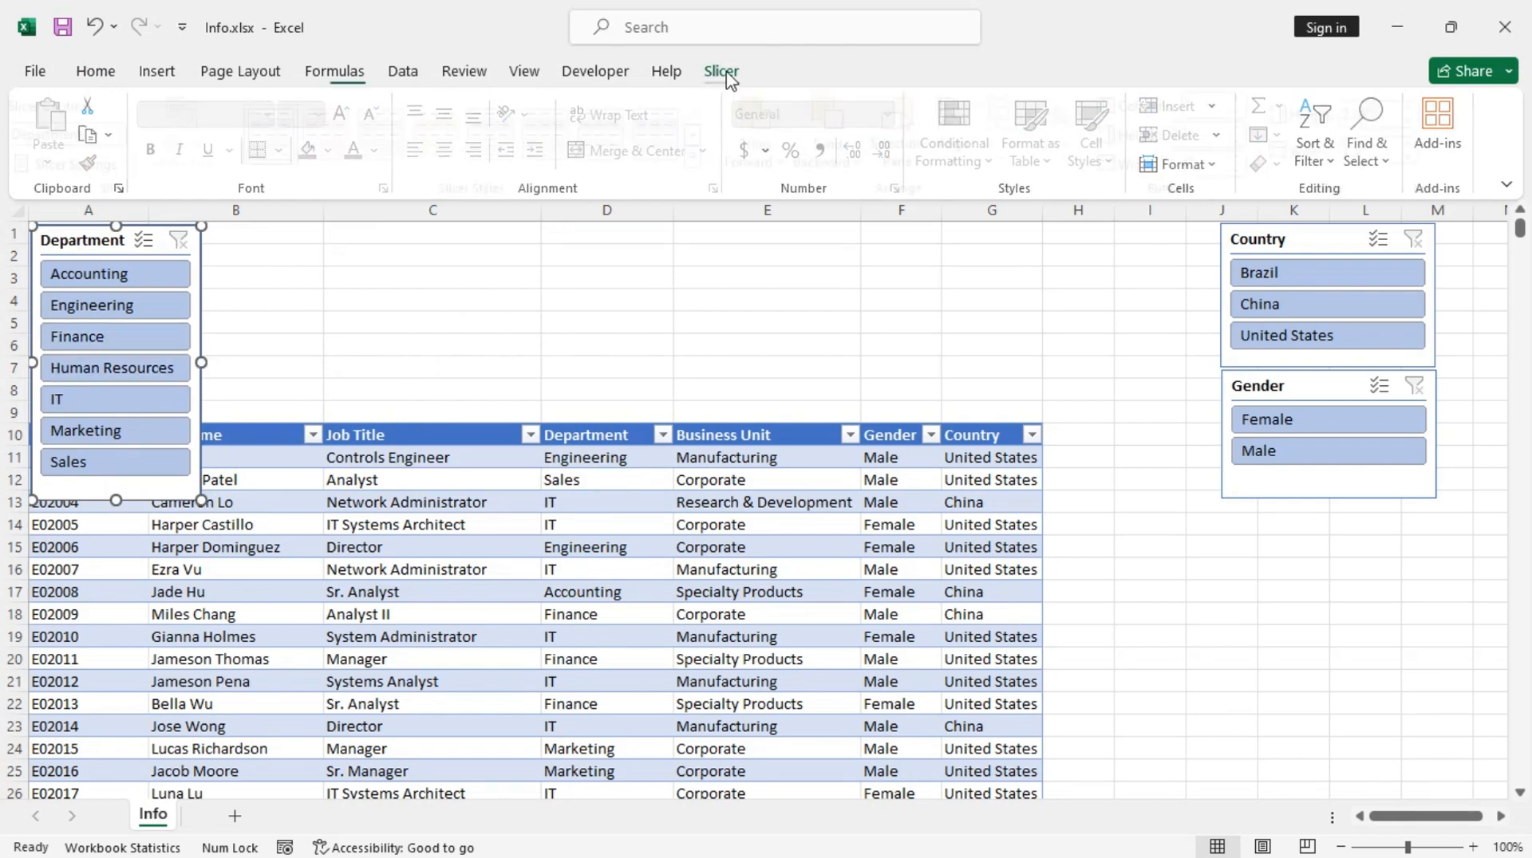
pyautogui.click(1250, 100)
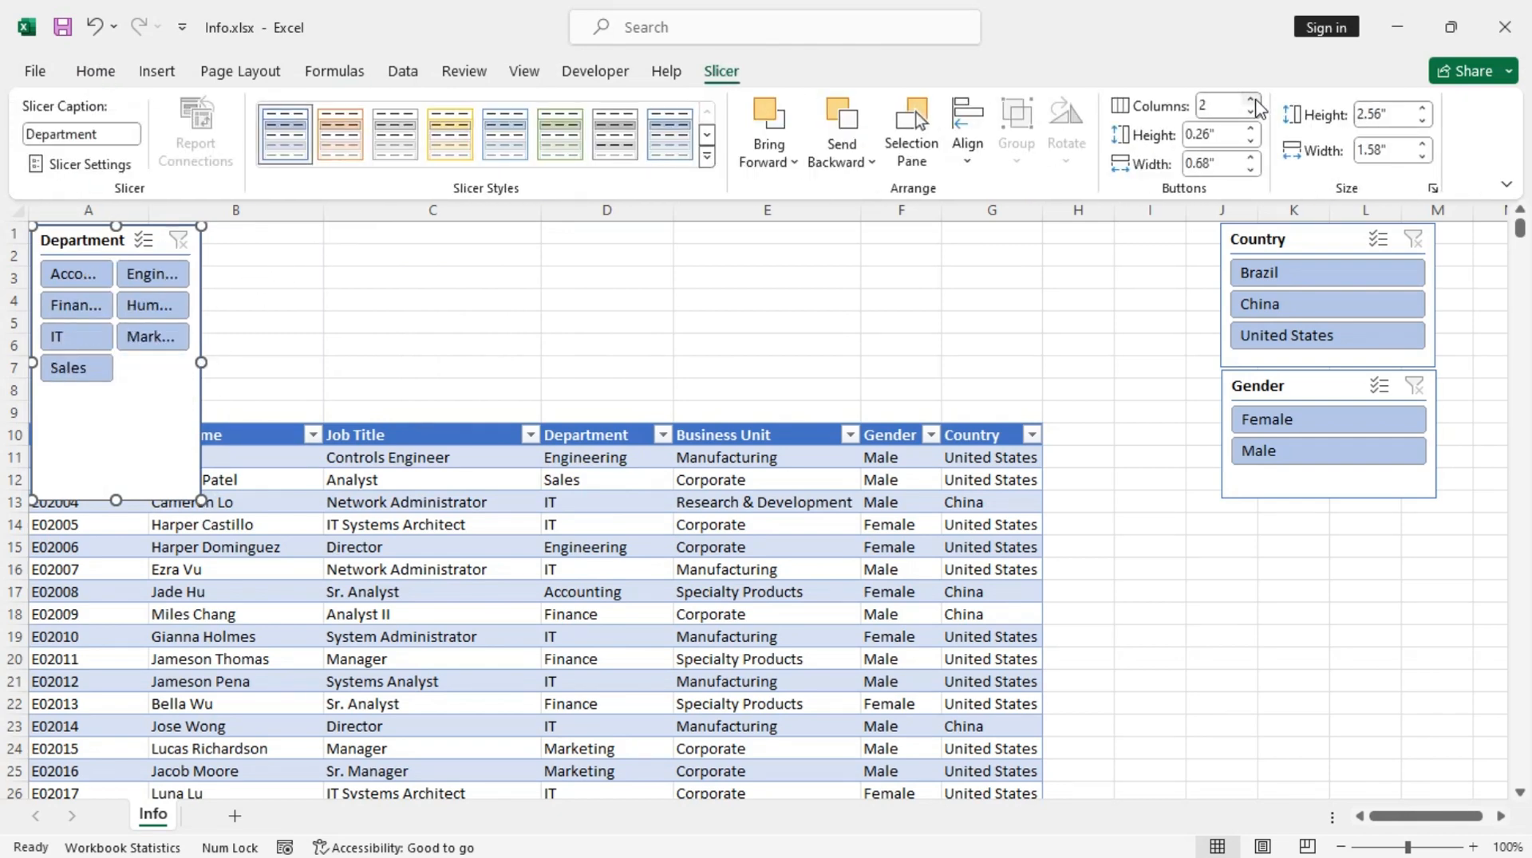
pyautogui.moveTo(201, 362); pyautogui.dragTo(390, 361)
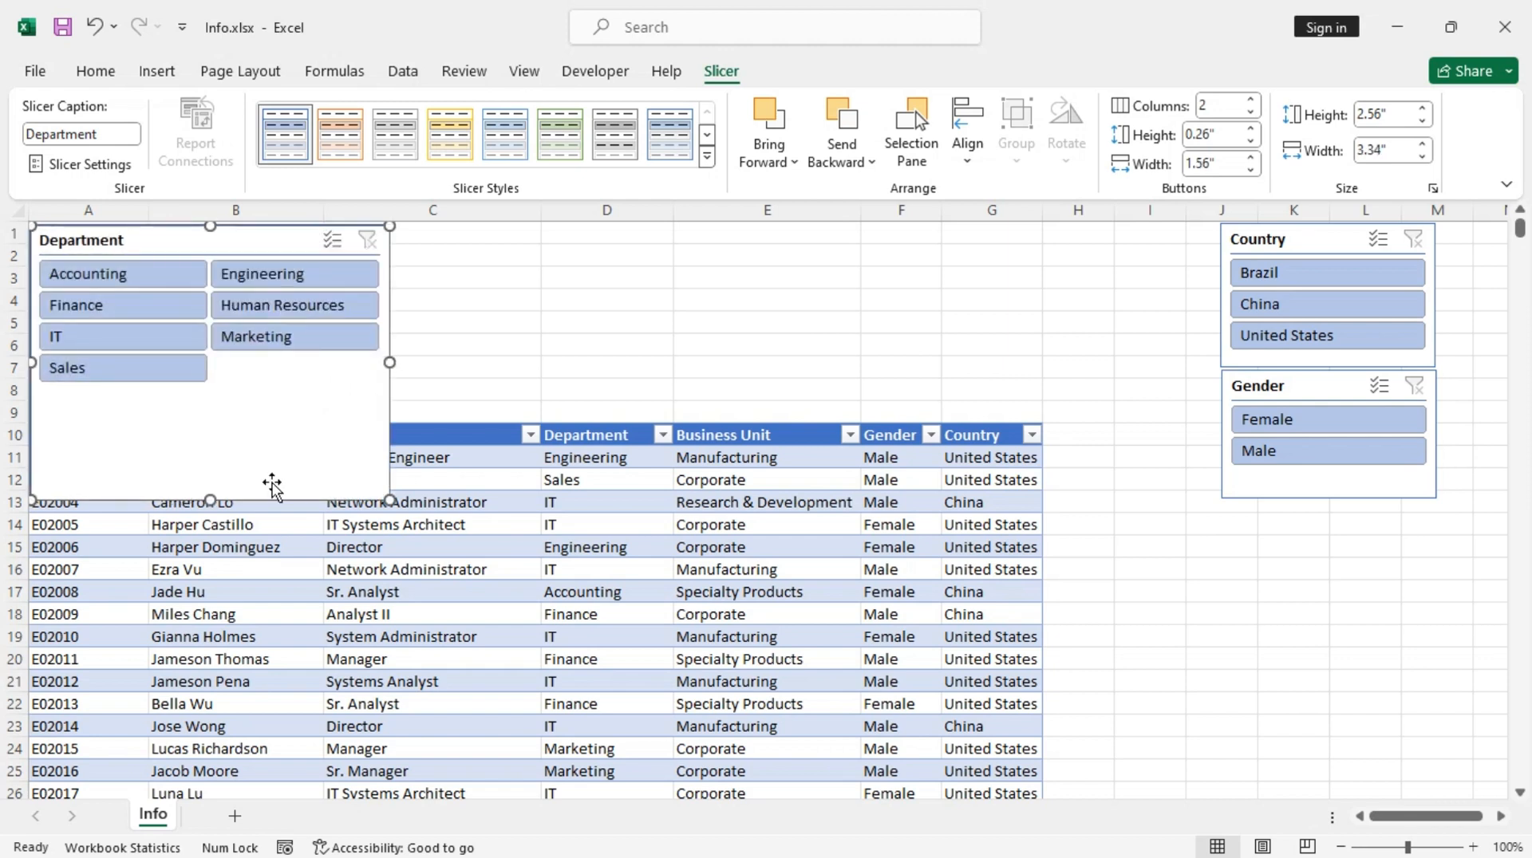
pyautogui.moveTo(217, 471); pyautogui.dragTo(236, 400)
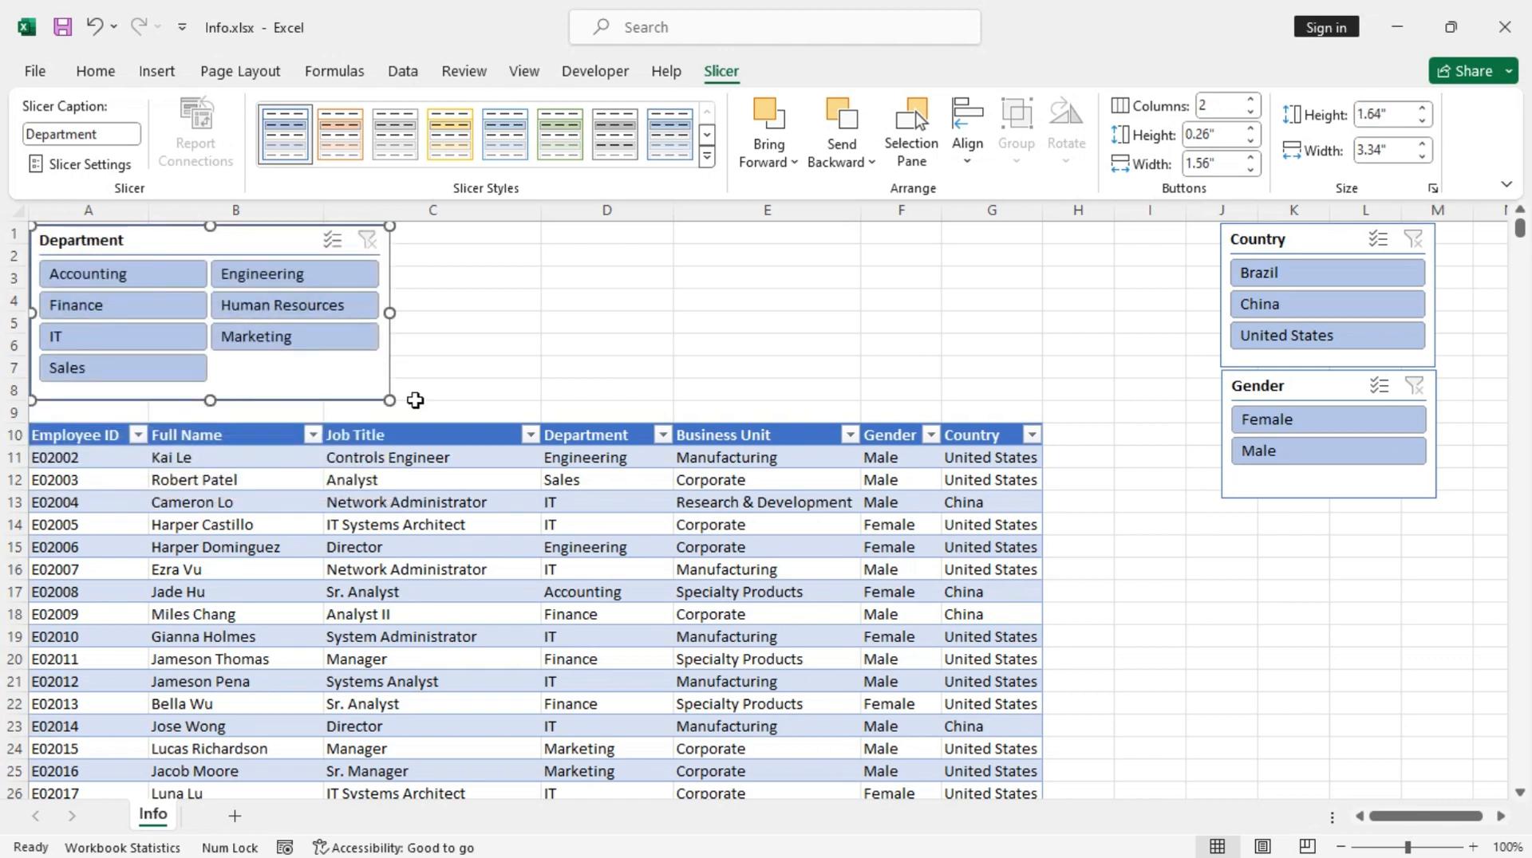
# Line up the Country and Gender slicers beside the Department slicer in the blank rows above the table.
pyautogui.moveTo(1318, 238); pyautogui.dragTo(491, 238)
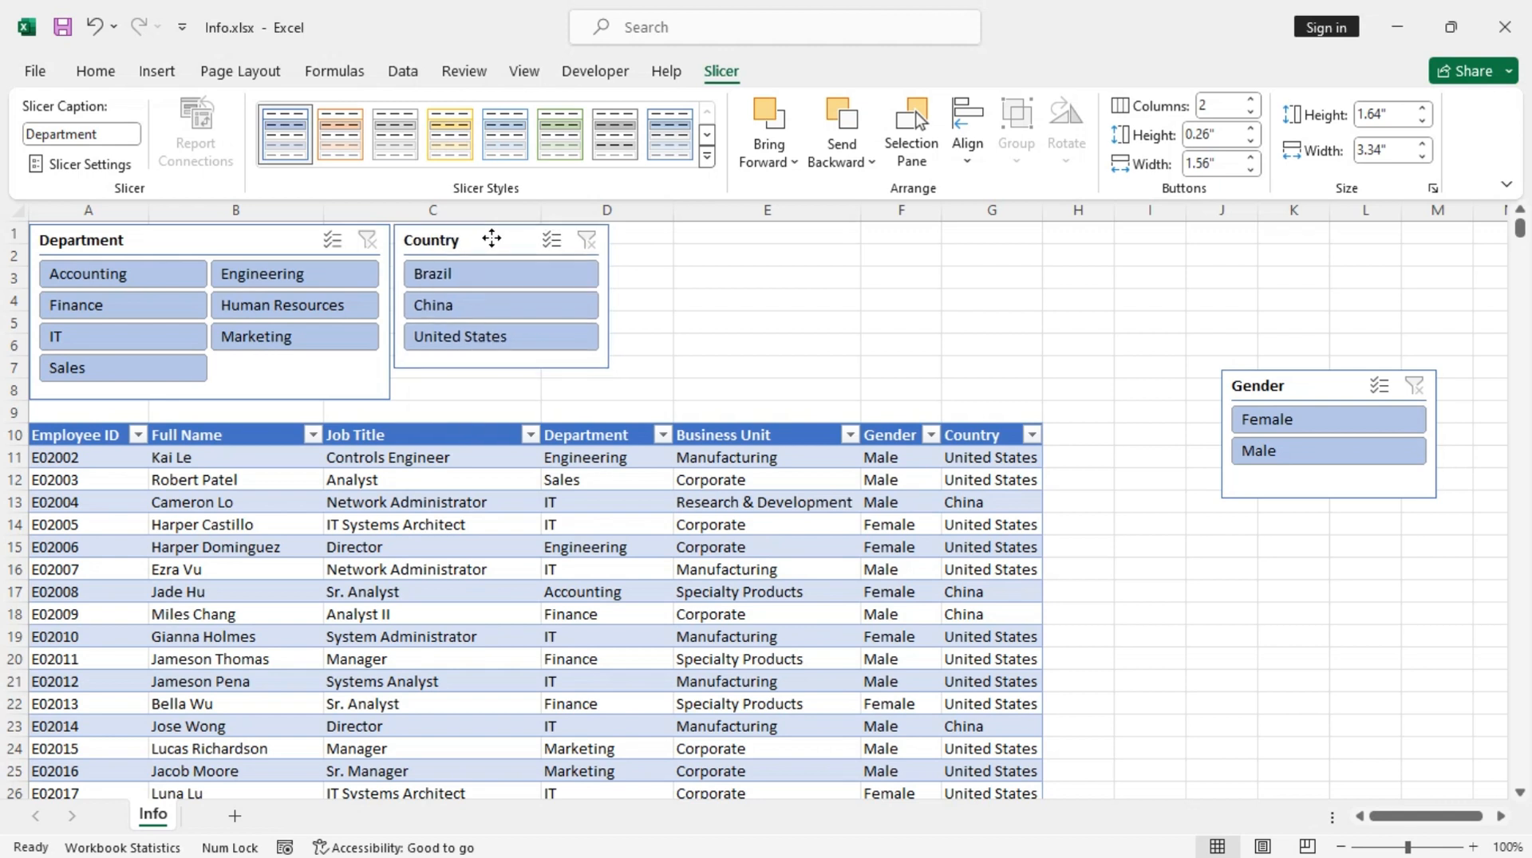
pyautogui.click(1297, 385)
pyautogui.moveTo(1297, 385); pyautogui.dragTo(721, 244)
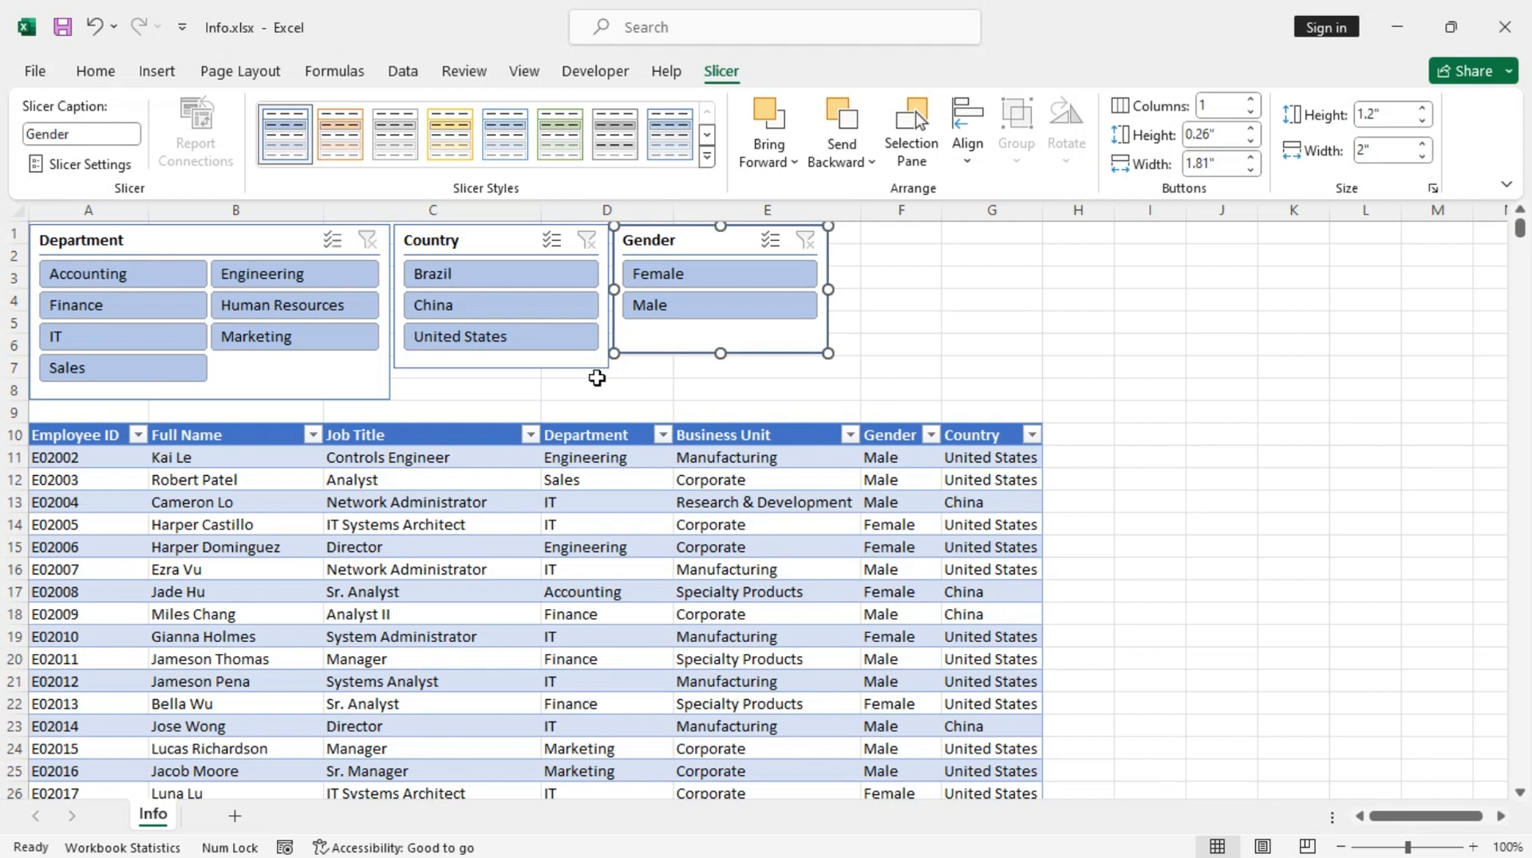
pyautogui.click(1128, 393)
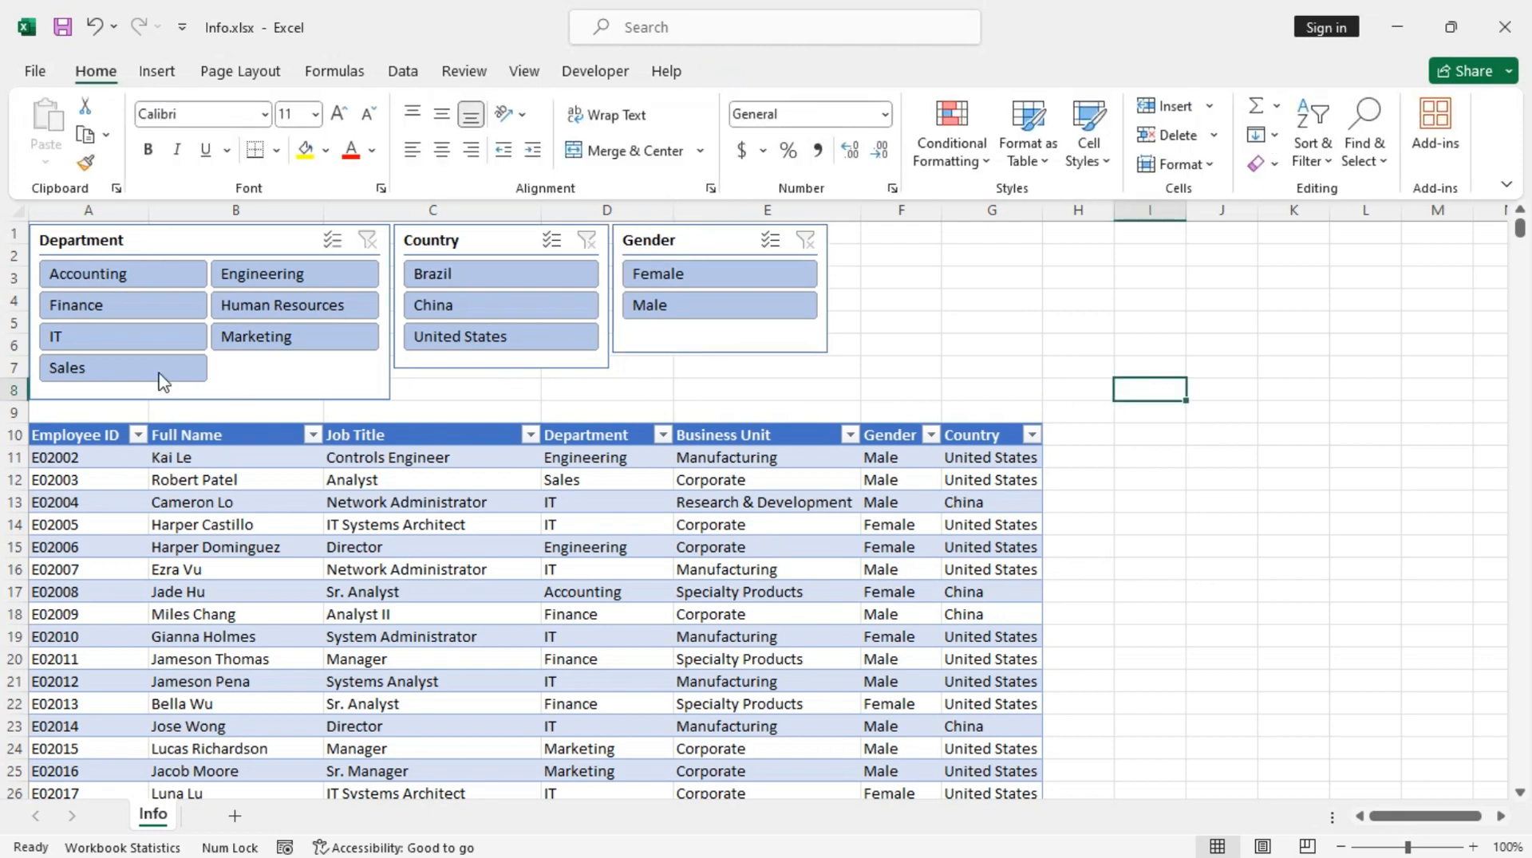
# Disable resizing and moving for the Department, Country and Gender slicers together.
pyautogui.click(234, 245)
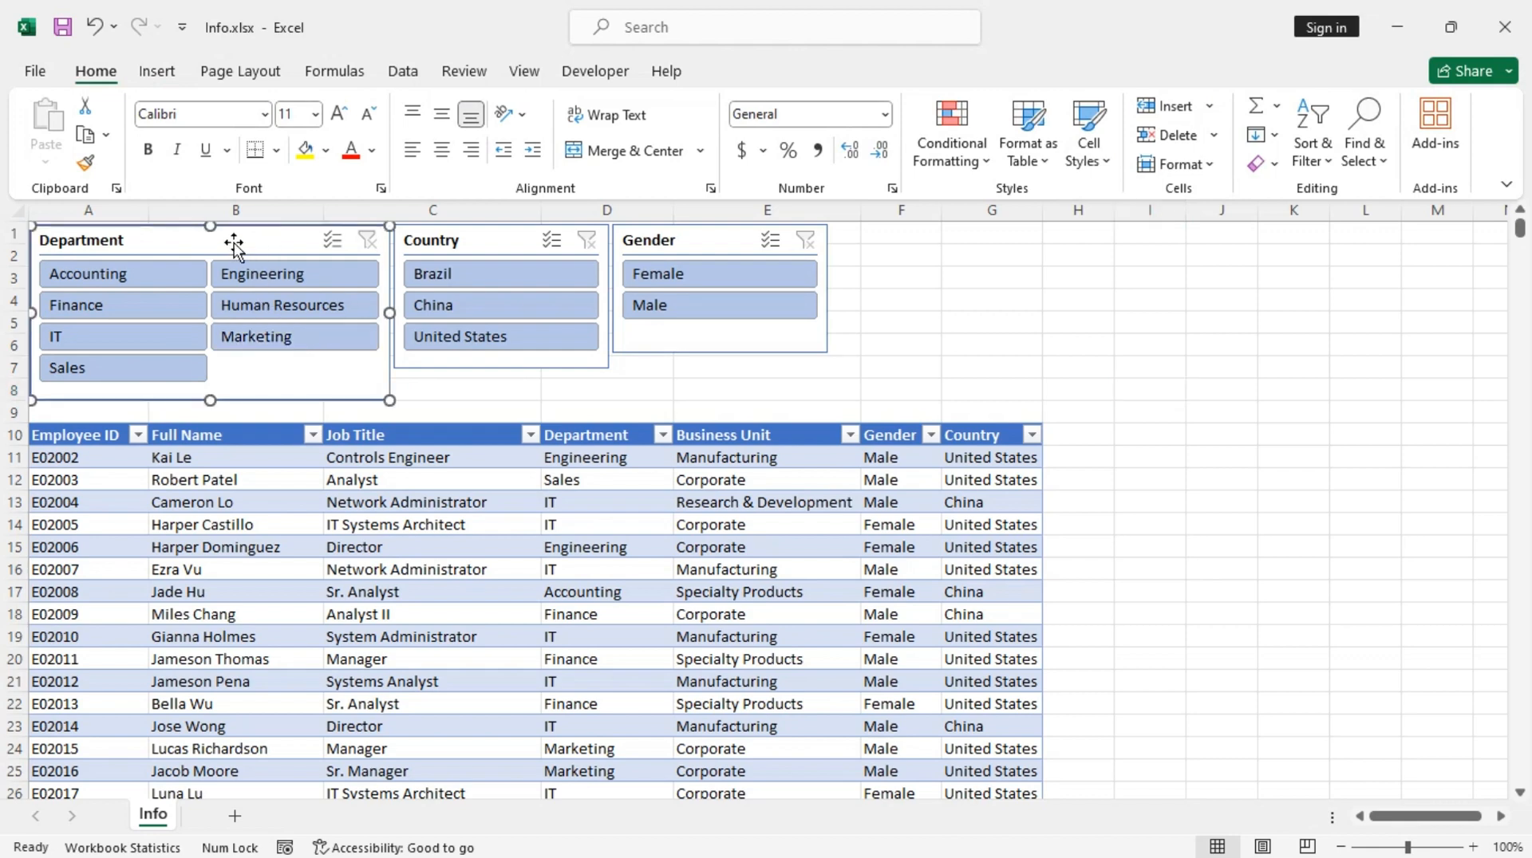
pyautogui.keyDown('ctrl'); pyautogui.click(498, 246); pyautogui.keyUp('ctrl')
pyautogui.keyDown('ctrl'); pyautogui.click(710, 245); pyautogui.keyUp('ctrl')
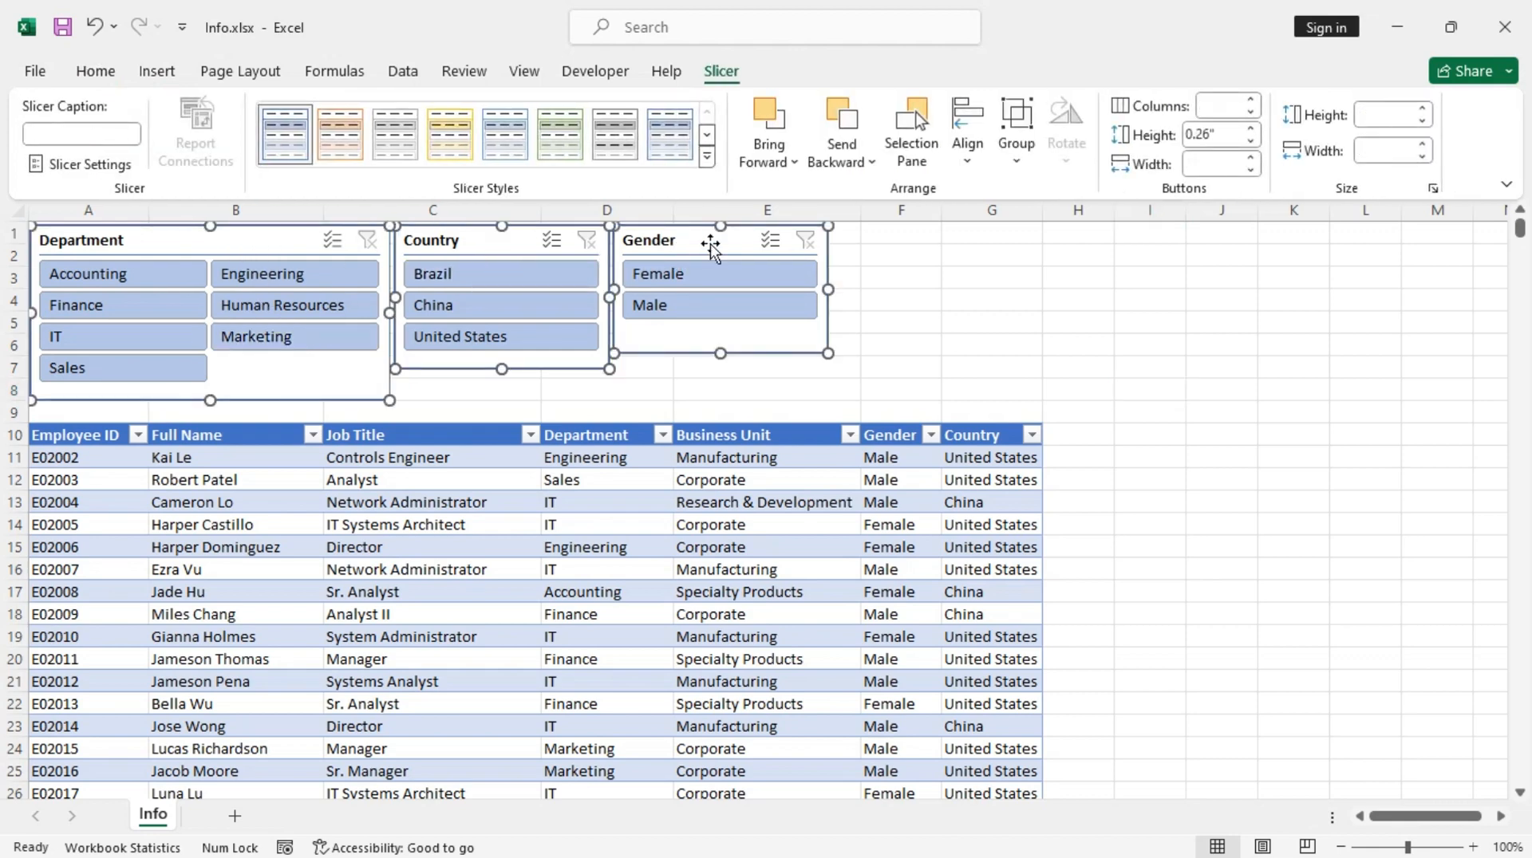
pyautogui.rightClick(263, 249)
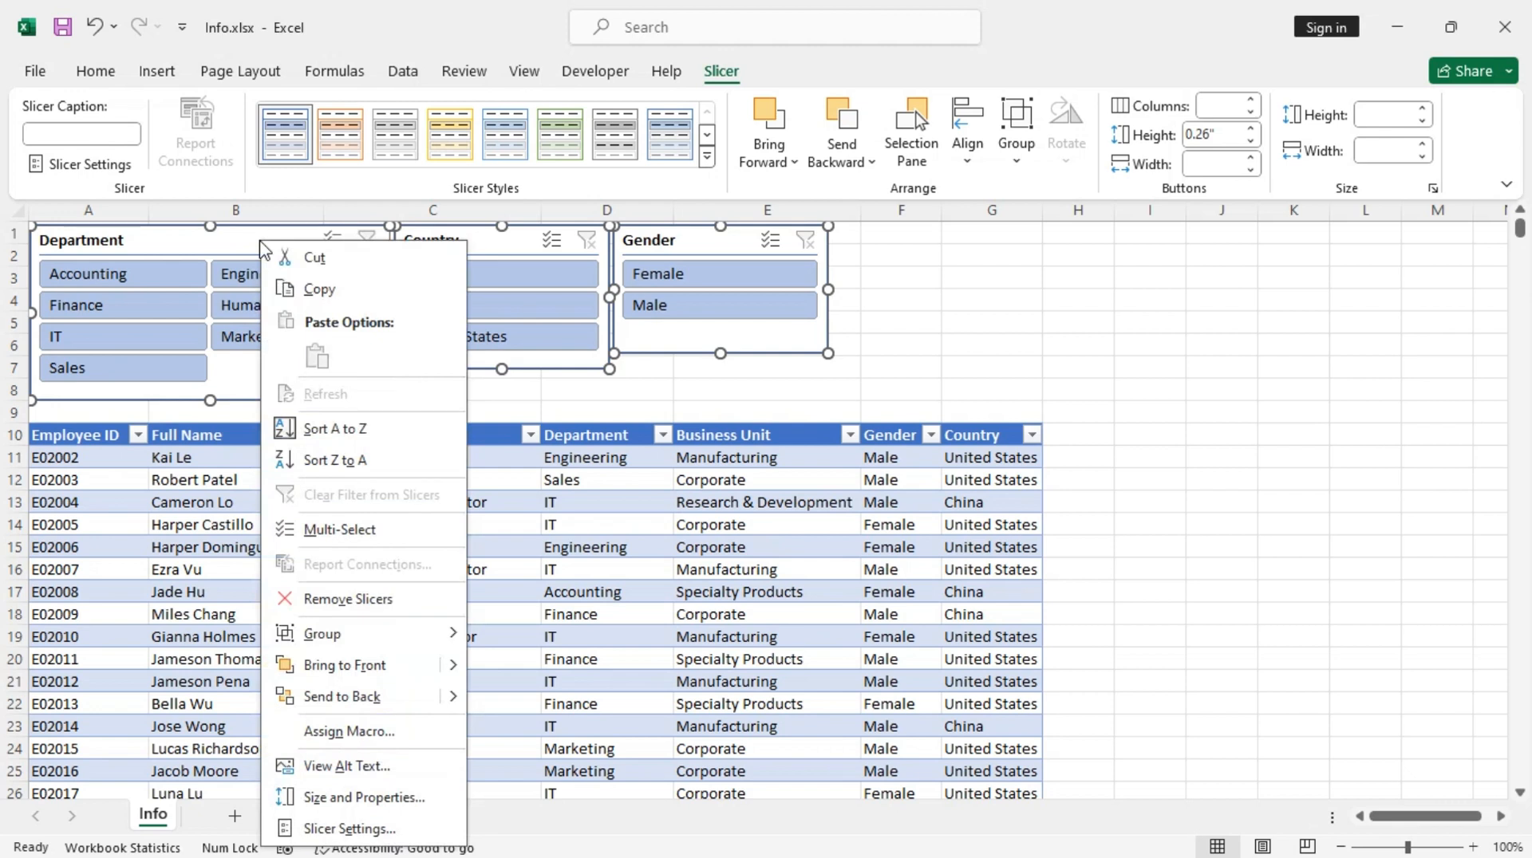
pyautogui.click(375, 798)
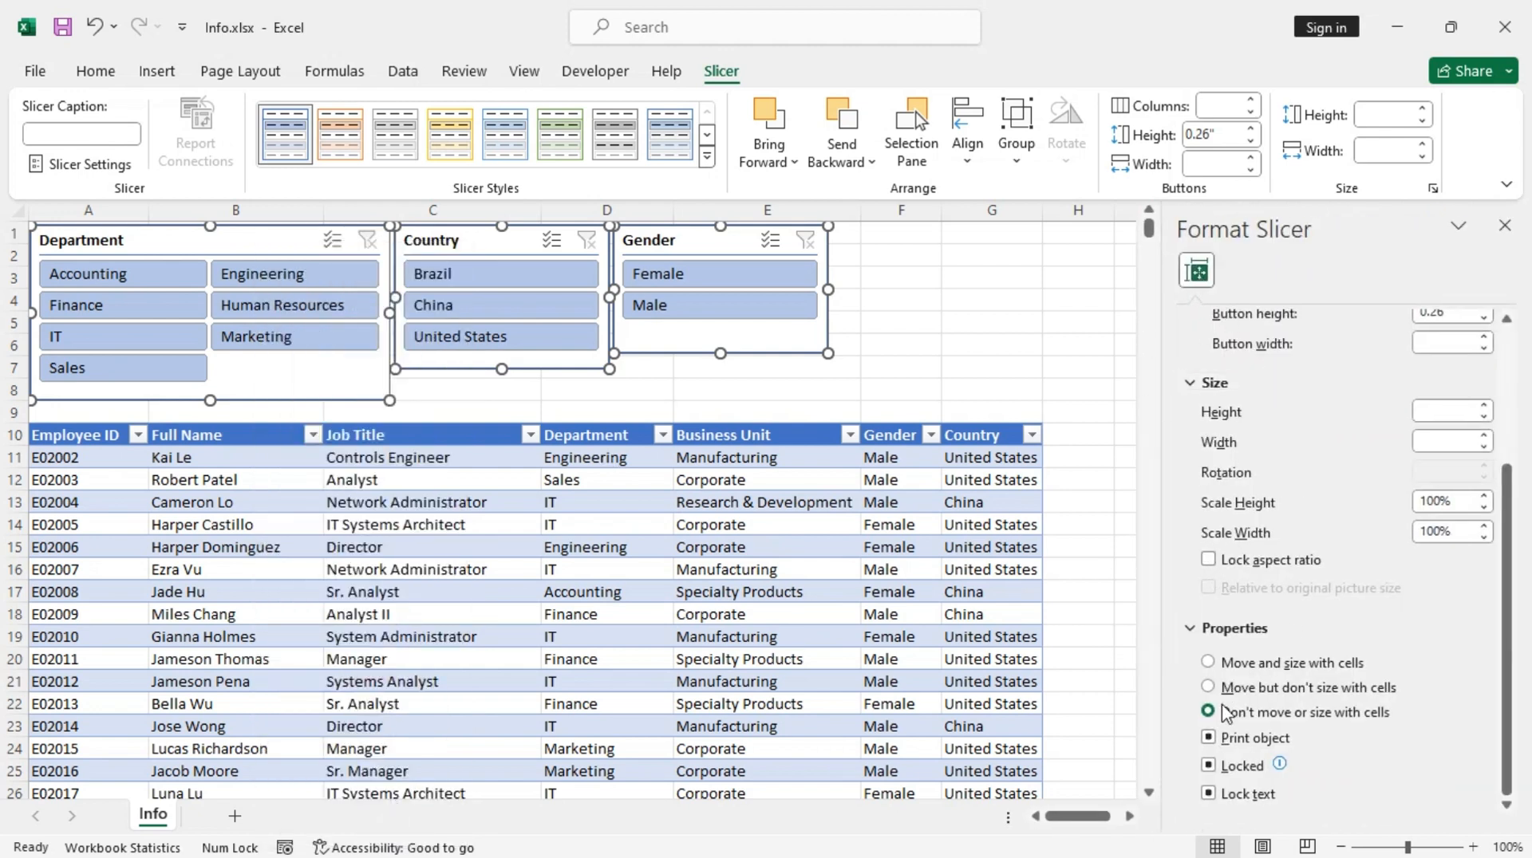
pyautogui.scroll(3, 1218, 458)
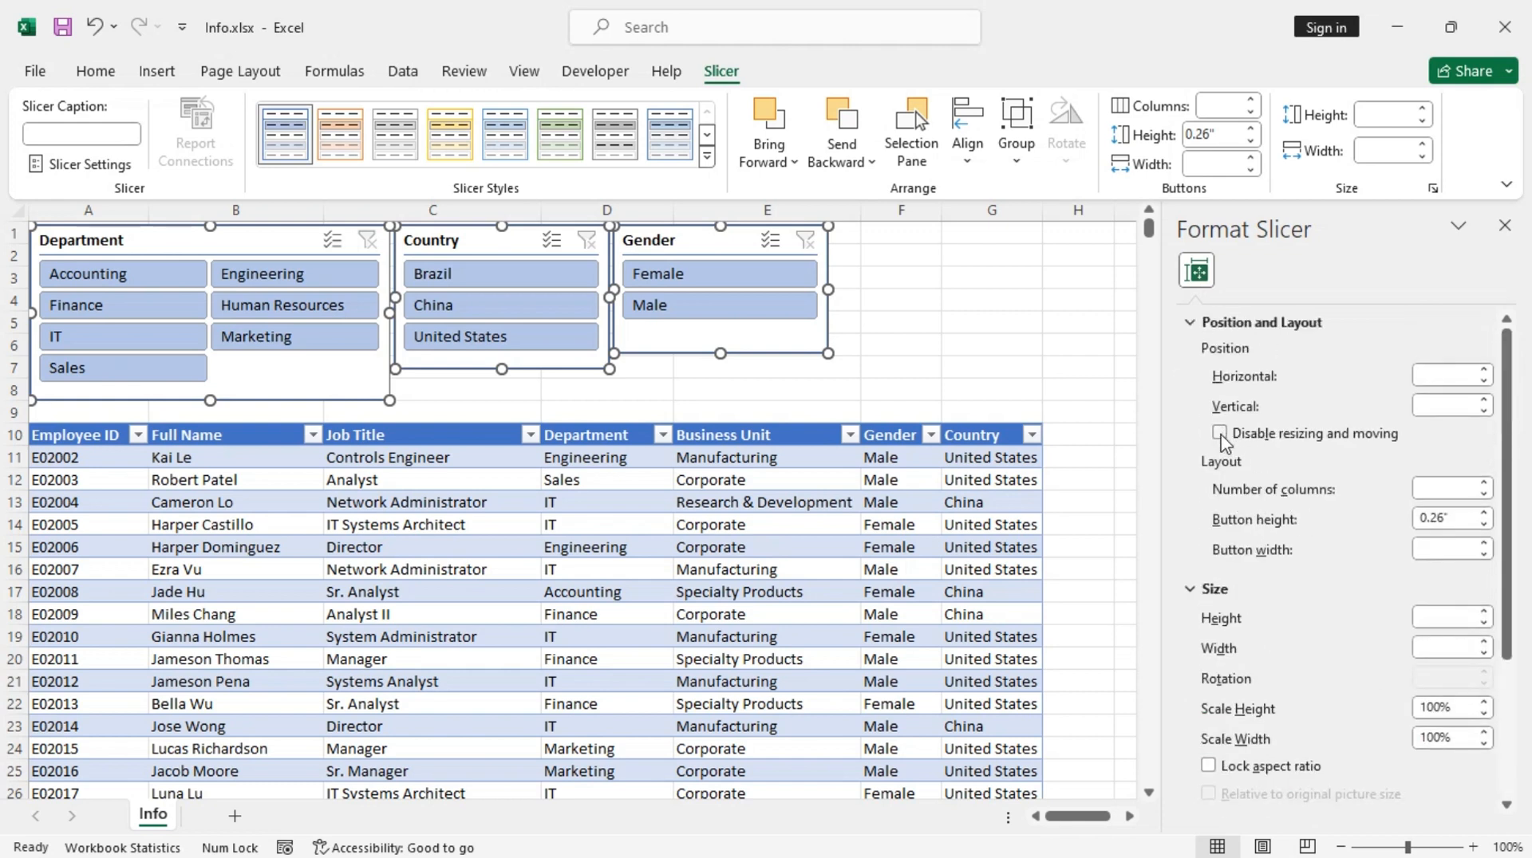
pyautogui.click(1218, 433)
# Turn off the Print object and Locked properties for the three slicers, and close the formatting options.
pyautogui.scroll(-3, 1270, 532)
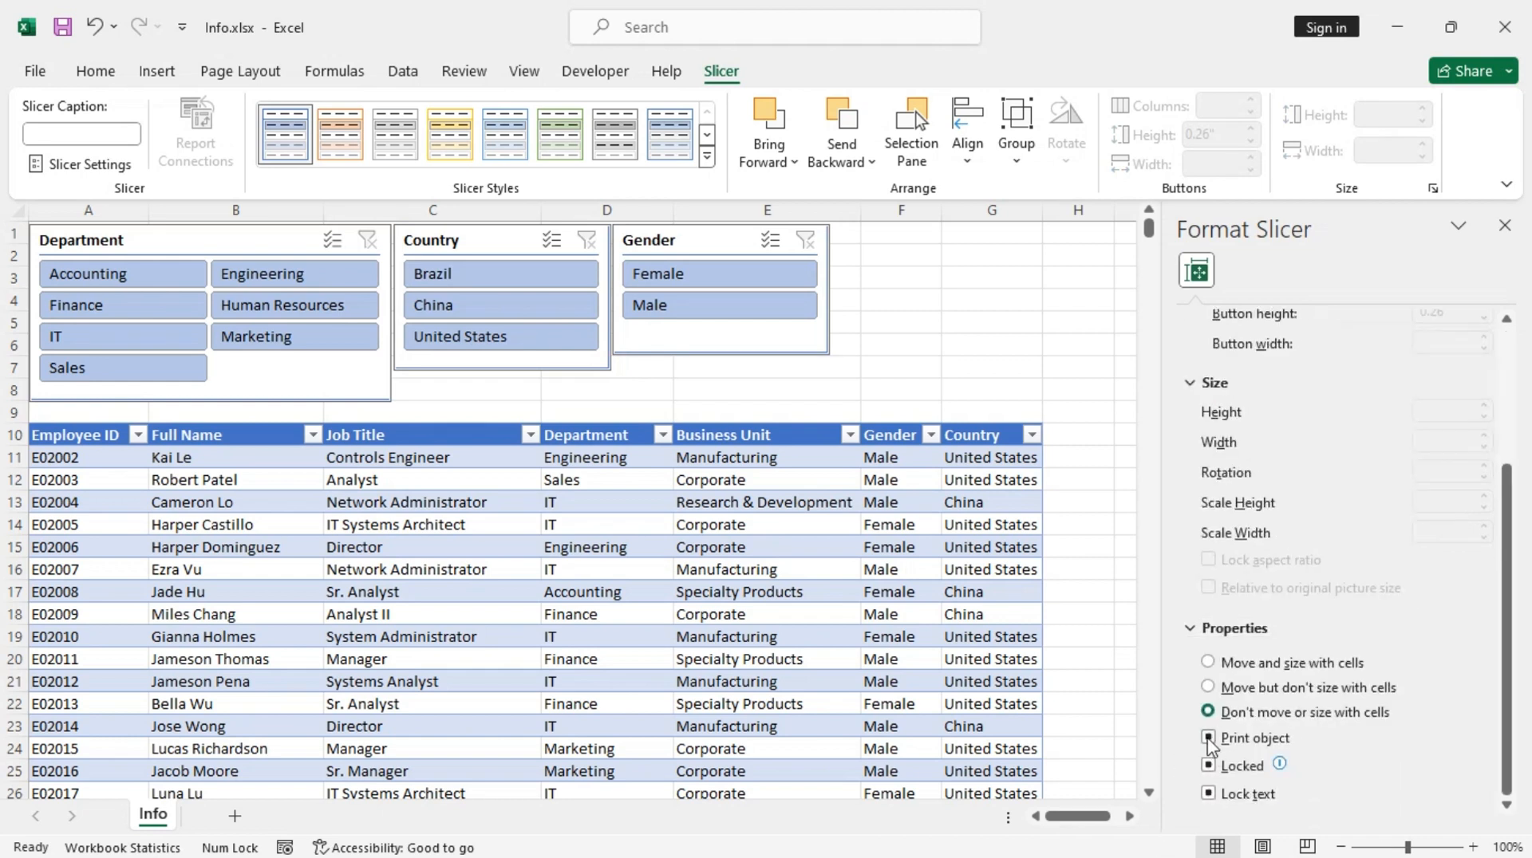
pyautogui.click(1208, 739)
pyautogui.click(1208, 766)
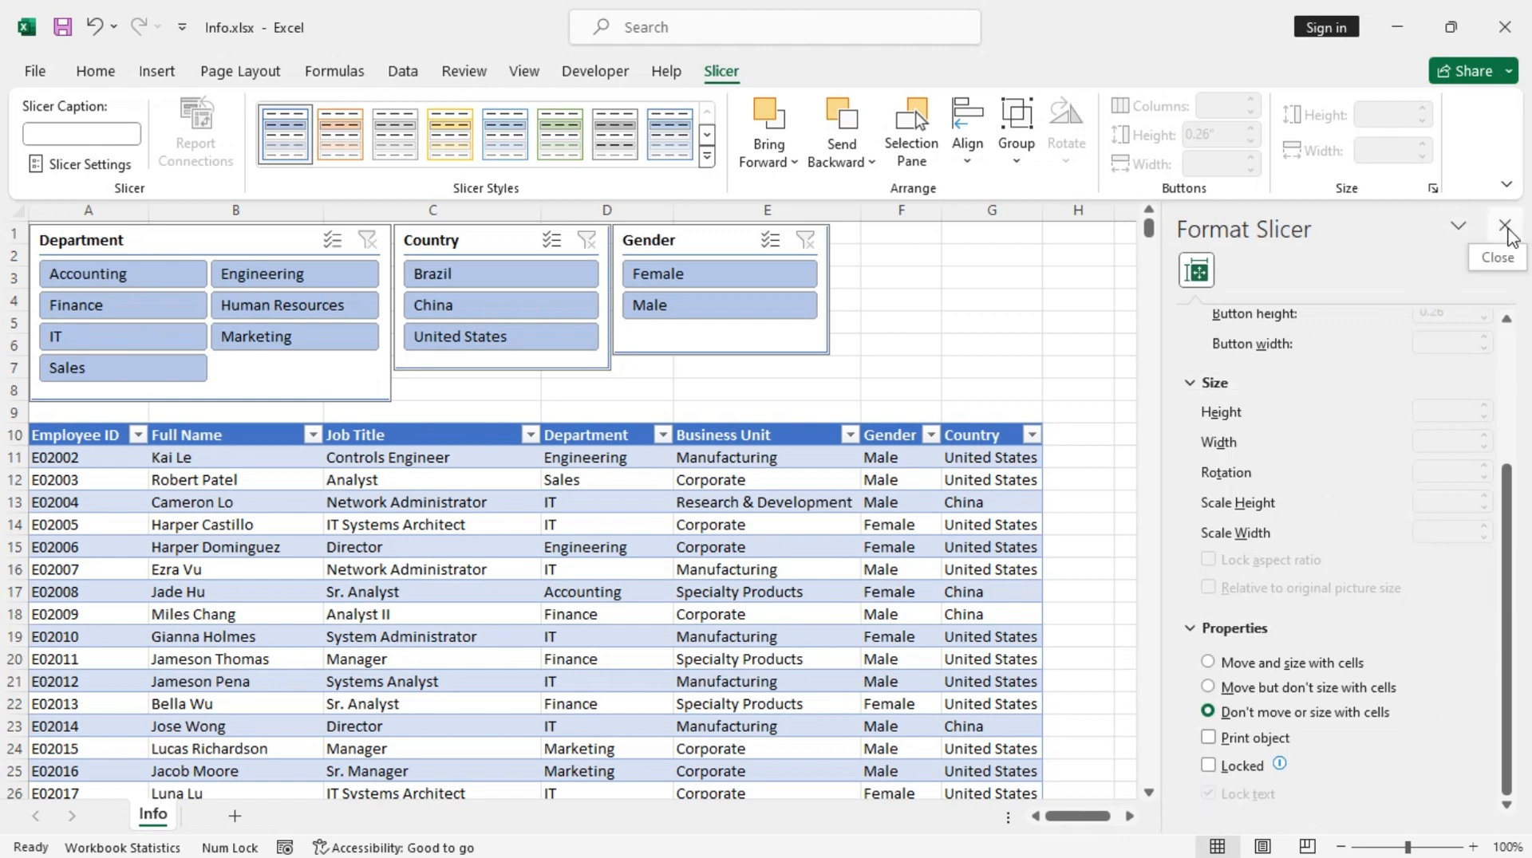
pyautogui.click(1504, 228)
pyautogui.click(889, 340)
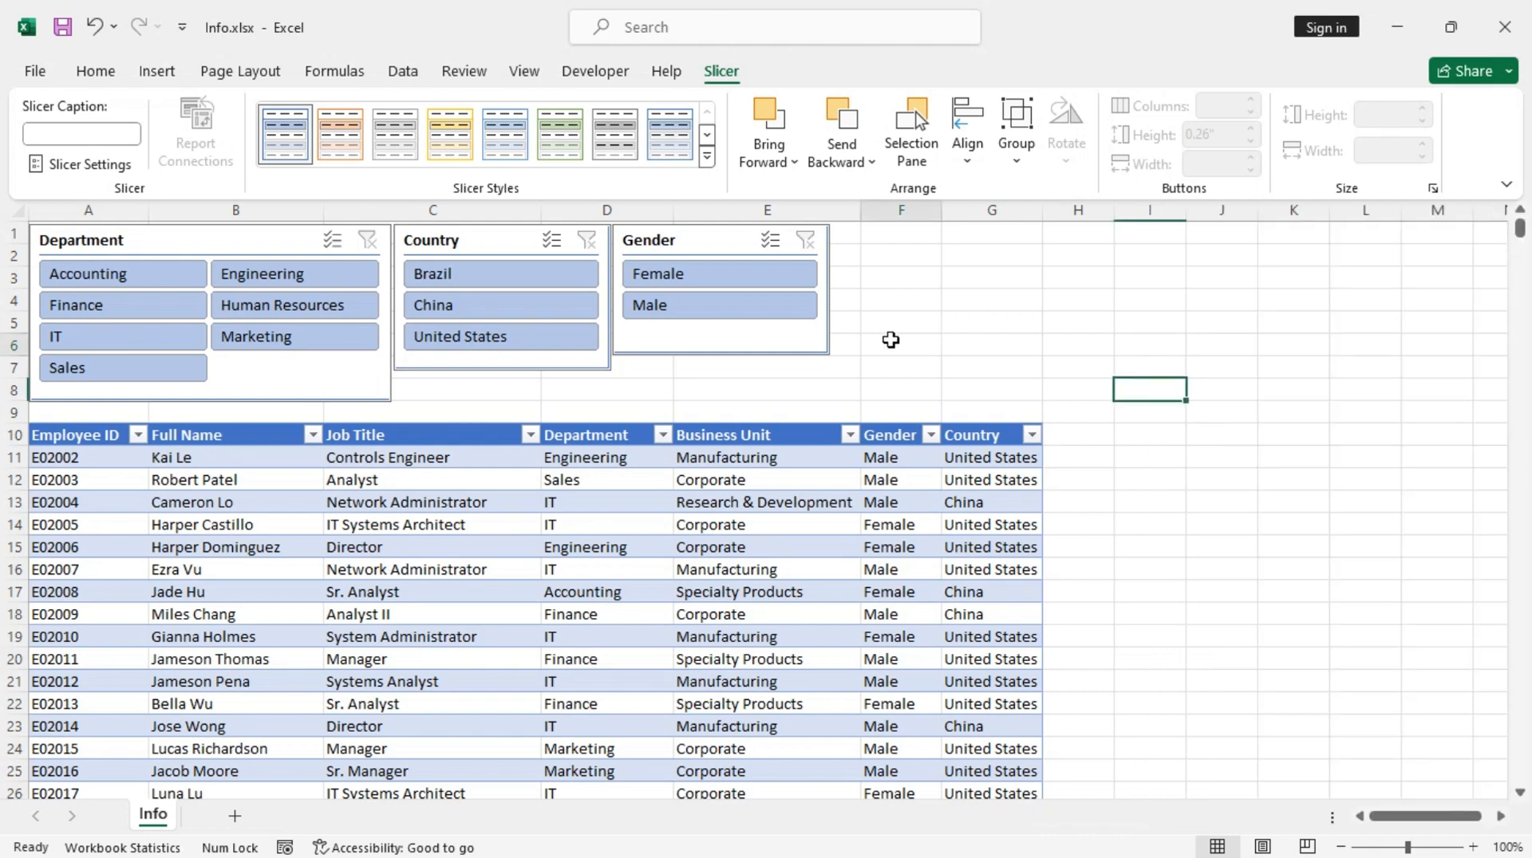
# Filter the table to the Finance department with the slicer, and clear the filter.
pyautogui.click(99, 307)
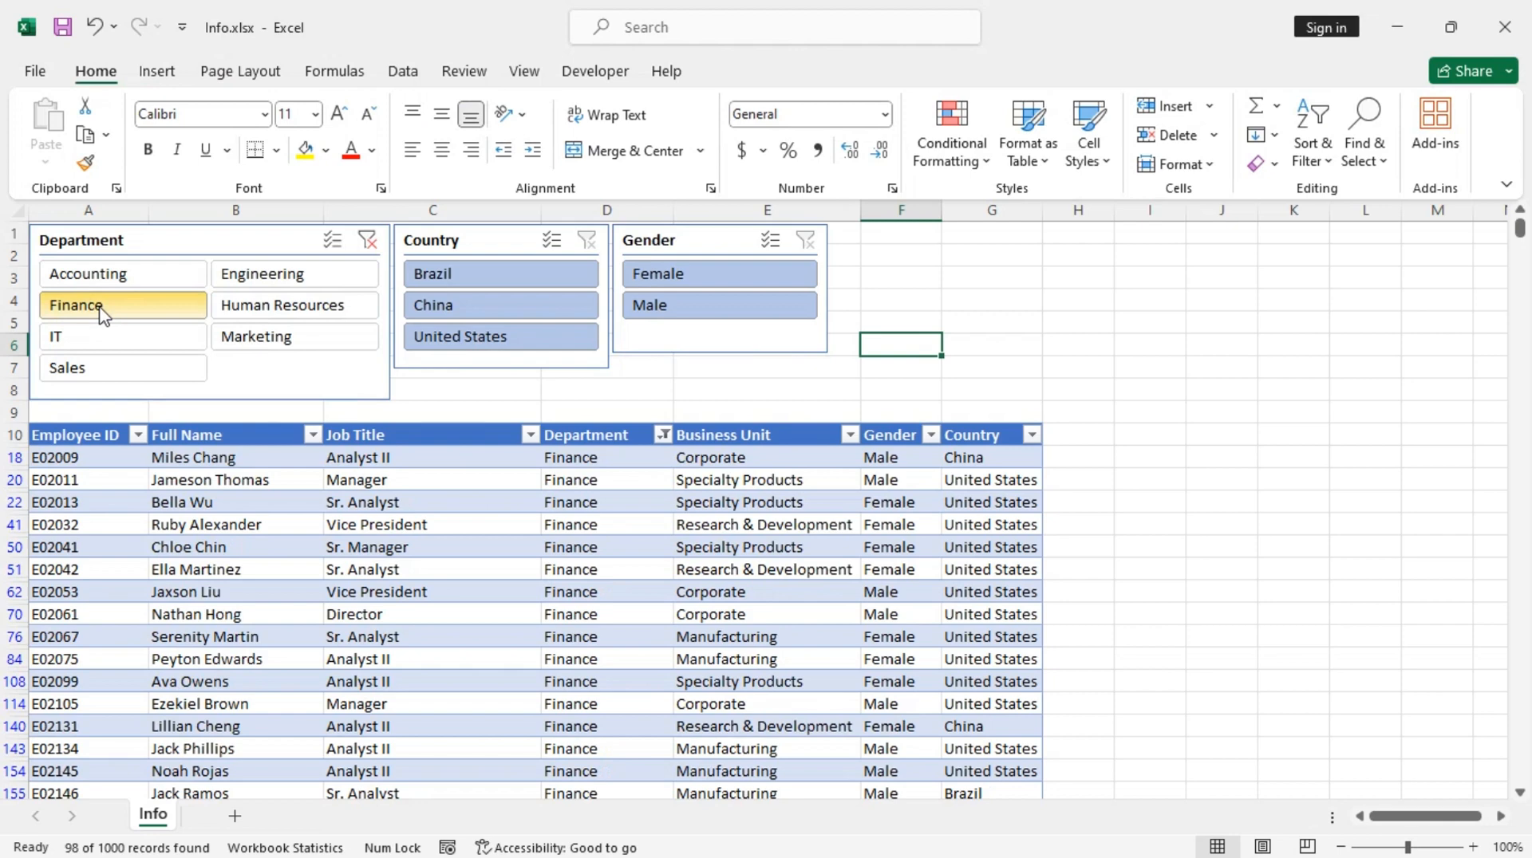
pyautogui.click(368, 241)
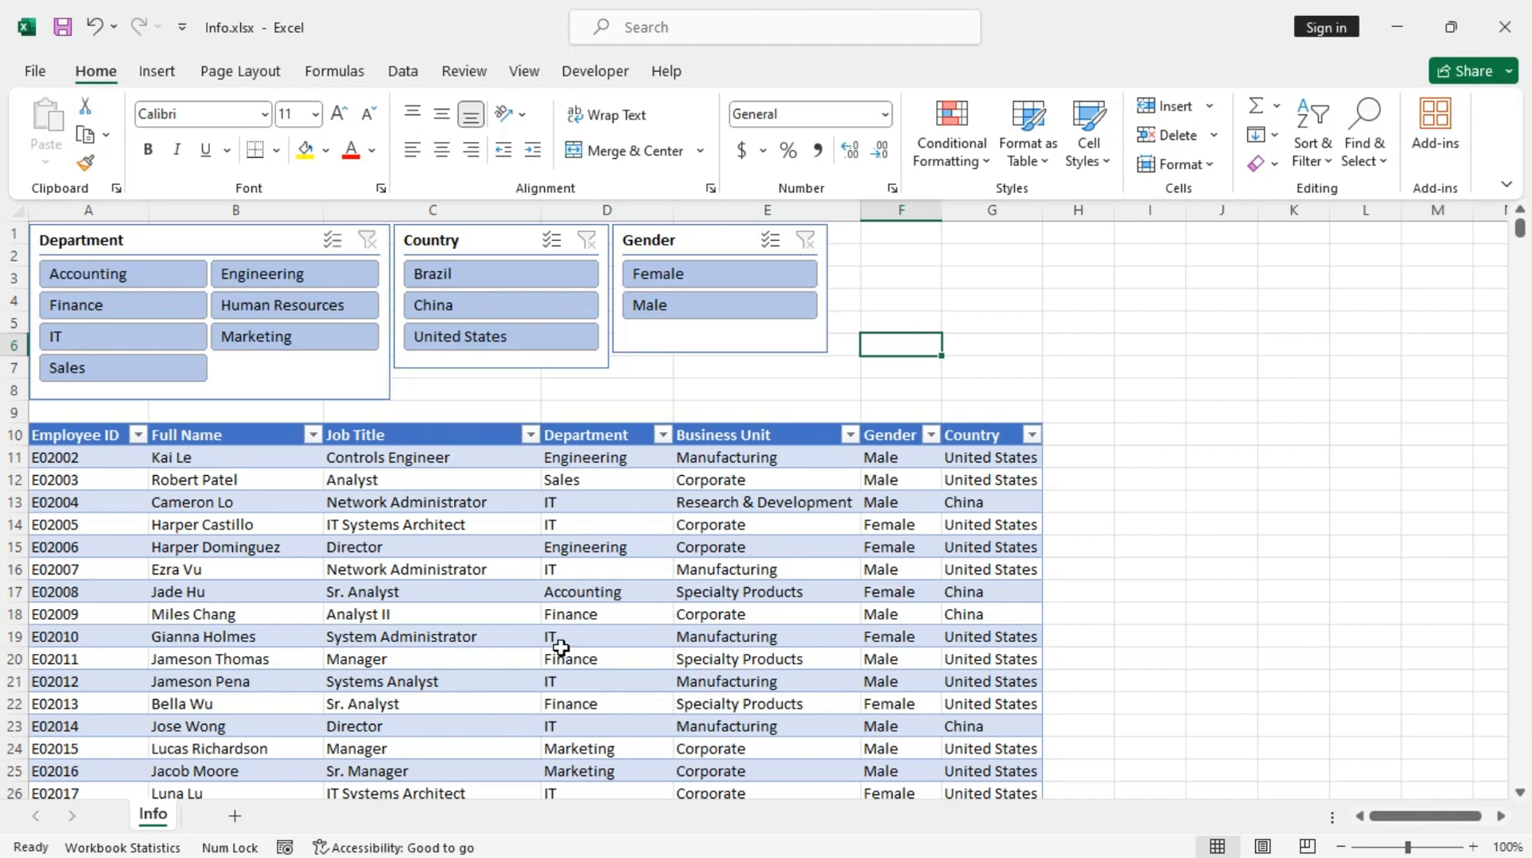
# Freeze the worksheet rows above row 11, covering the slicers and the table header, and check how the sheet scrolls.
pyautogui.click(14, 457)
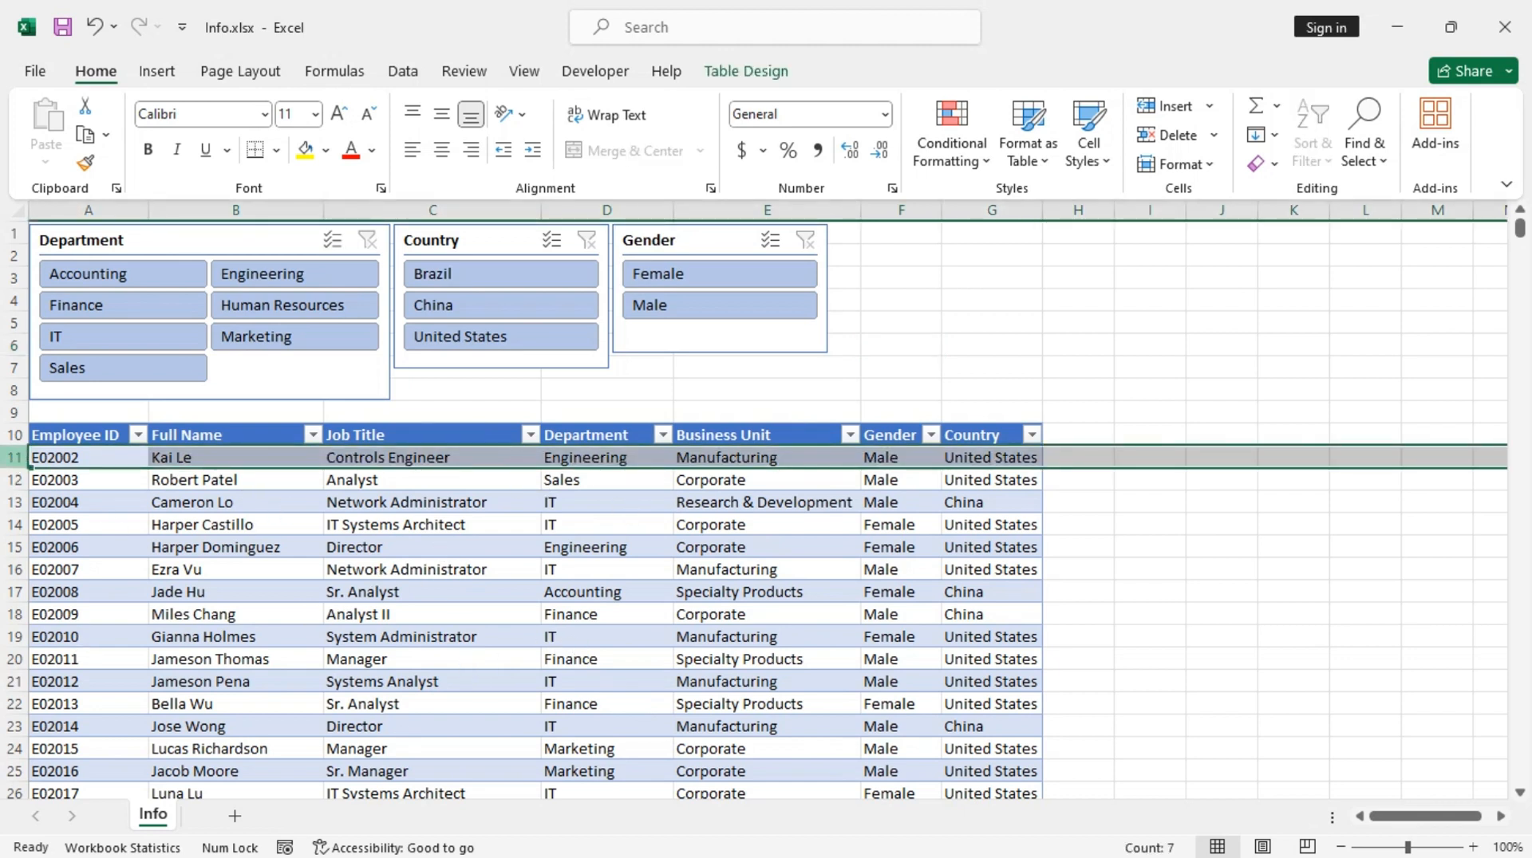
pyautogui.click(524, 71)
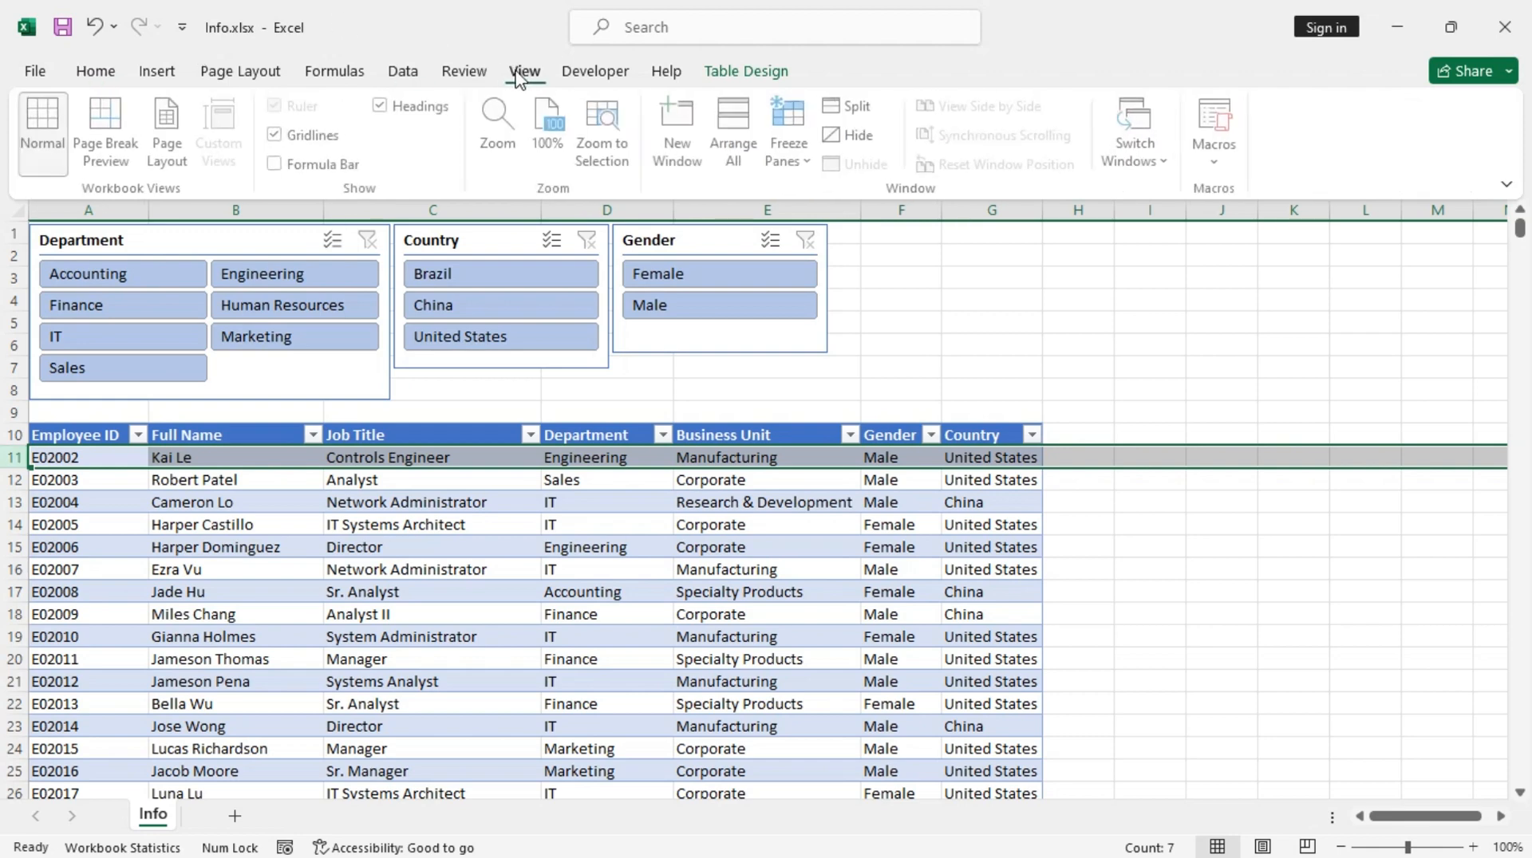
pyautogui.click(795, 152)
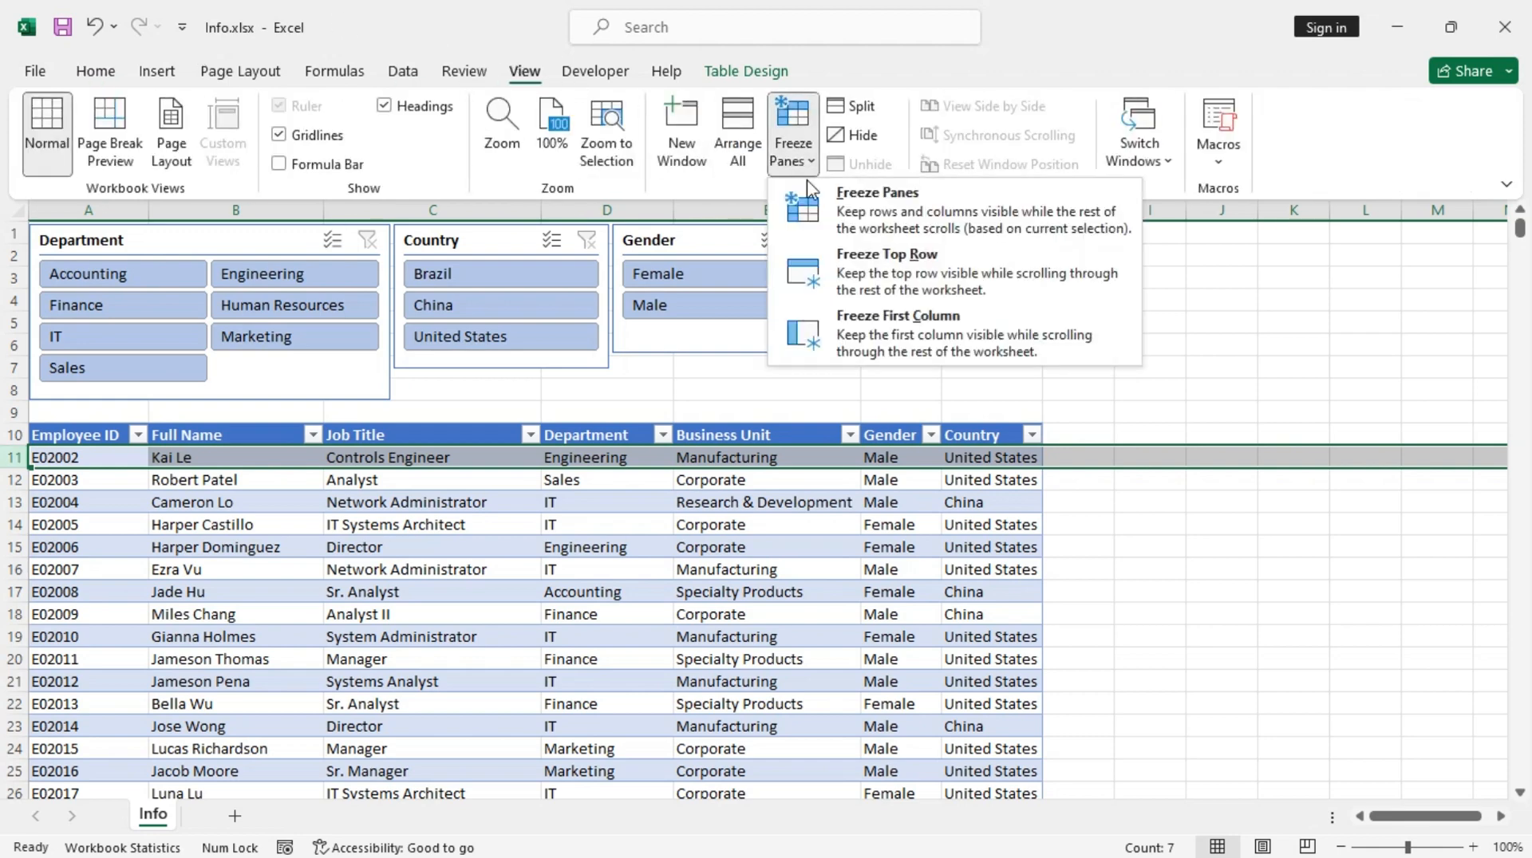
pyautogui.click(919, 215)
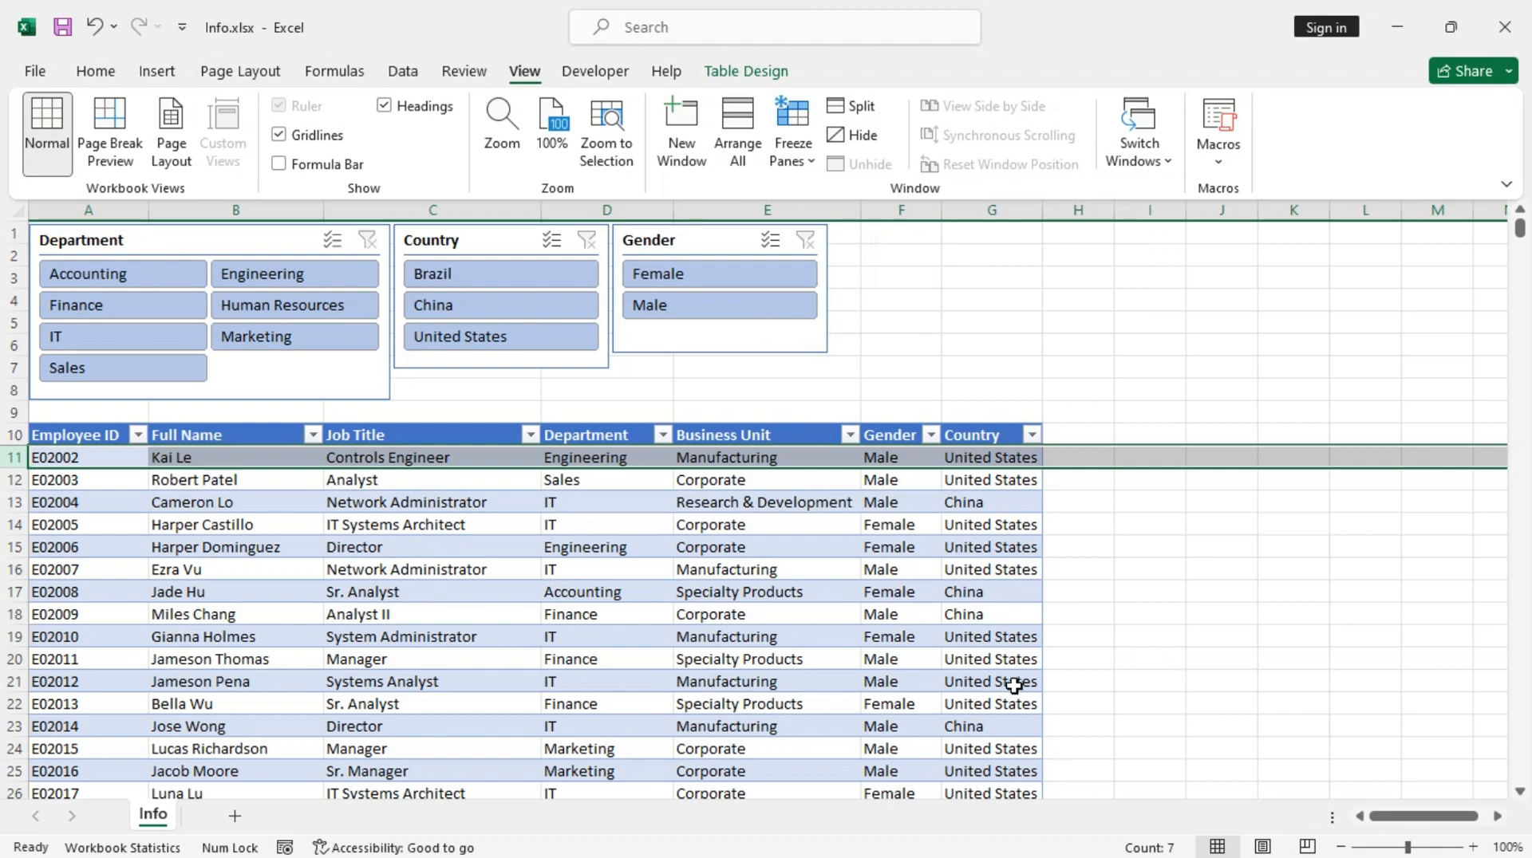
pyautogui.scroll(-7, 1013, 681)
pyautogui.scroll(-13, 1014, 678)
pyautogui.scroll(20, 1015, 671)
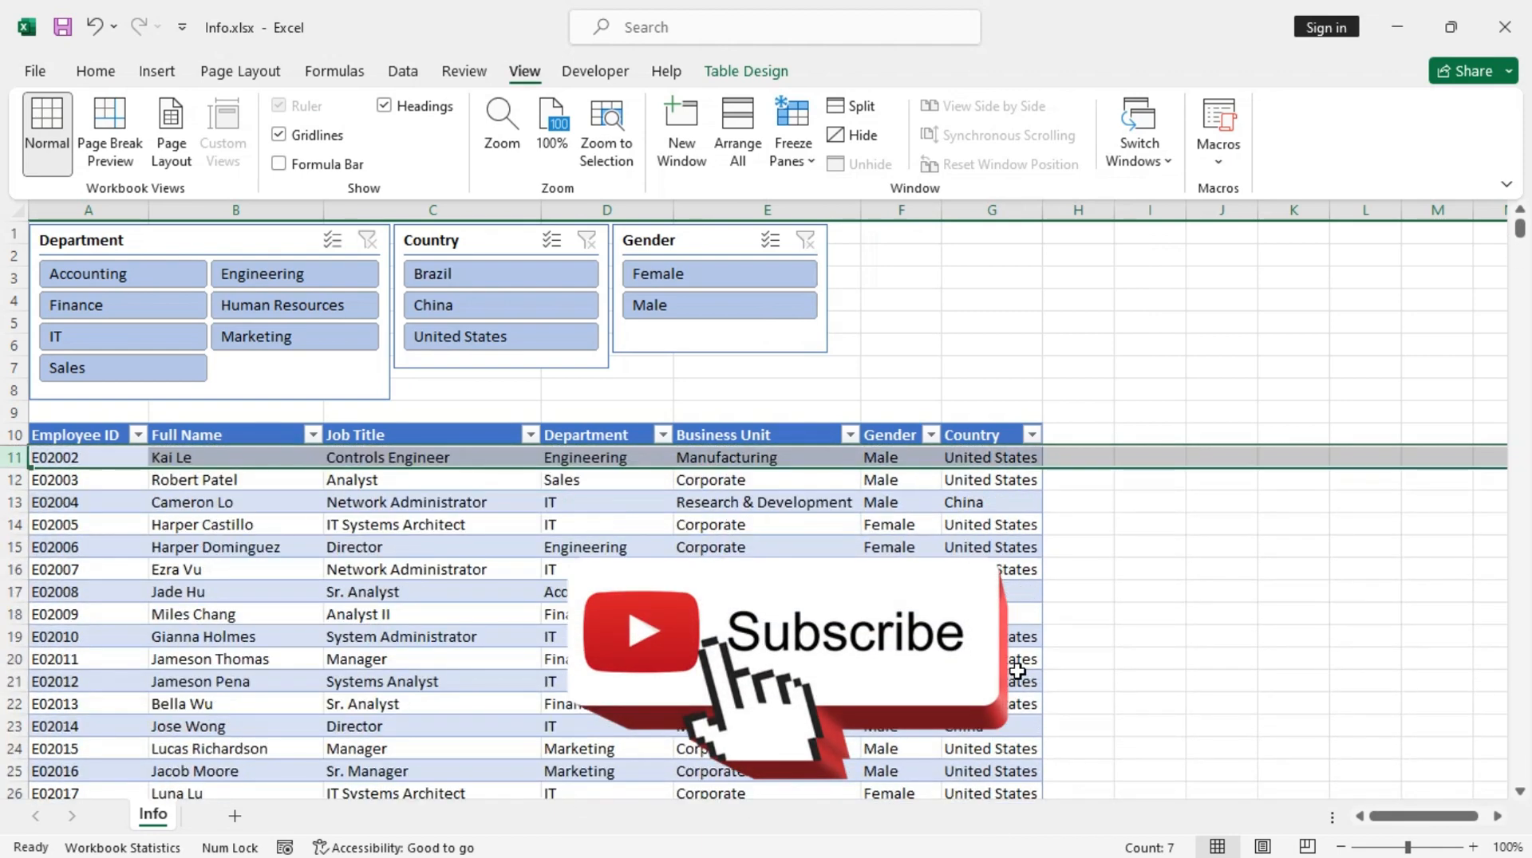
pyautogui.scroll(-7, 1017, 672)
pyautogui.scroll(7, 1017, 672)
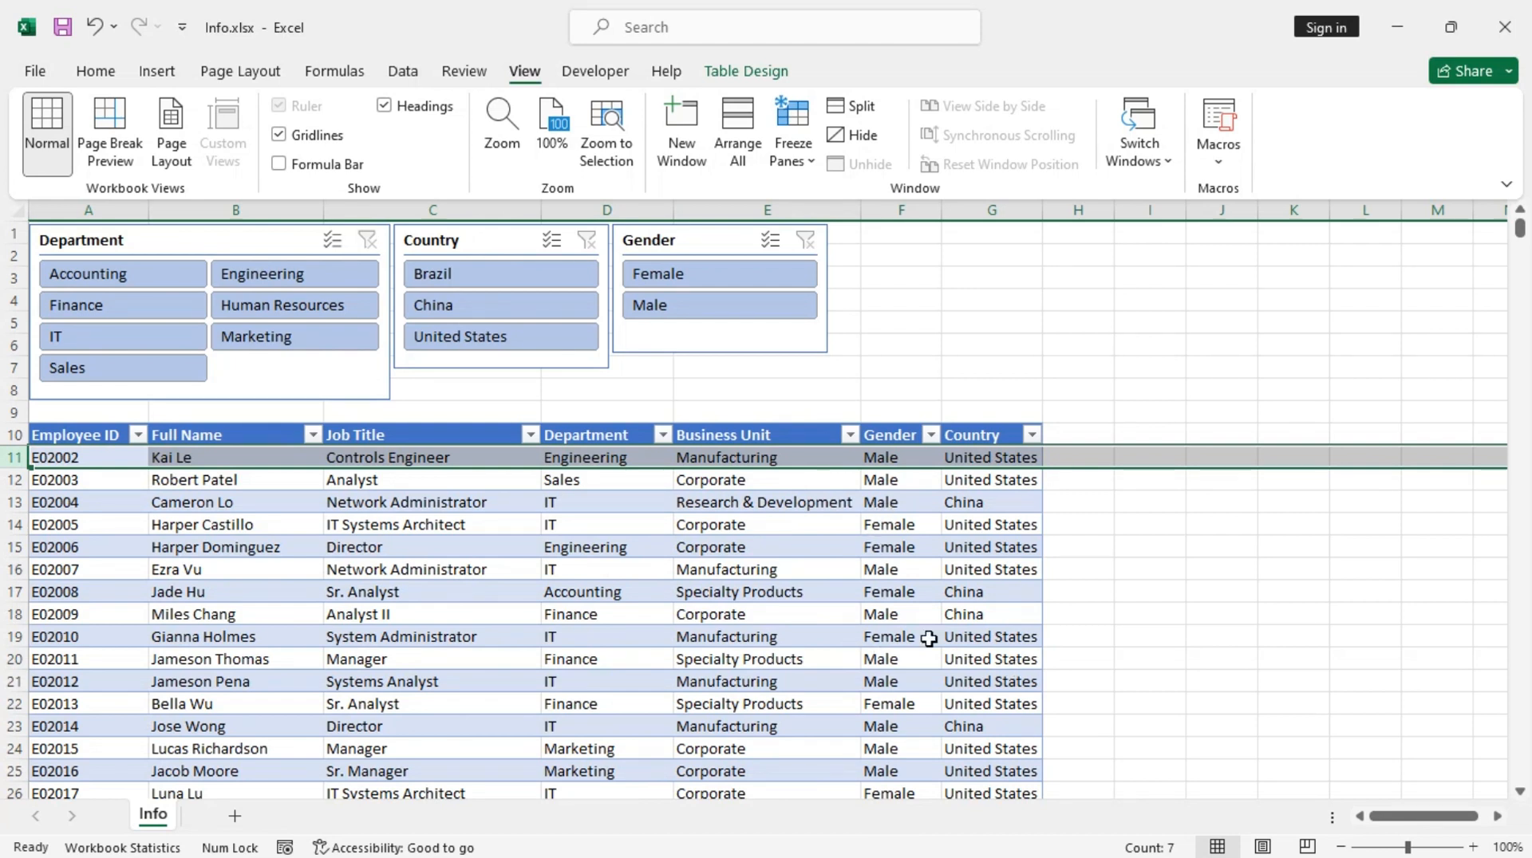
pyautogui.moveTo(1417, 822)
pyautogui.mouseDown()
pyautogui.moveTo(1504, 830)
pyautogui.moveTo(1350, 834)
pyautogui.moveTo(1468, 836)
pyautogui.moveTo(1400, 830)
pyautogui.mouseUp()
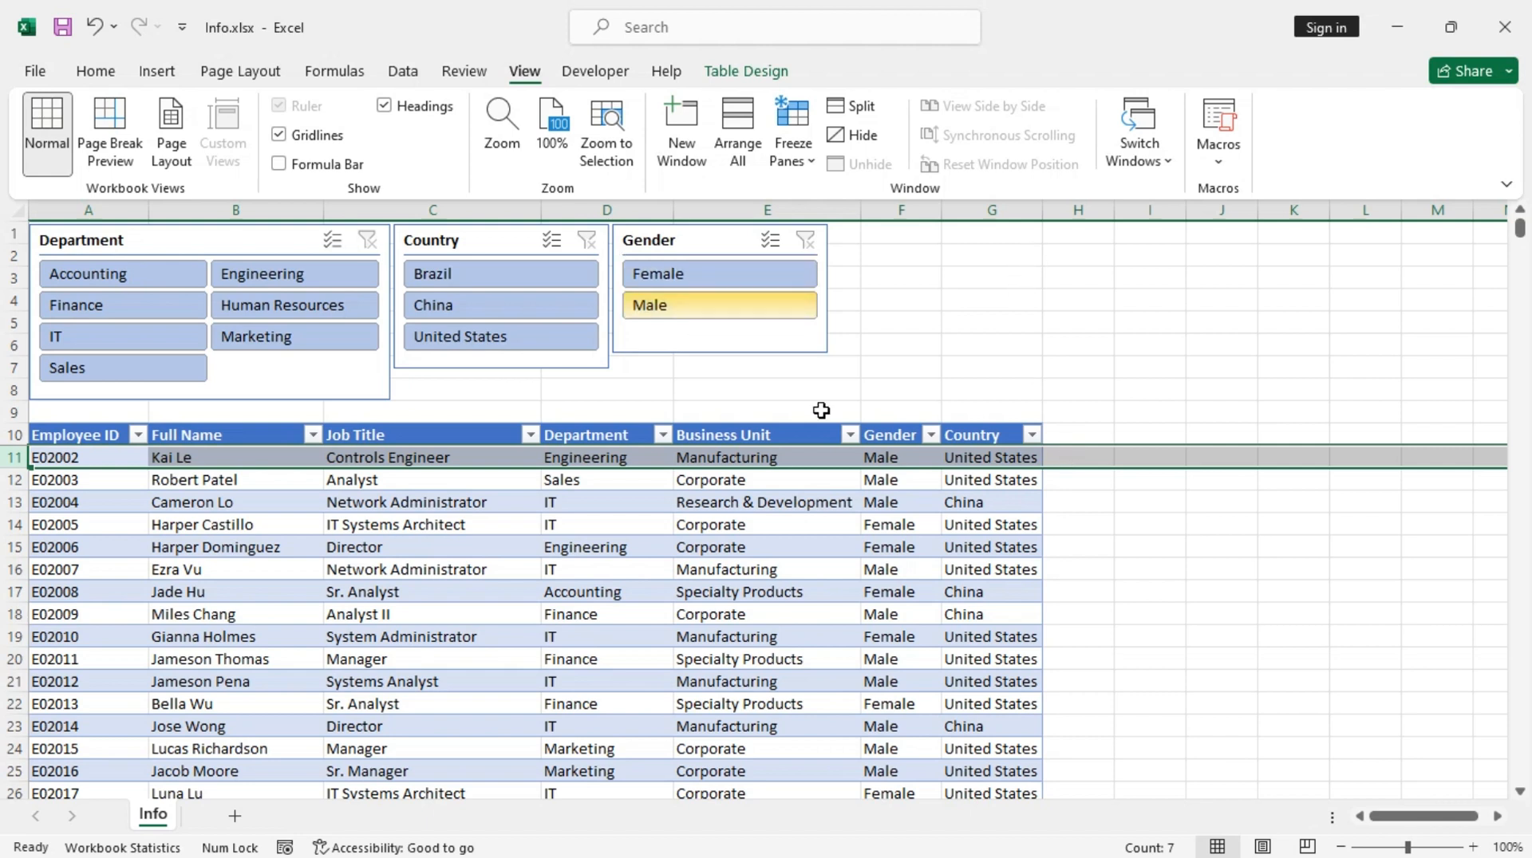
# Unfreeze the worksheet's frozen rows.
pyautogui.click(1080, 457)
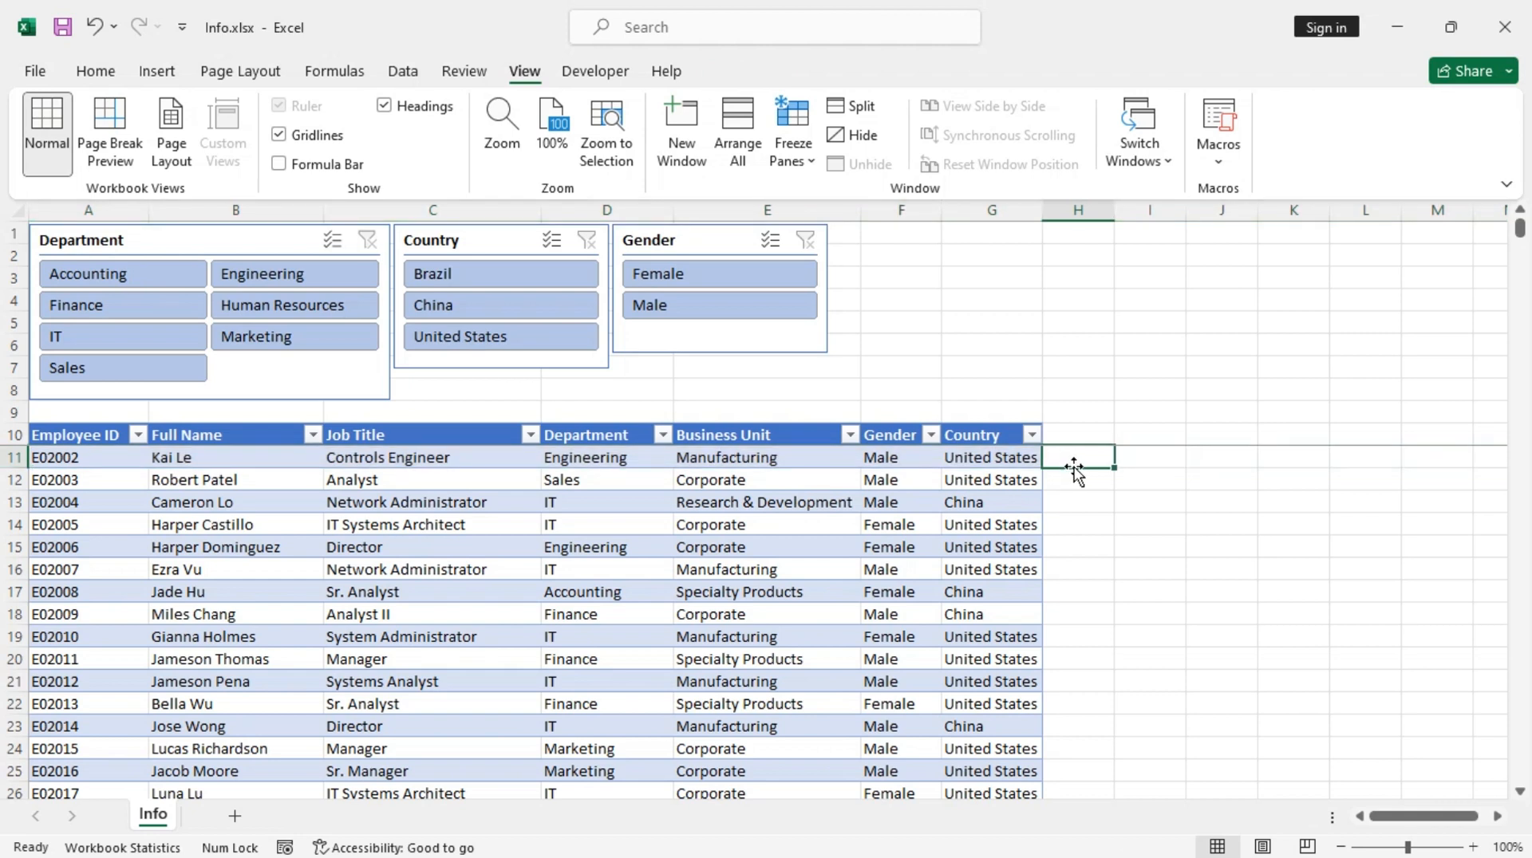
pyautogui.click(786, 165)
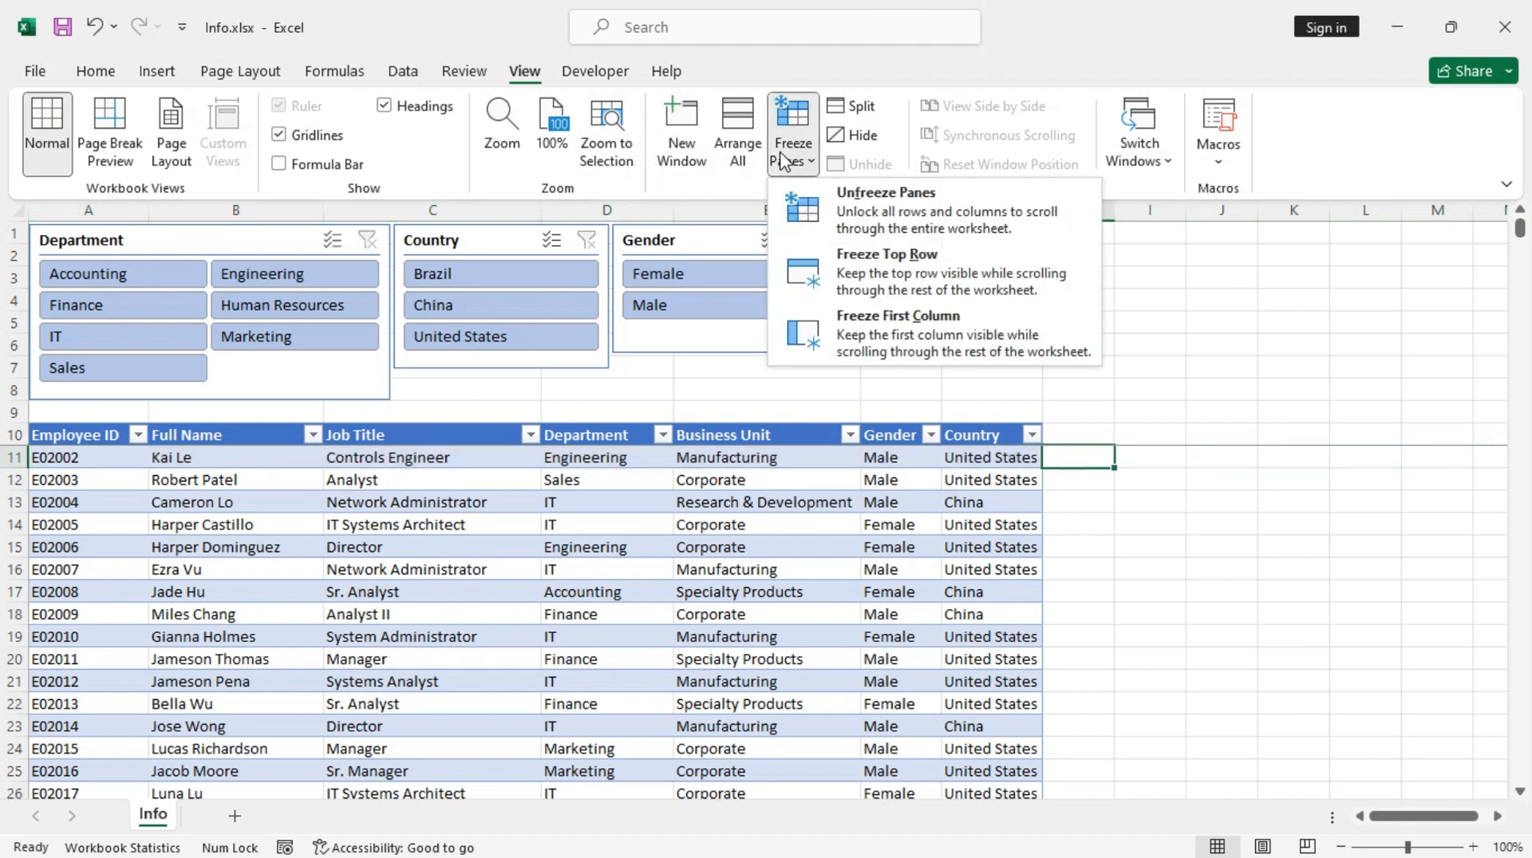
pyautogui.click(938, 204)
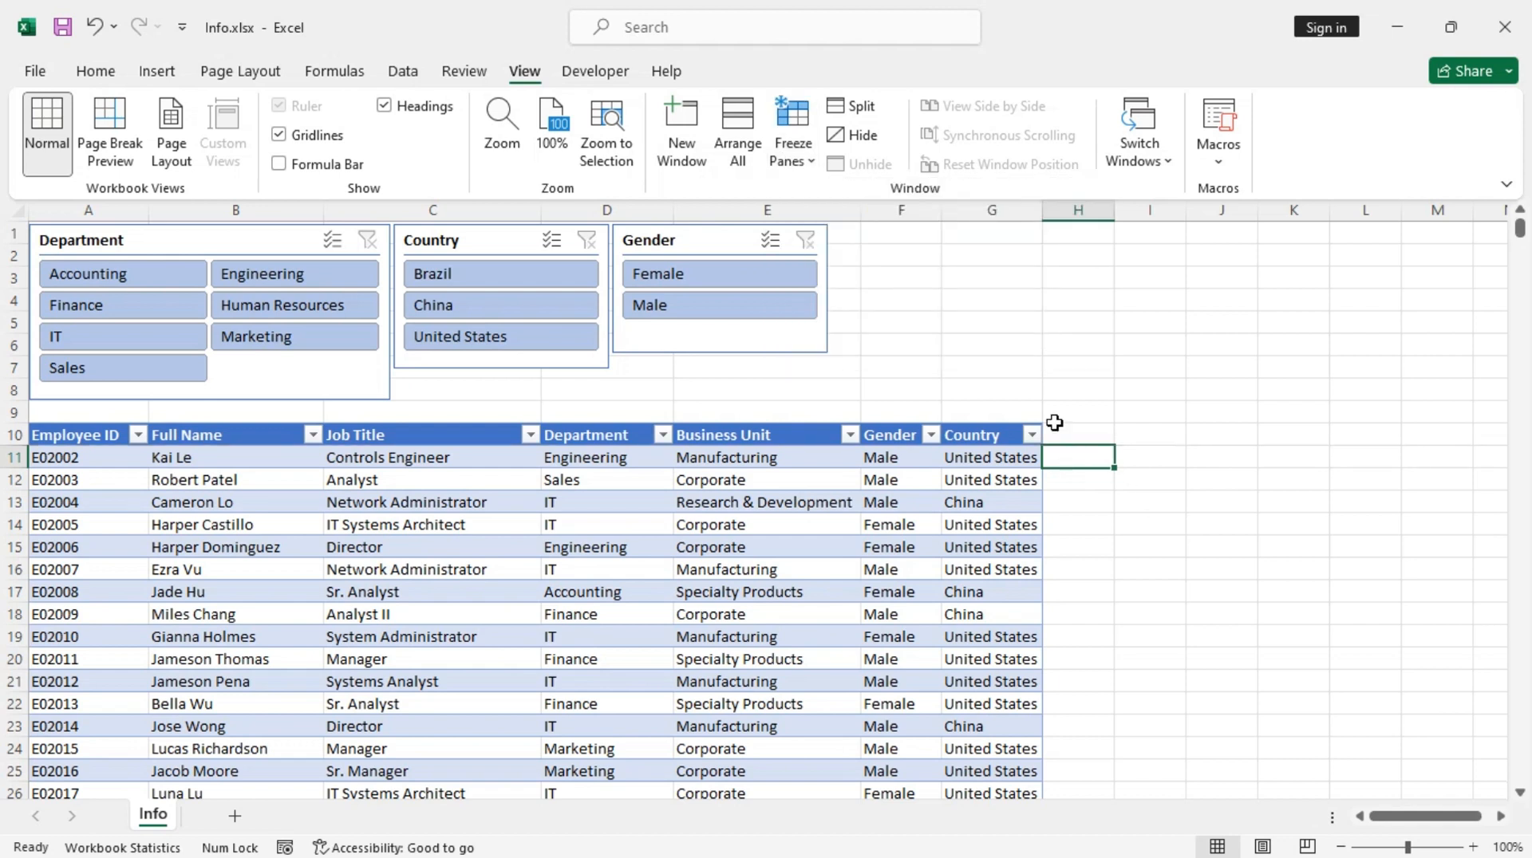
# Freeze panes at cell H11 to lock rows 1 to 10 and columns A to G, and check how the sheet scrolls.
pyautogui.click(803, 163)
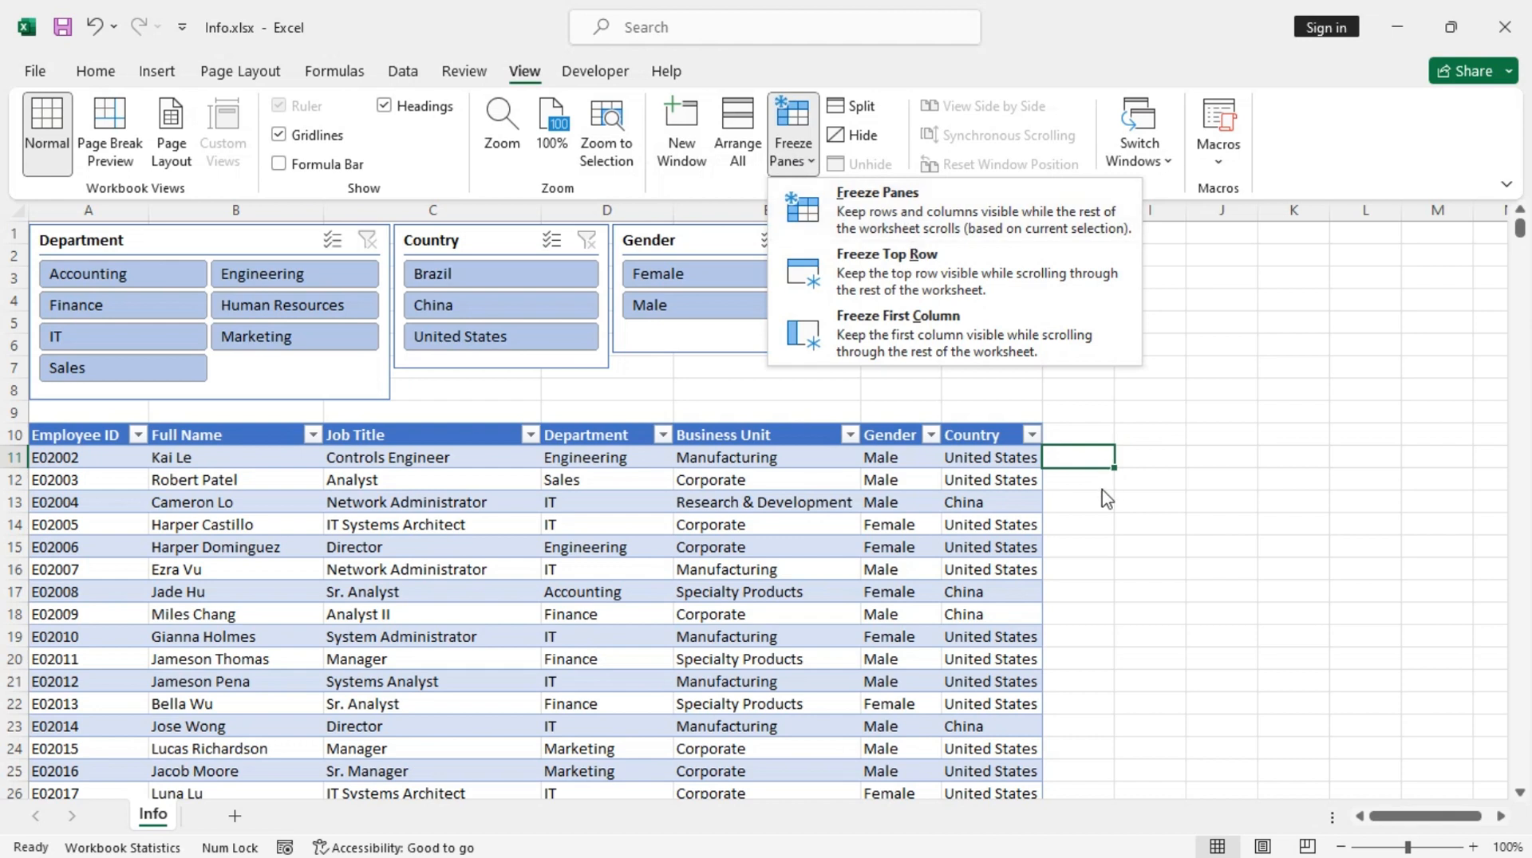
pyautogui.click(1089, 456)
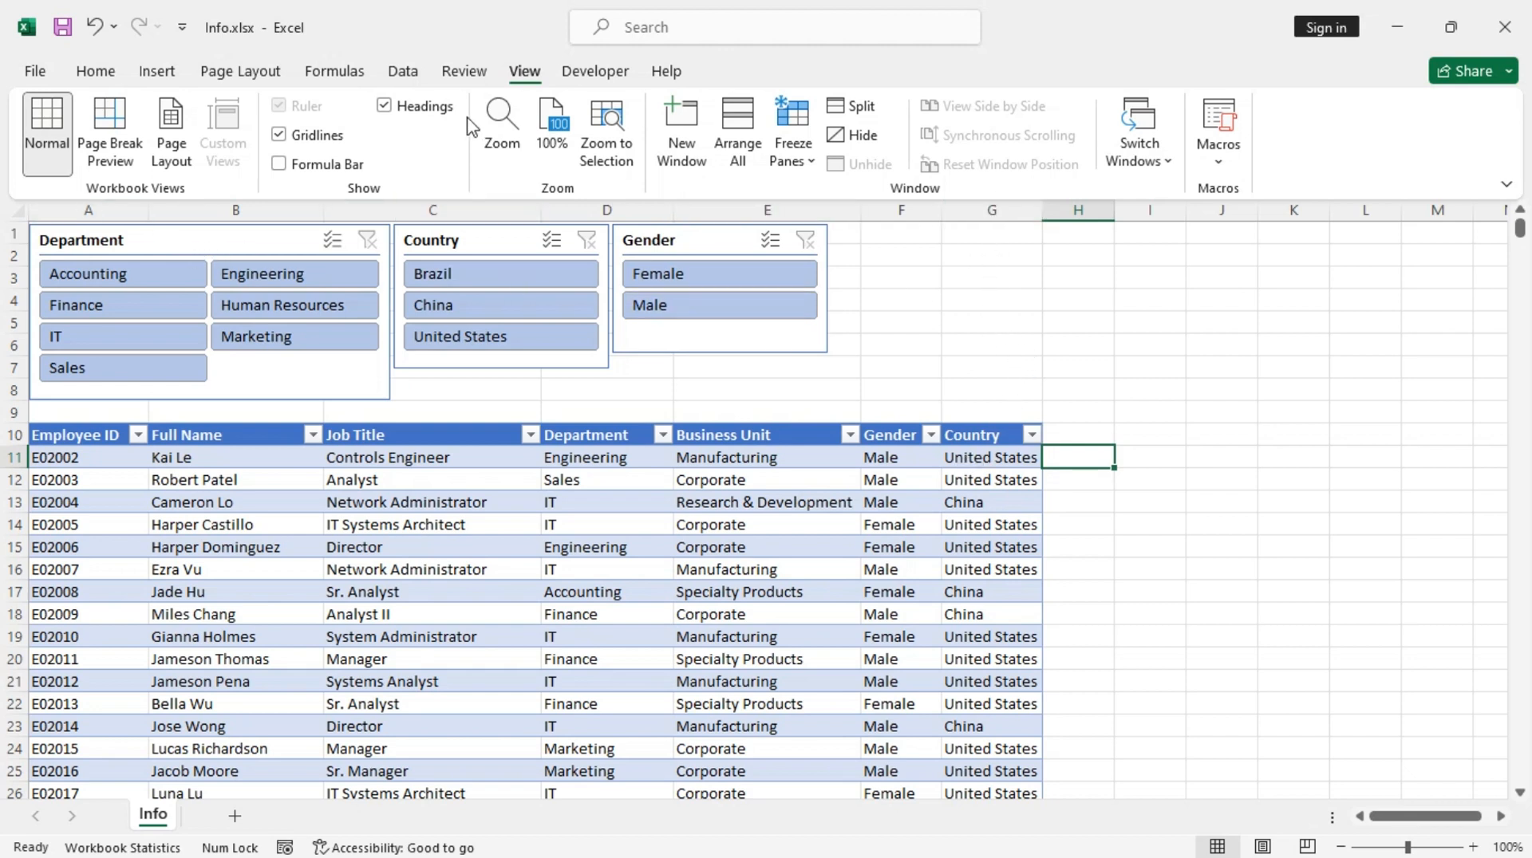
pyautogui.click(793, 159)
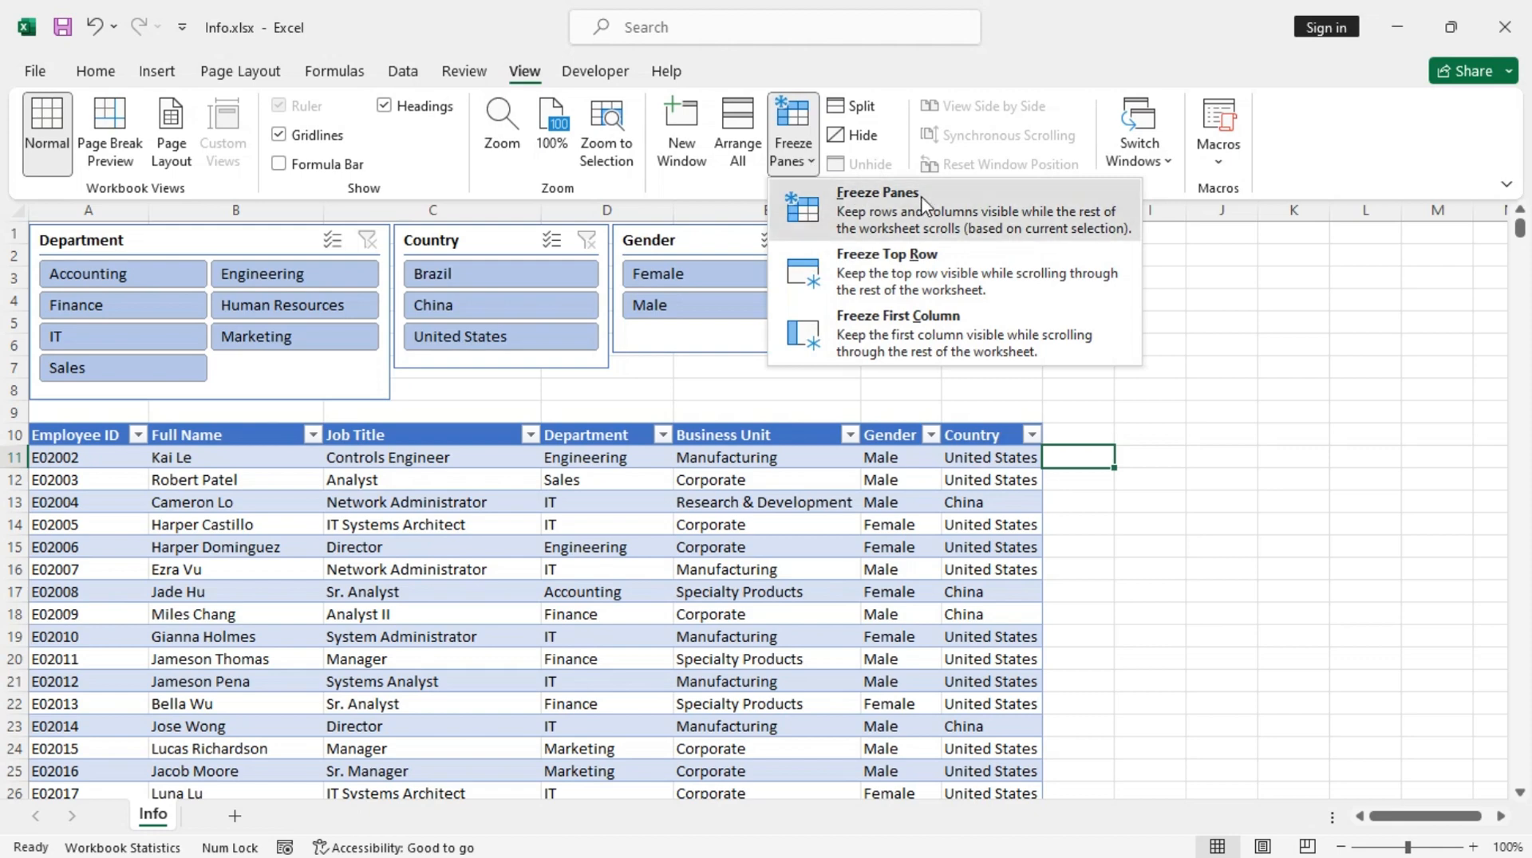
pyautogui.click(878, 209)
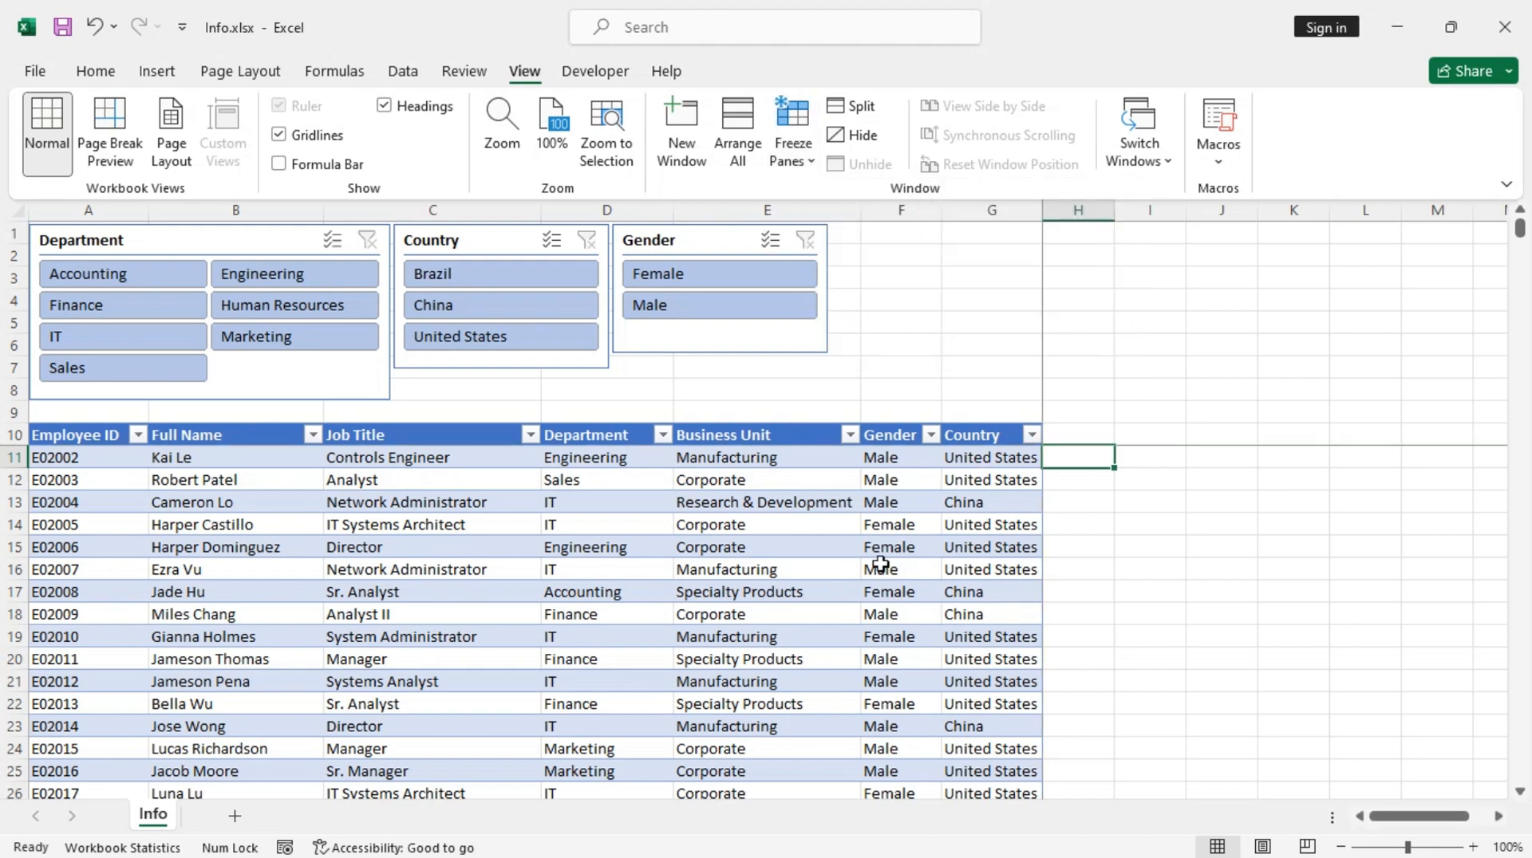
pyautogui.scroll(-20, 1013, 590)
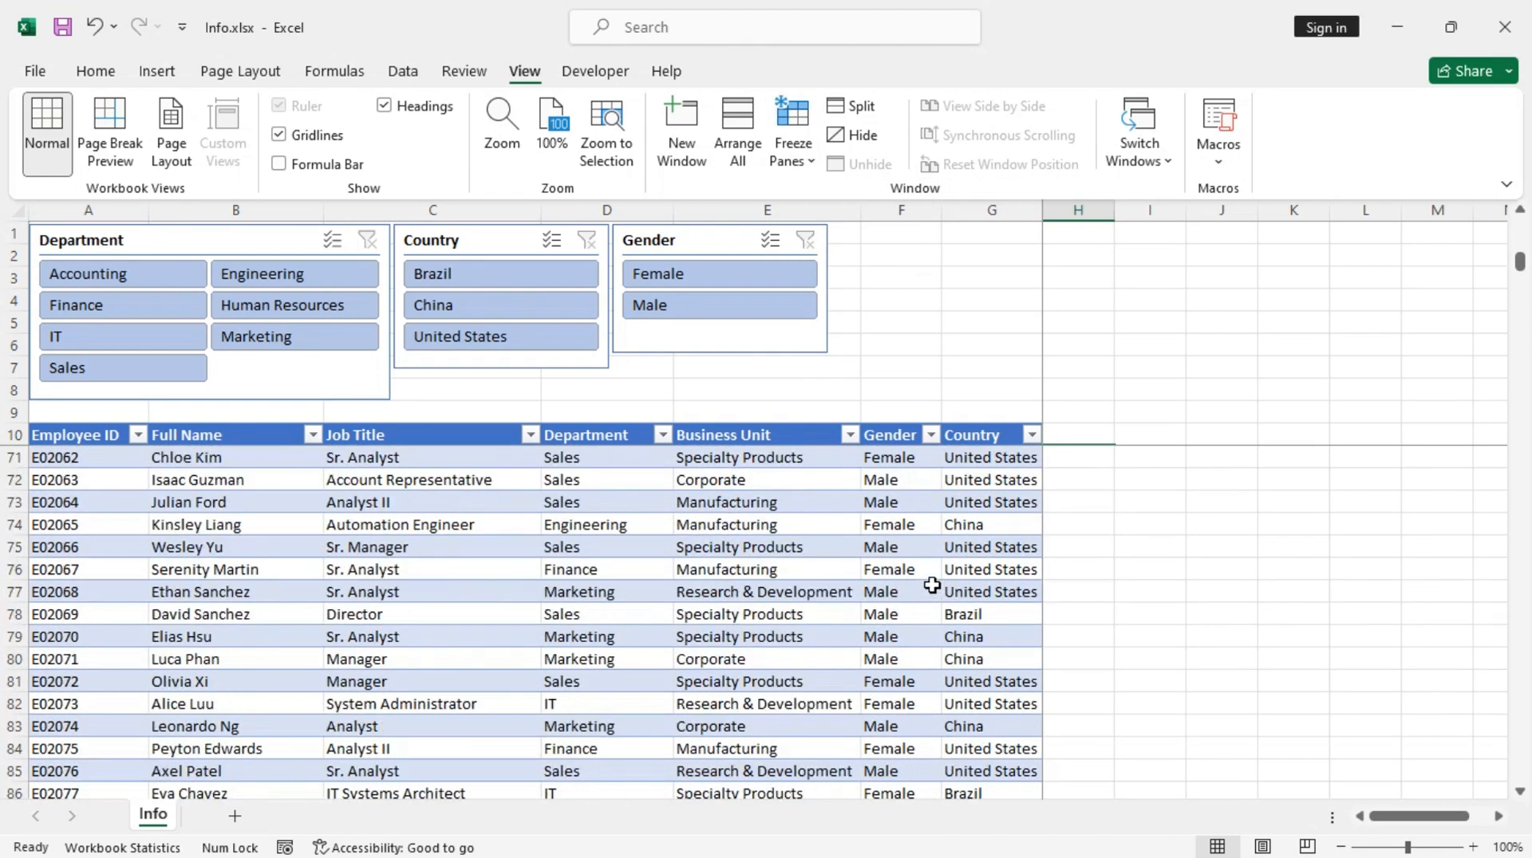
pyautogui.scroll(20, 932, 586)
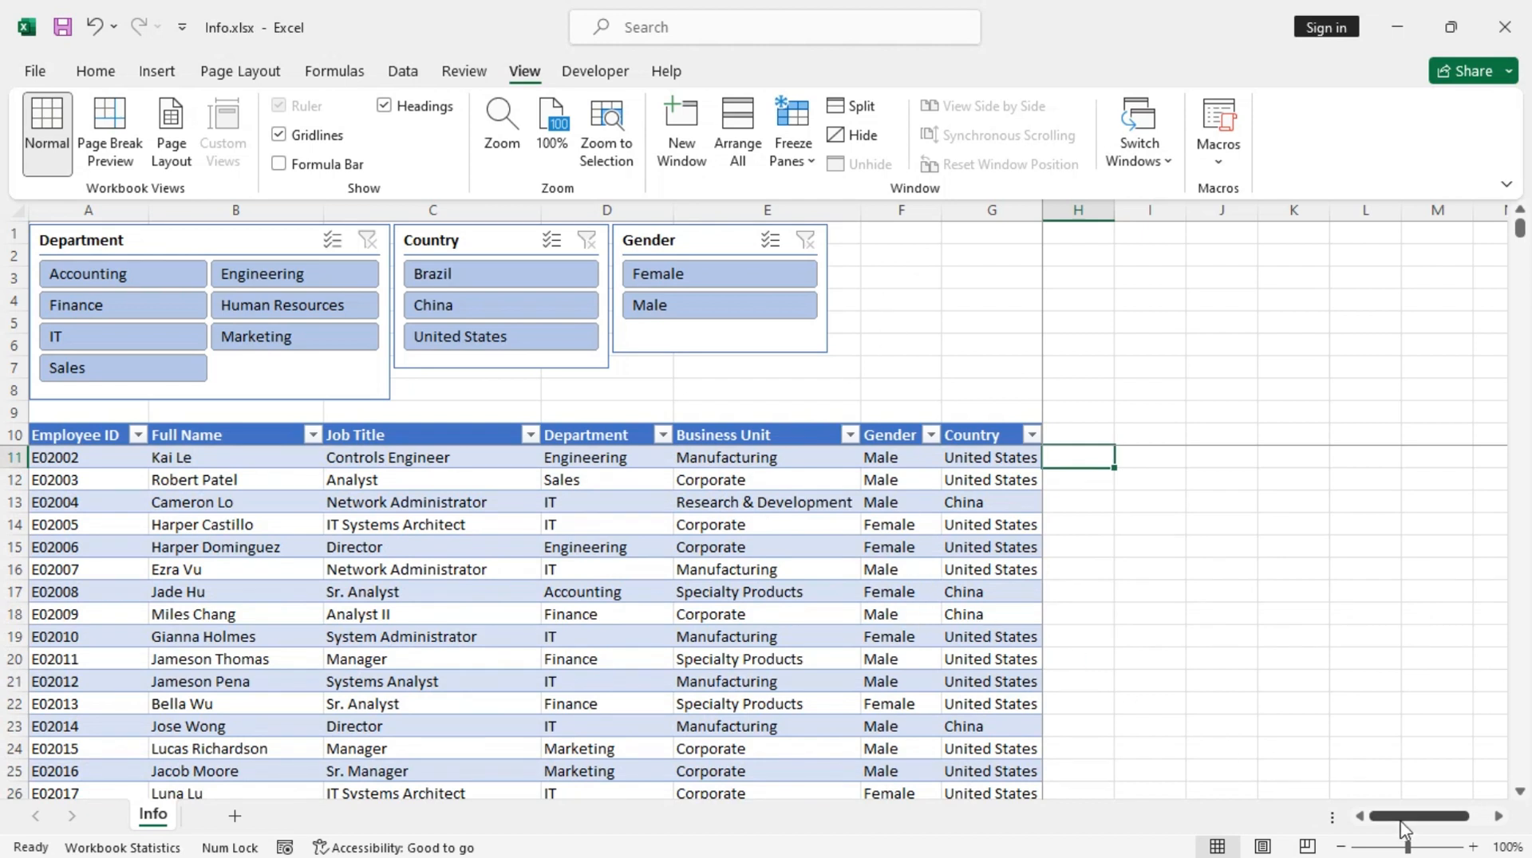
pyautogui.moveTo(1408, 816); pyautogui.dragTo(1364, 818)
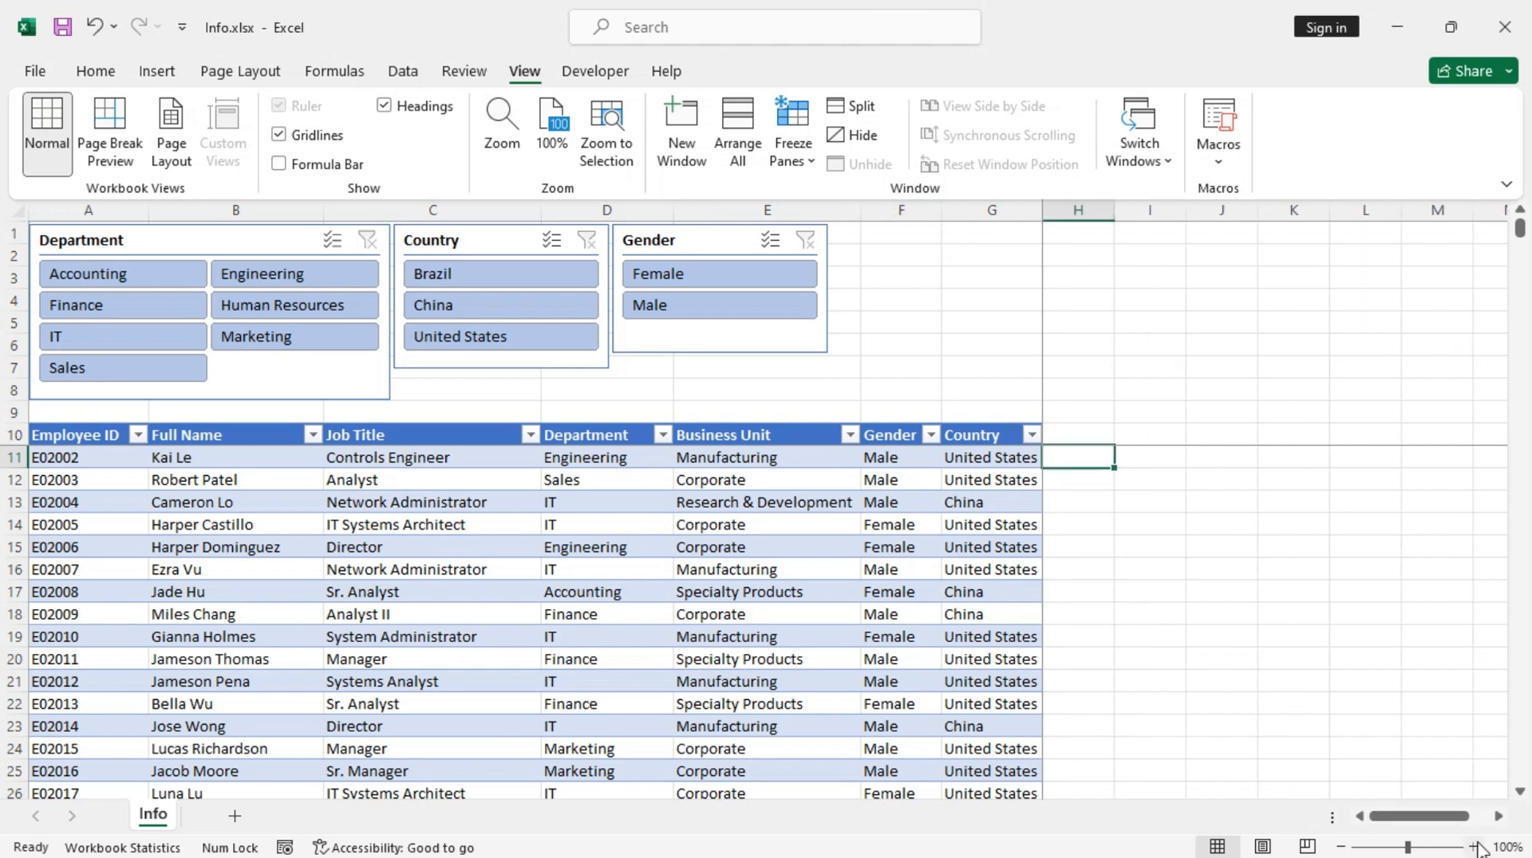
pyautogui.moveTo(1428, 817)
pyautogui.mouseDown()
pyautogui.moveTo(1452, 818)
pyautogui.moveTo(1424, 816)
pyautogui.mouseUp()
pyautogui.click(101, 74)
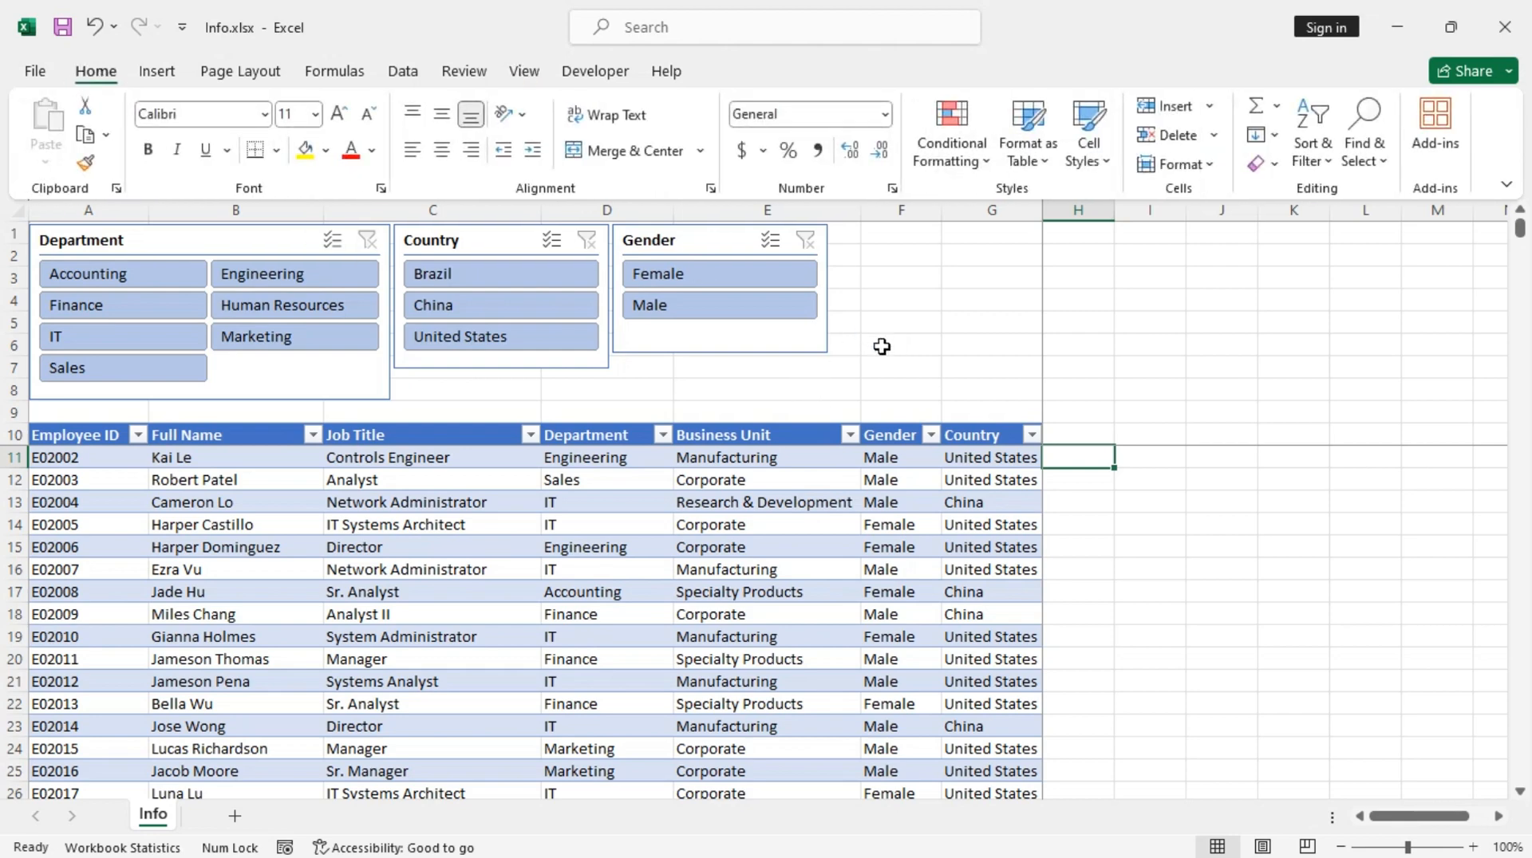